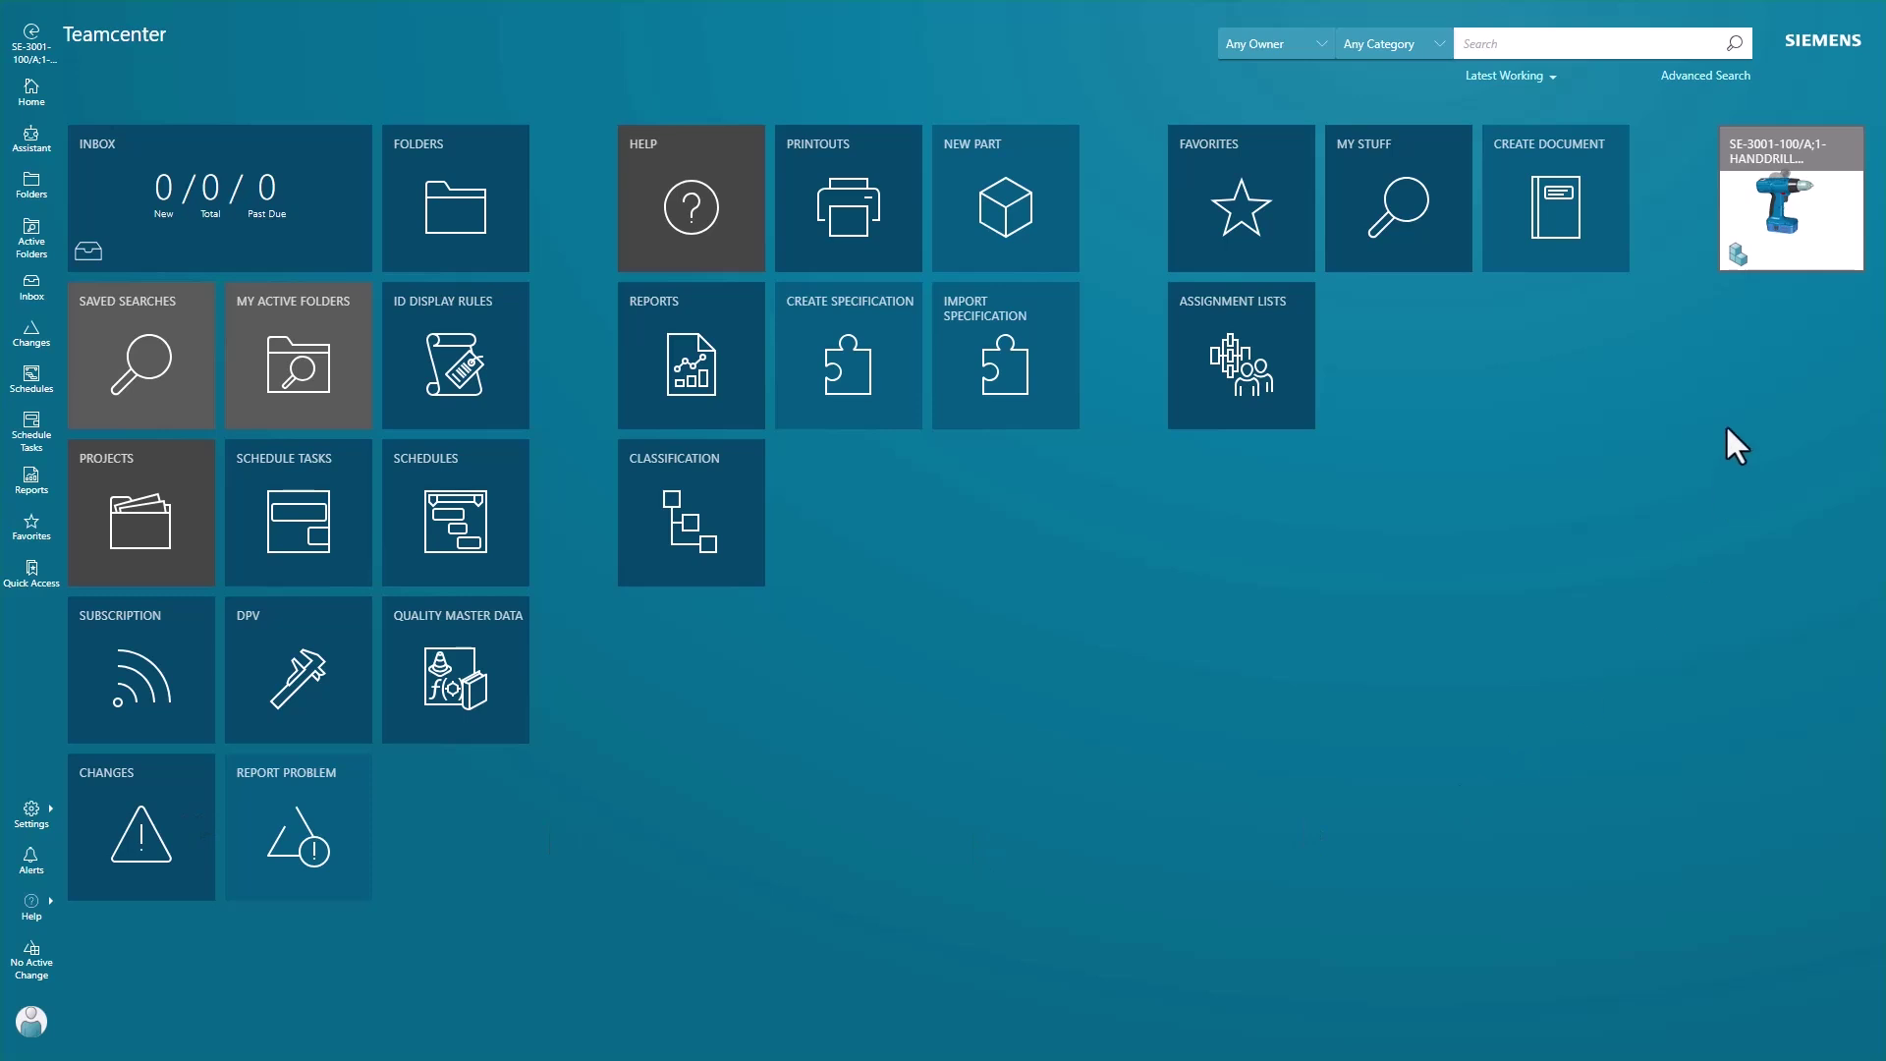
Step: Open the SE-3001-100 Handdrill (Enhanced) assembly from its home-page tile
click(1808, 257)
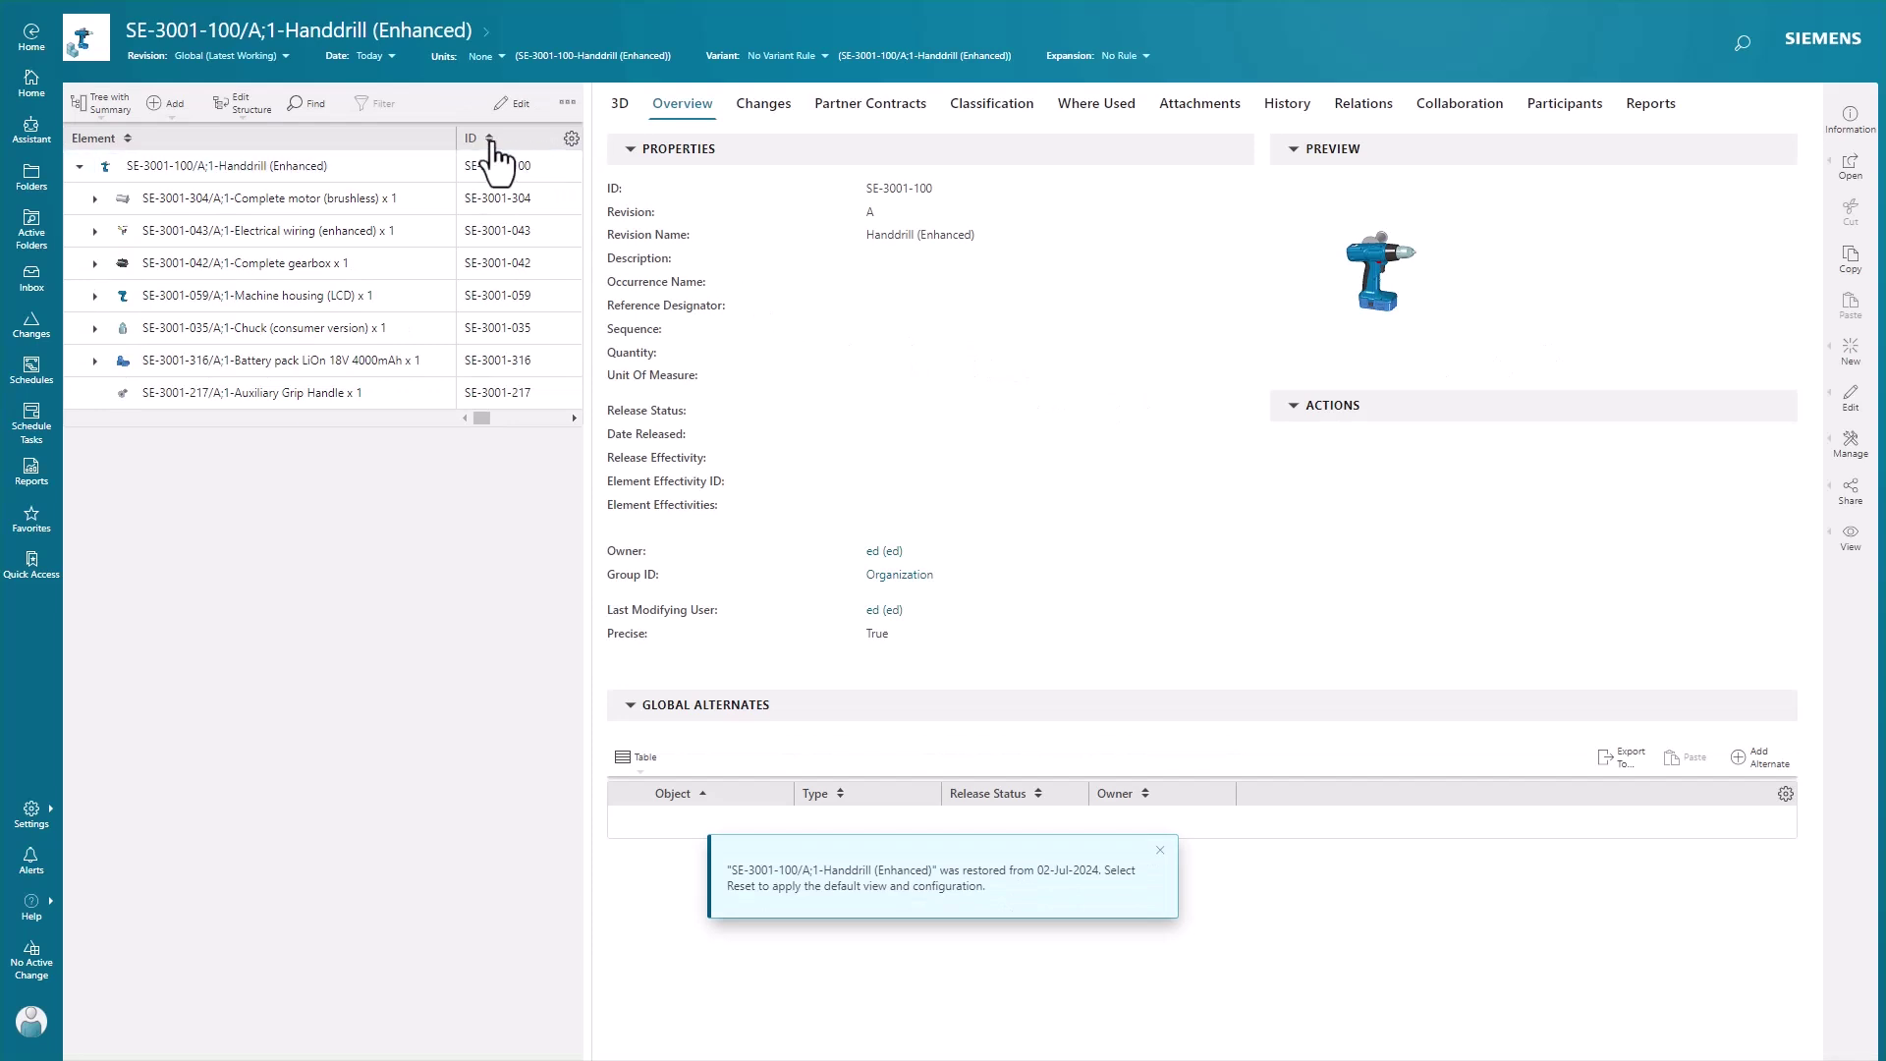
Step: Switch the structure to the full-width Tree view and start duplicating the whole assembly
click(361, 200)
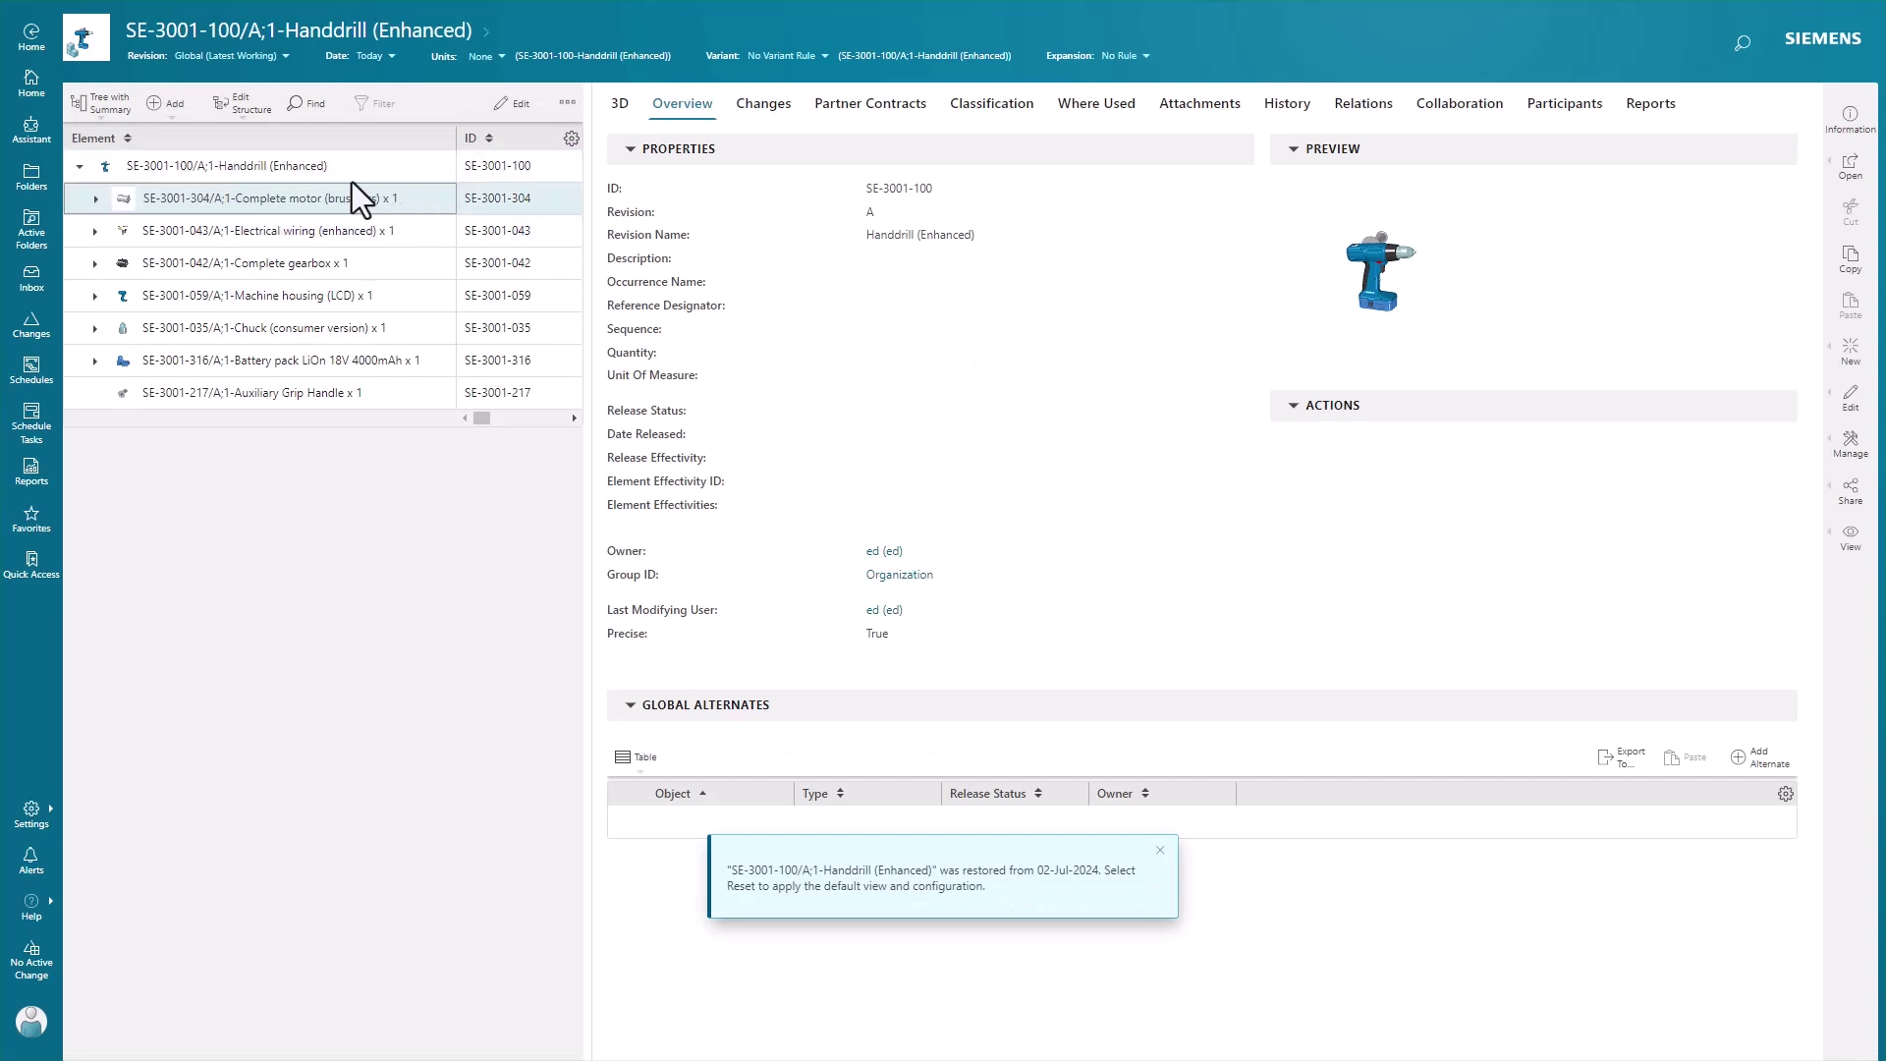
click(98, 110)
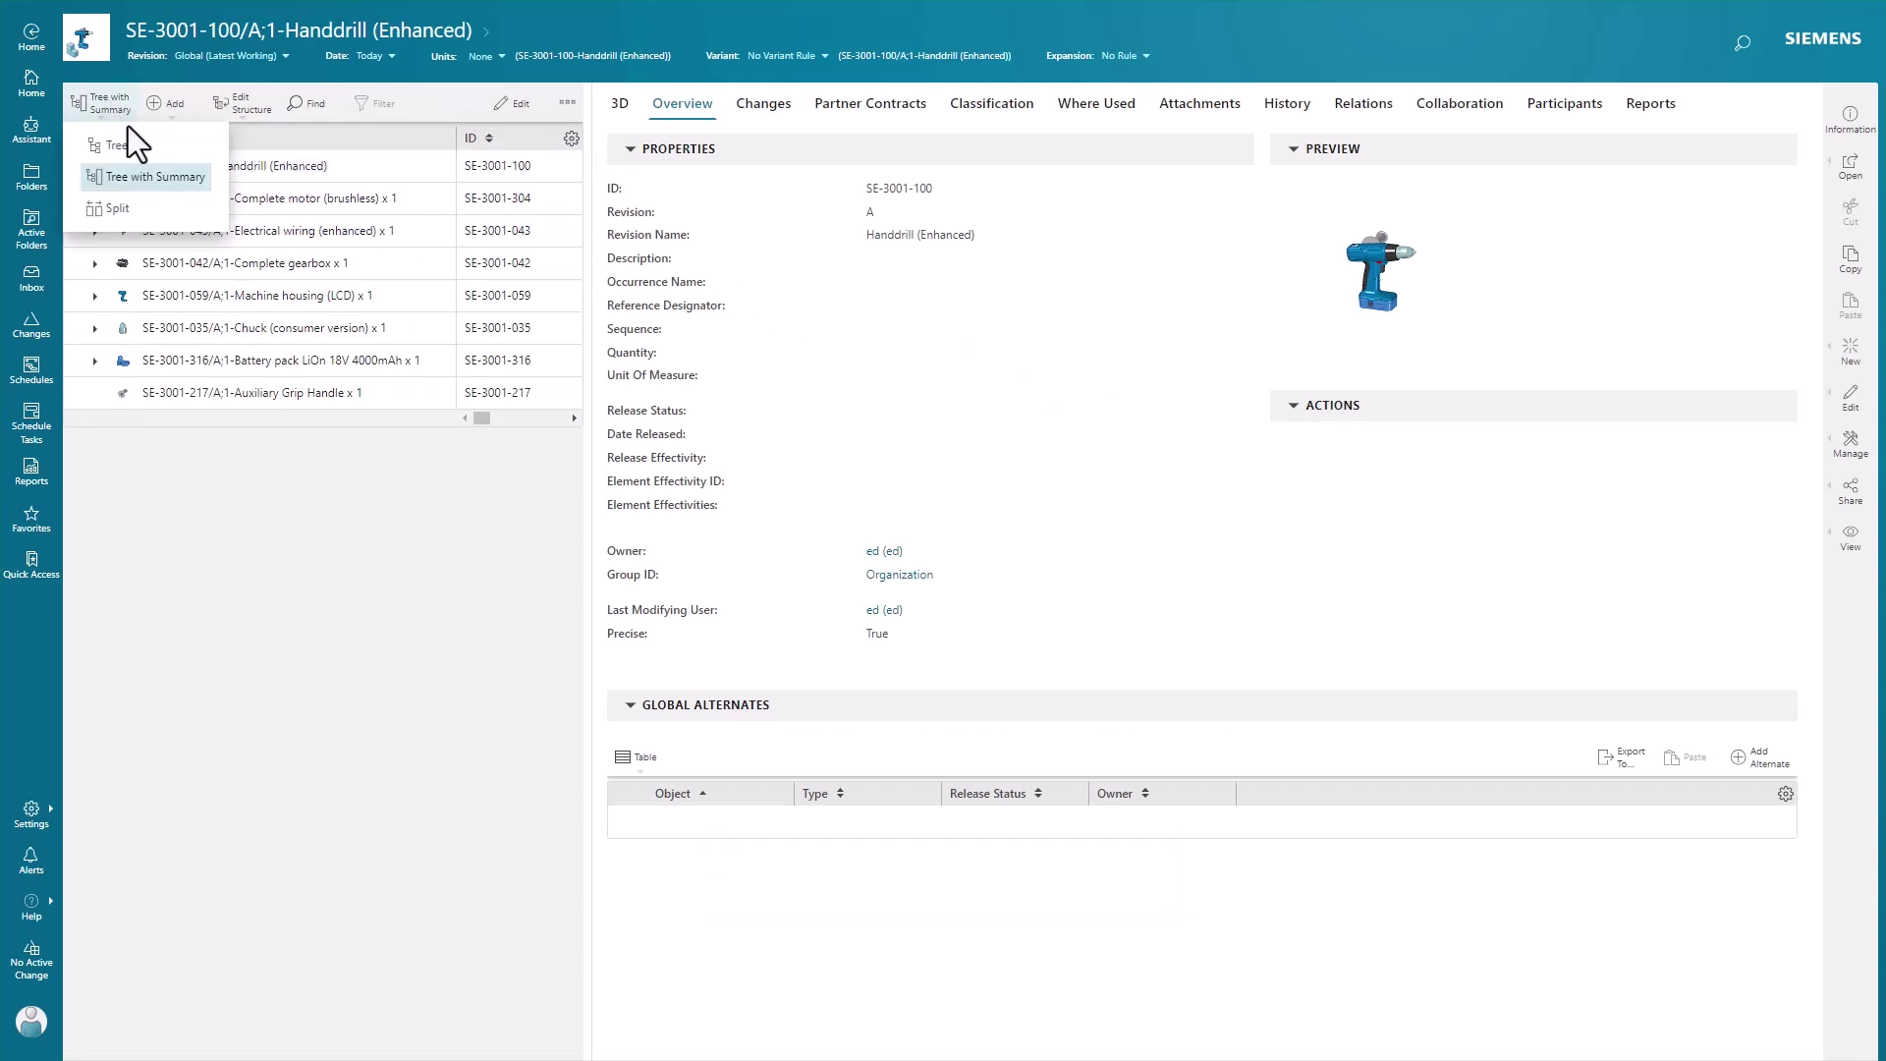
click(128, 145)
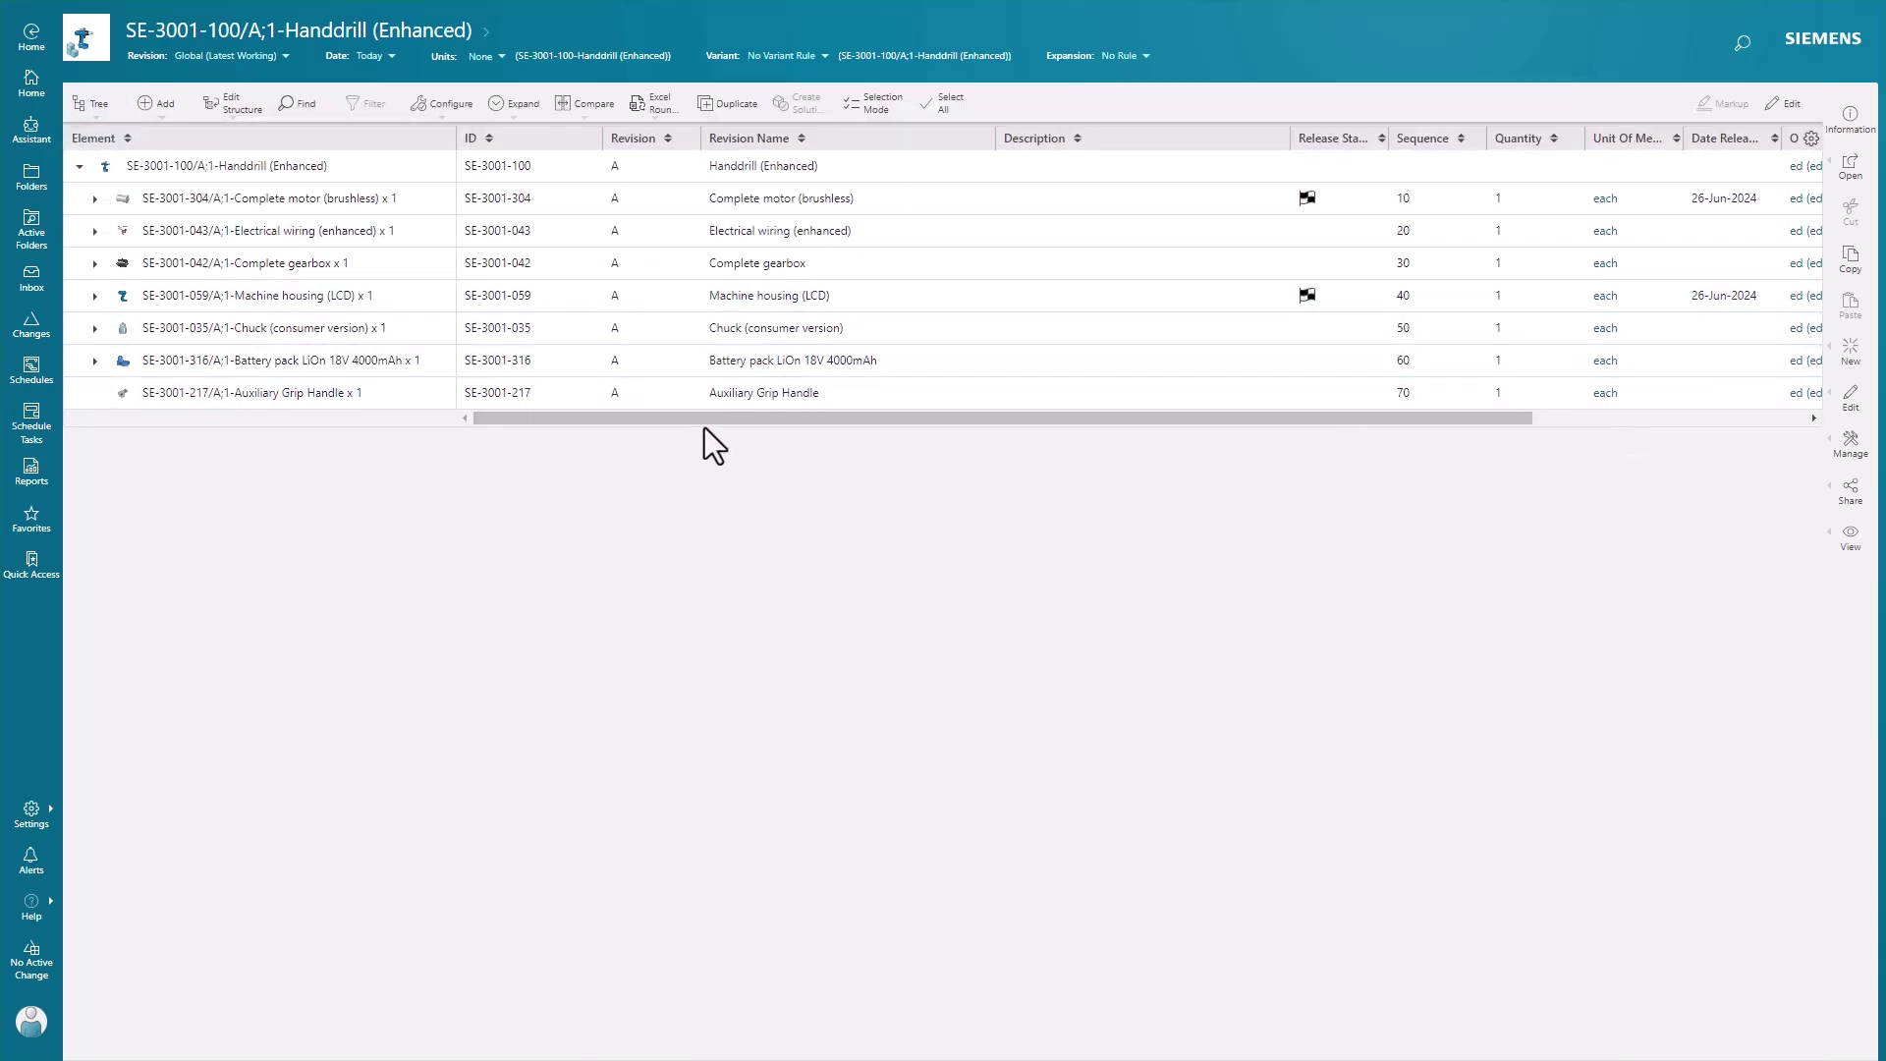
click(554, 381)
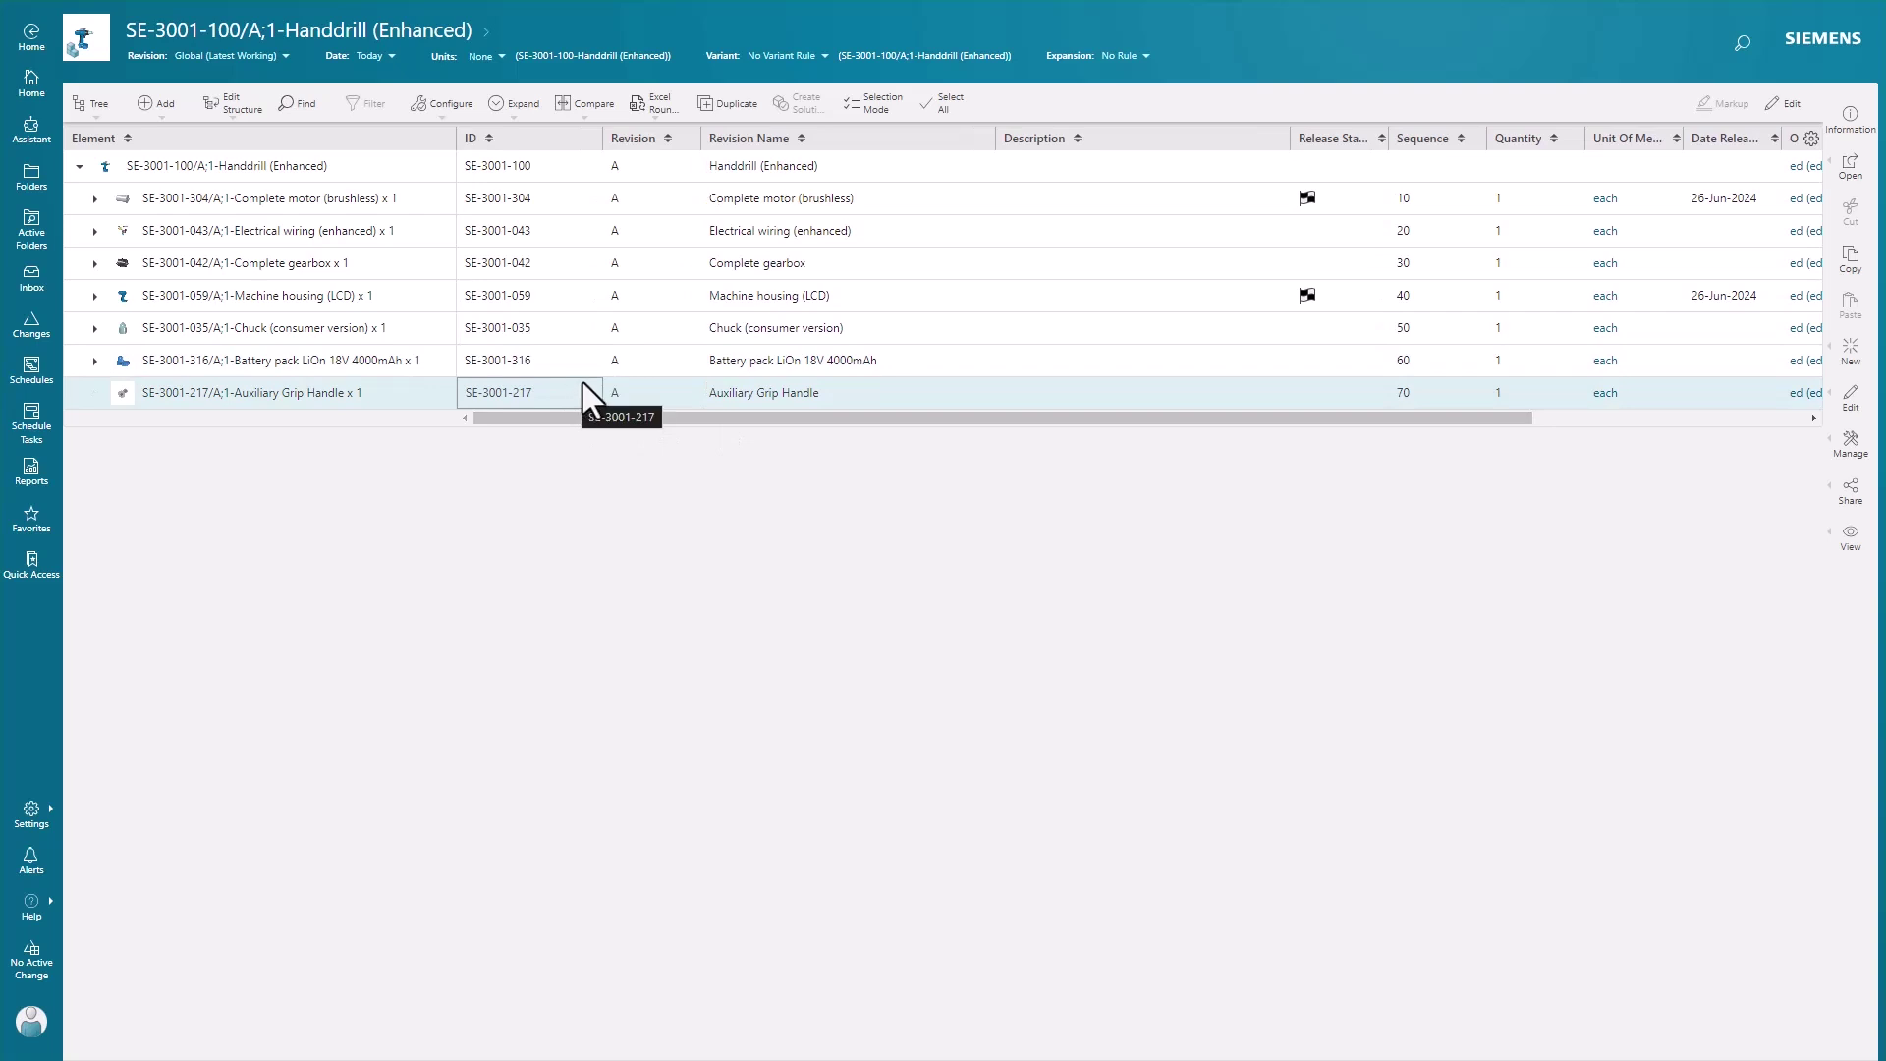
click(733, 116)
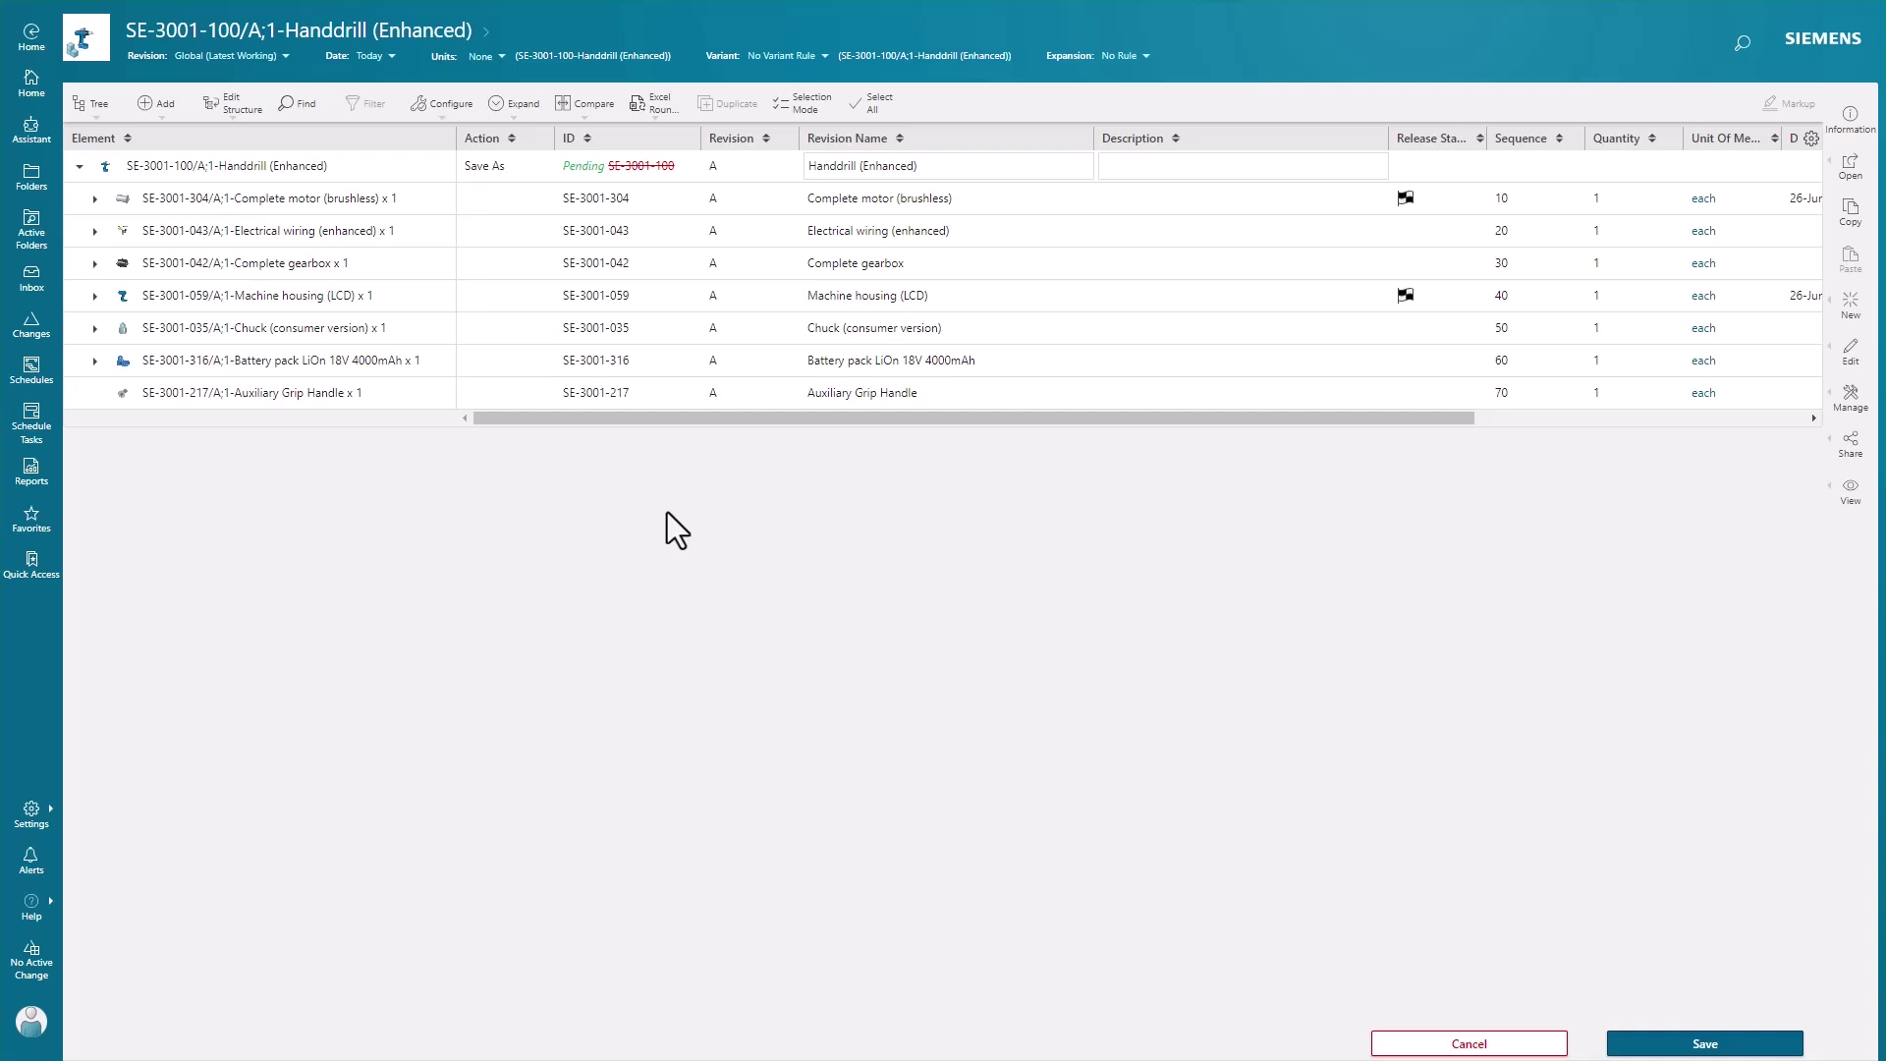
click(497, 169)
click(640, 168)
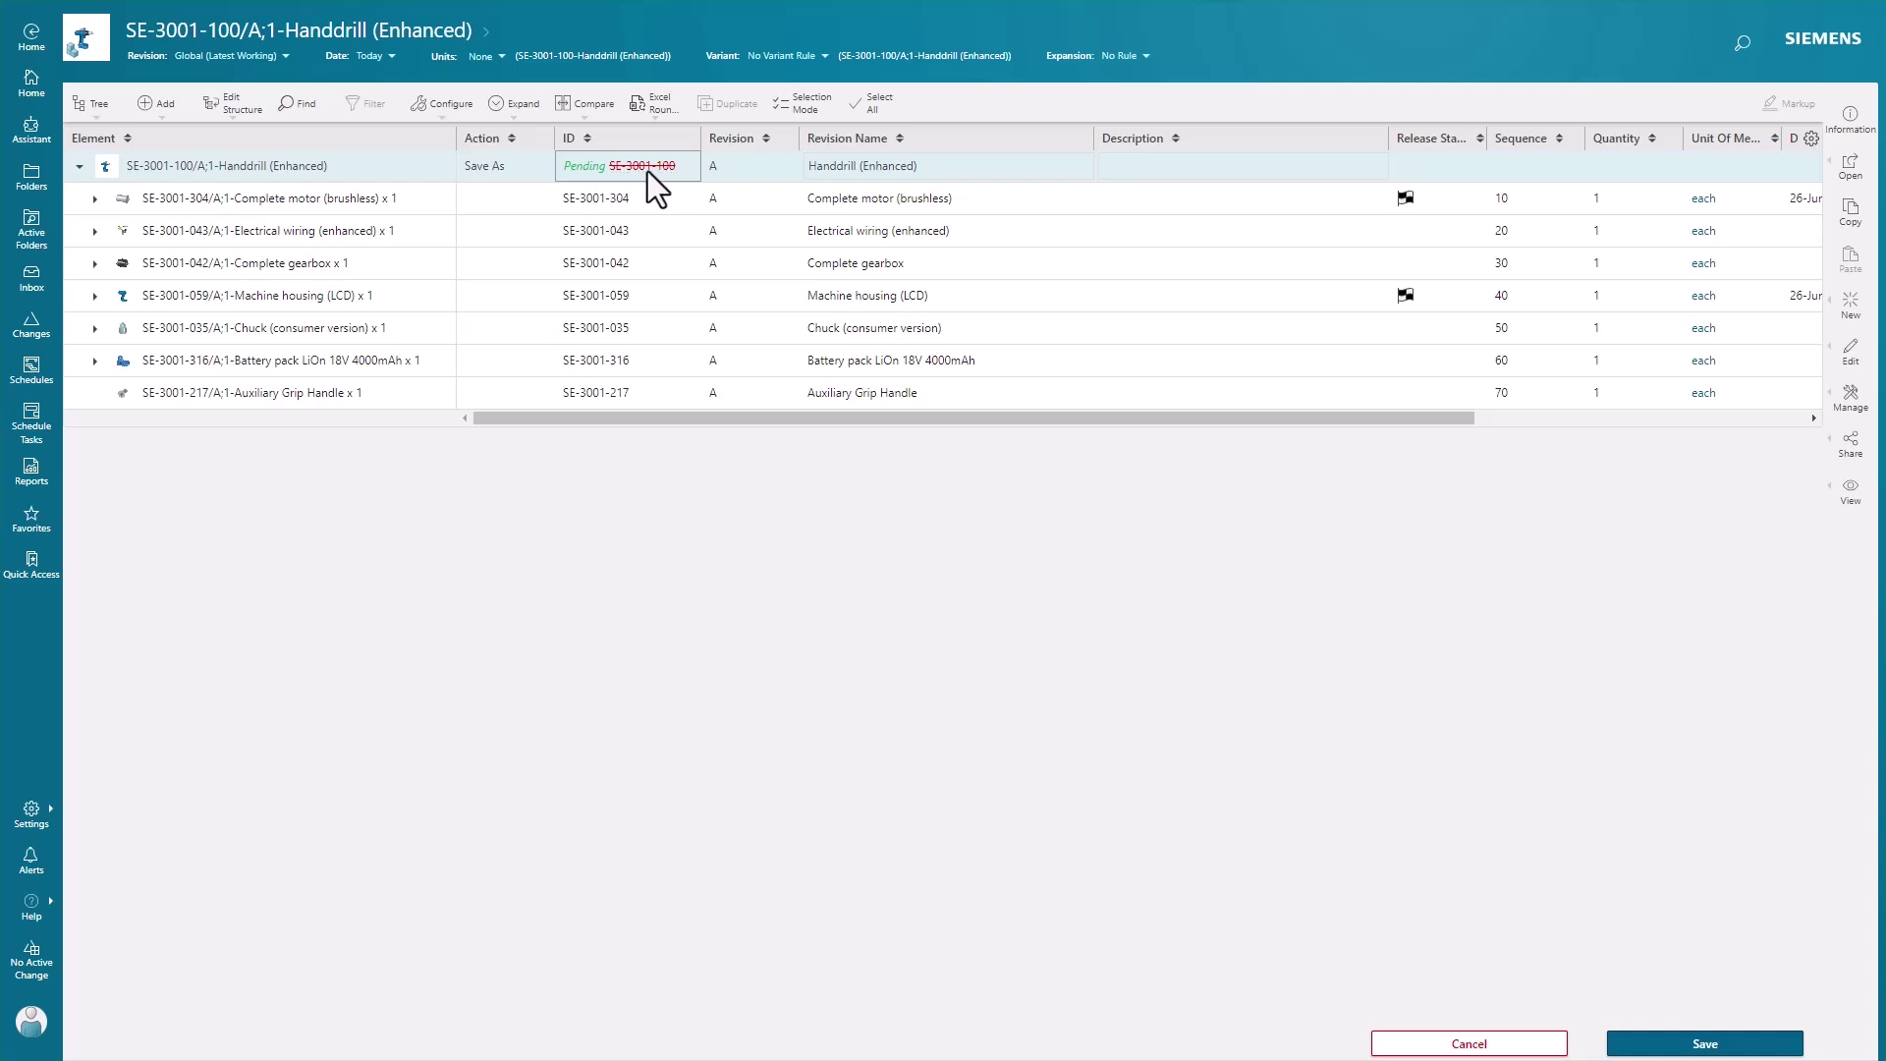
Step: Set the top assembly's revision name to 'Hand Drill' and description to 'Clone of SE-3001-100'
click(975, 175)
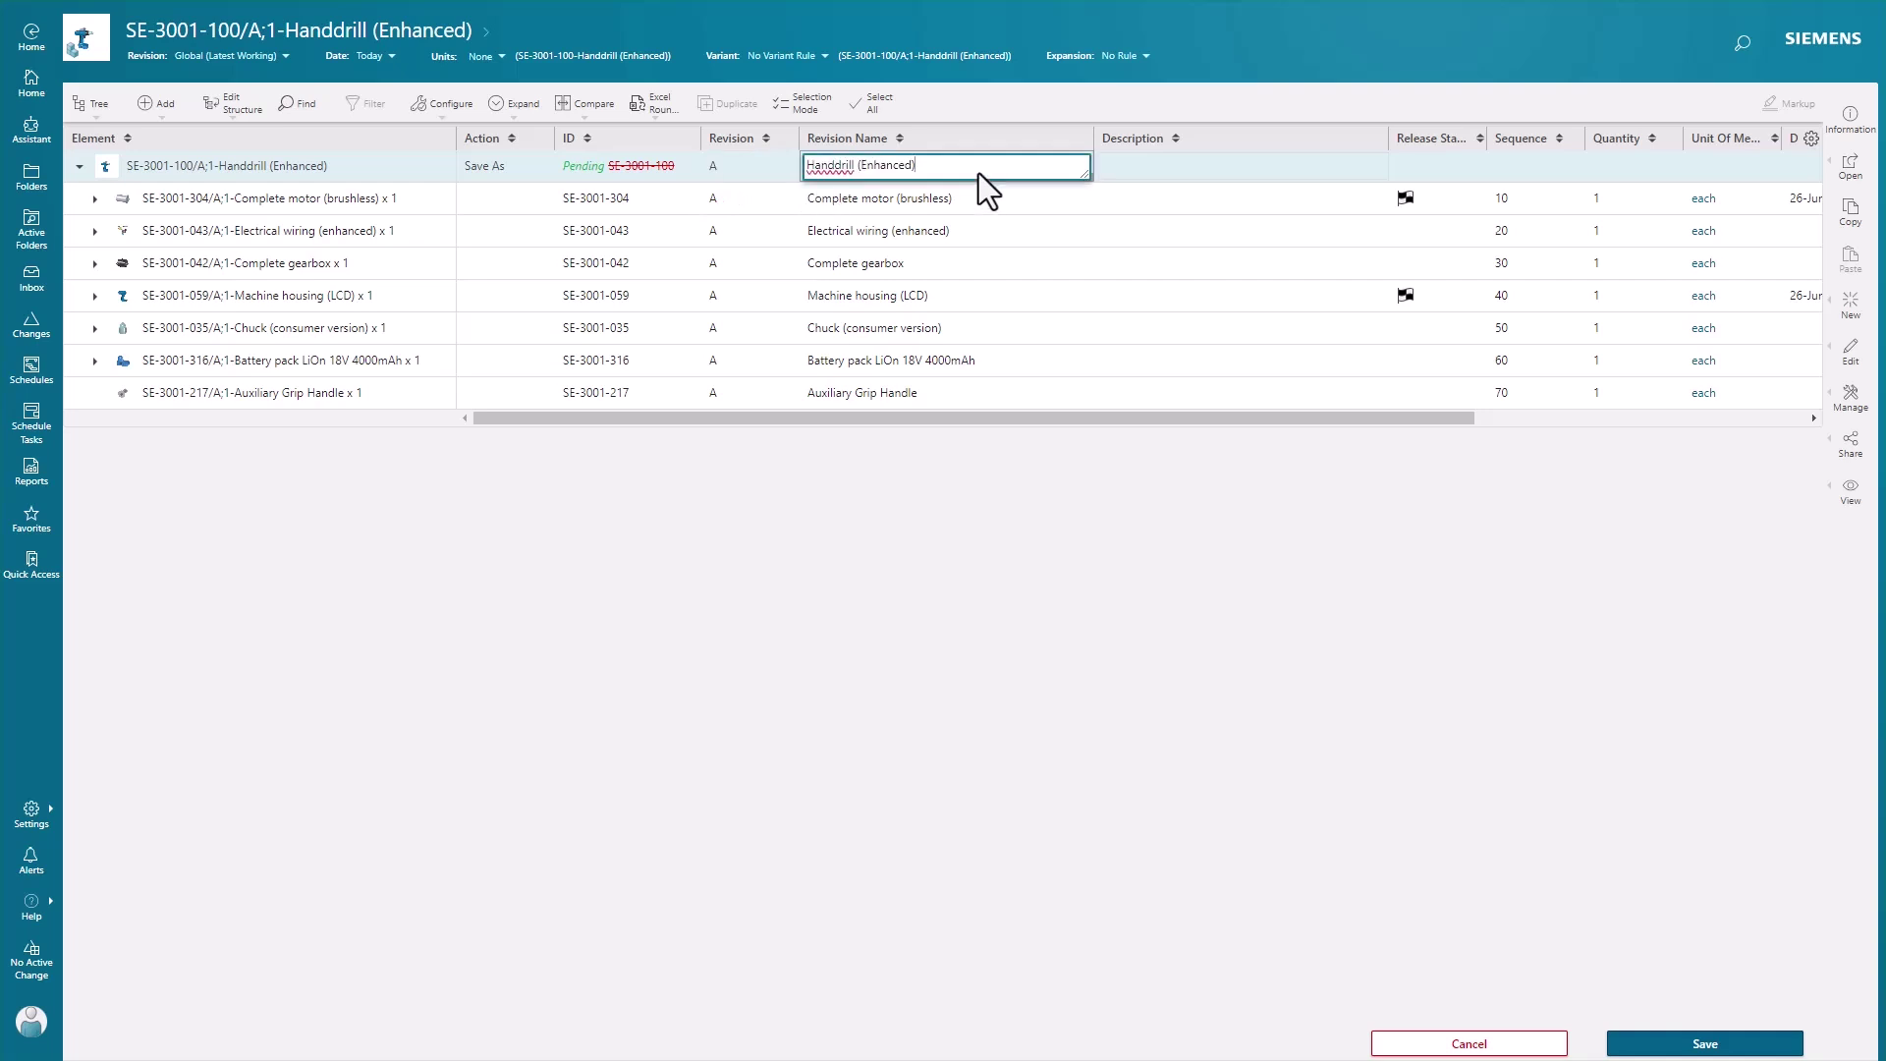
drag(959, 170, 825, 177)
click(792, 177)
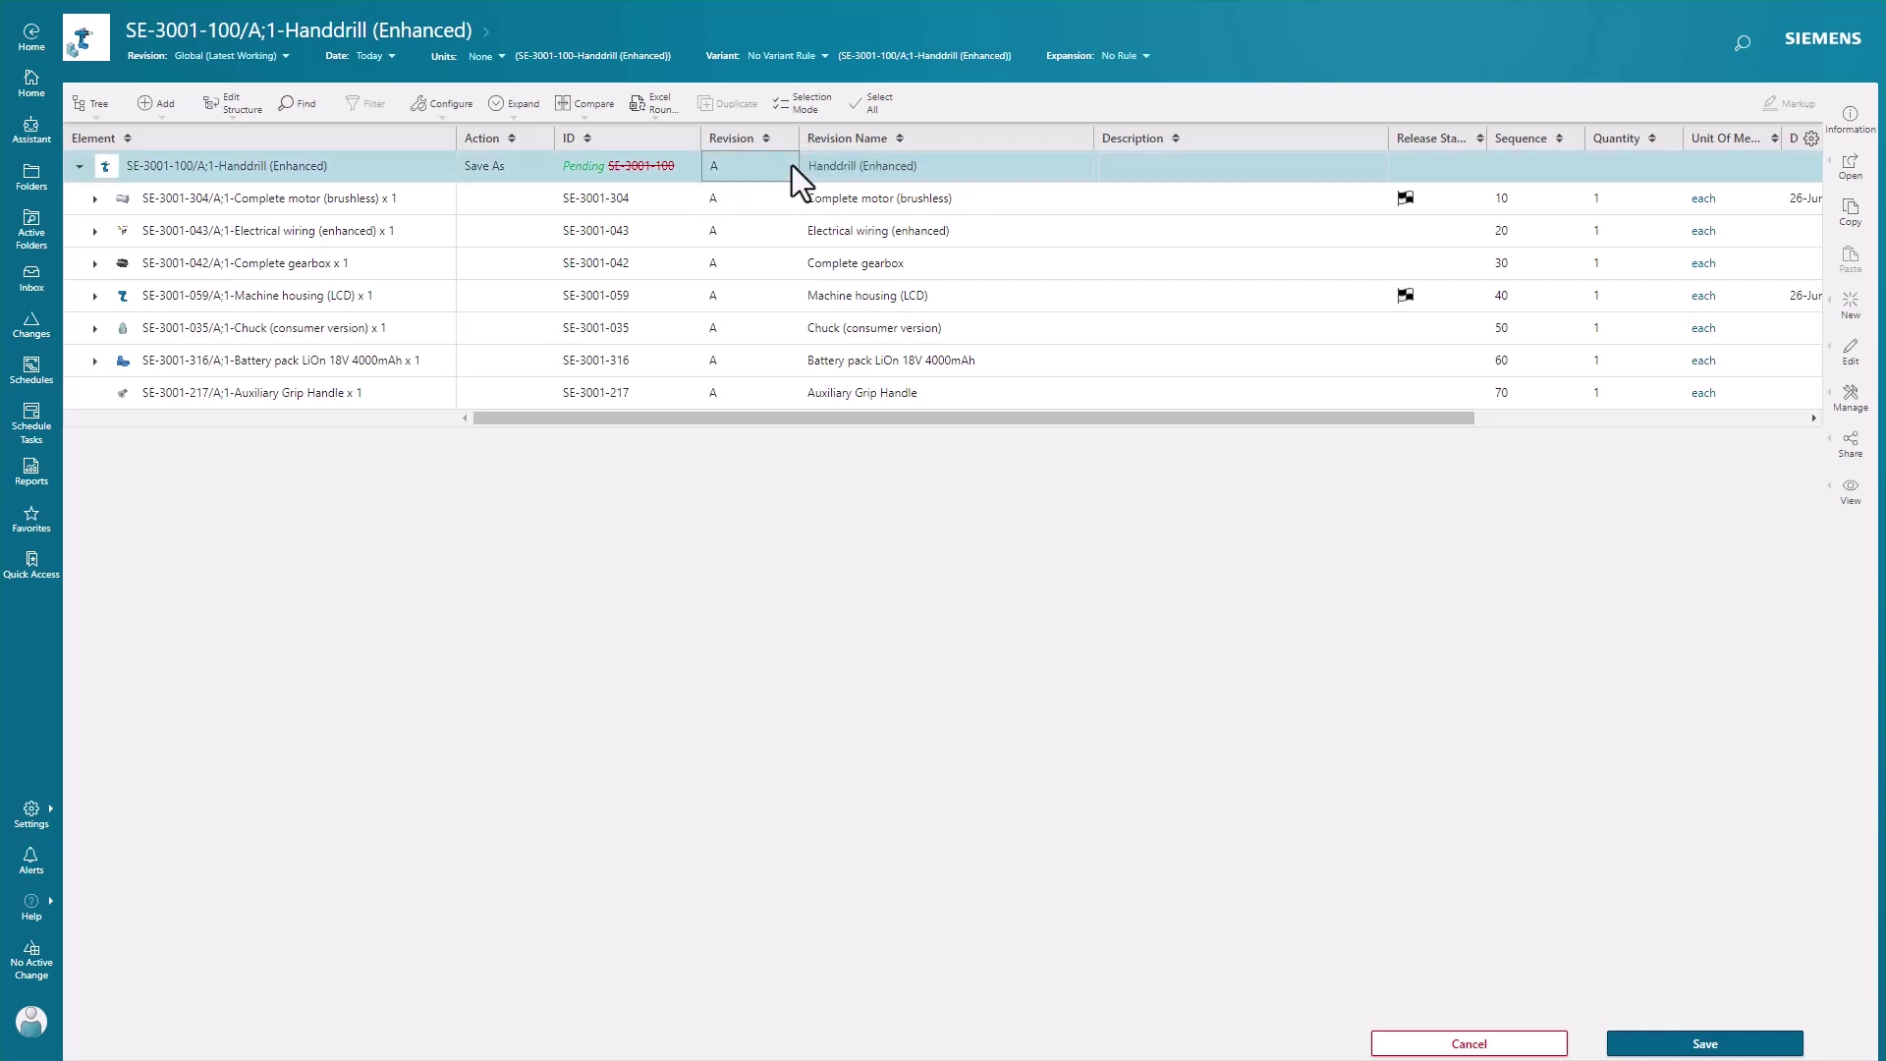
click(966, 172)
key(BackSpace)
key(BackSpace)
key(BackSpace)
key(BackSpace)
key(BackSpace)
key(BackSpace)
key(BackSpace)
key(BackSpace)
key(BackSpace)
key(BackSpace)
key(BackSpace)
key(BackSpace)
key(BackSpace)
key(BackSpace)
key(BackSpace)
key(BackSpace)
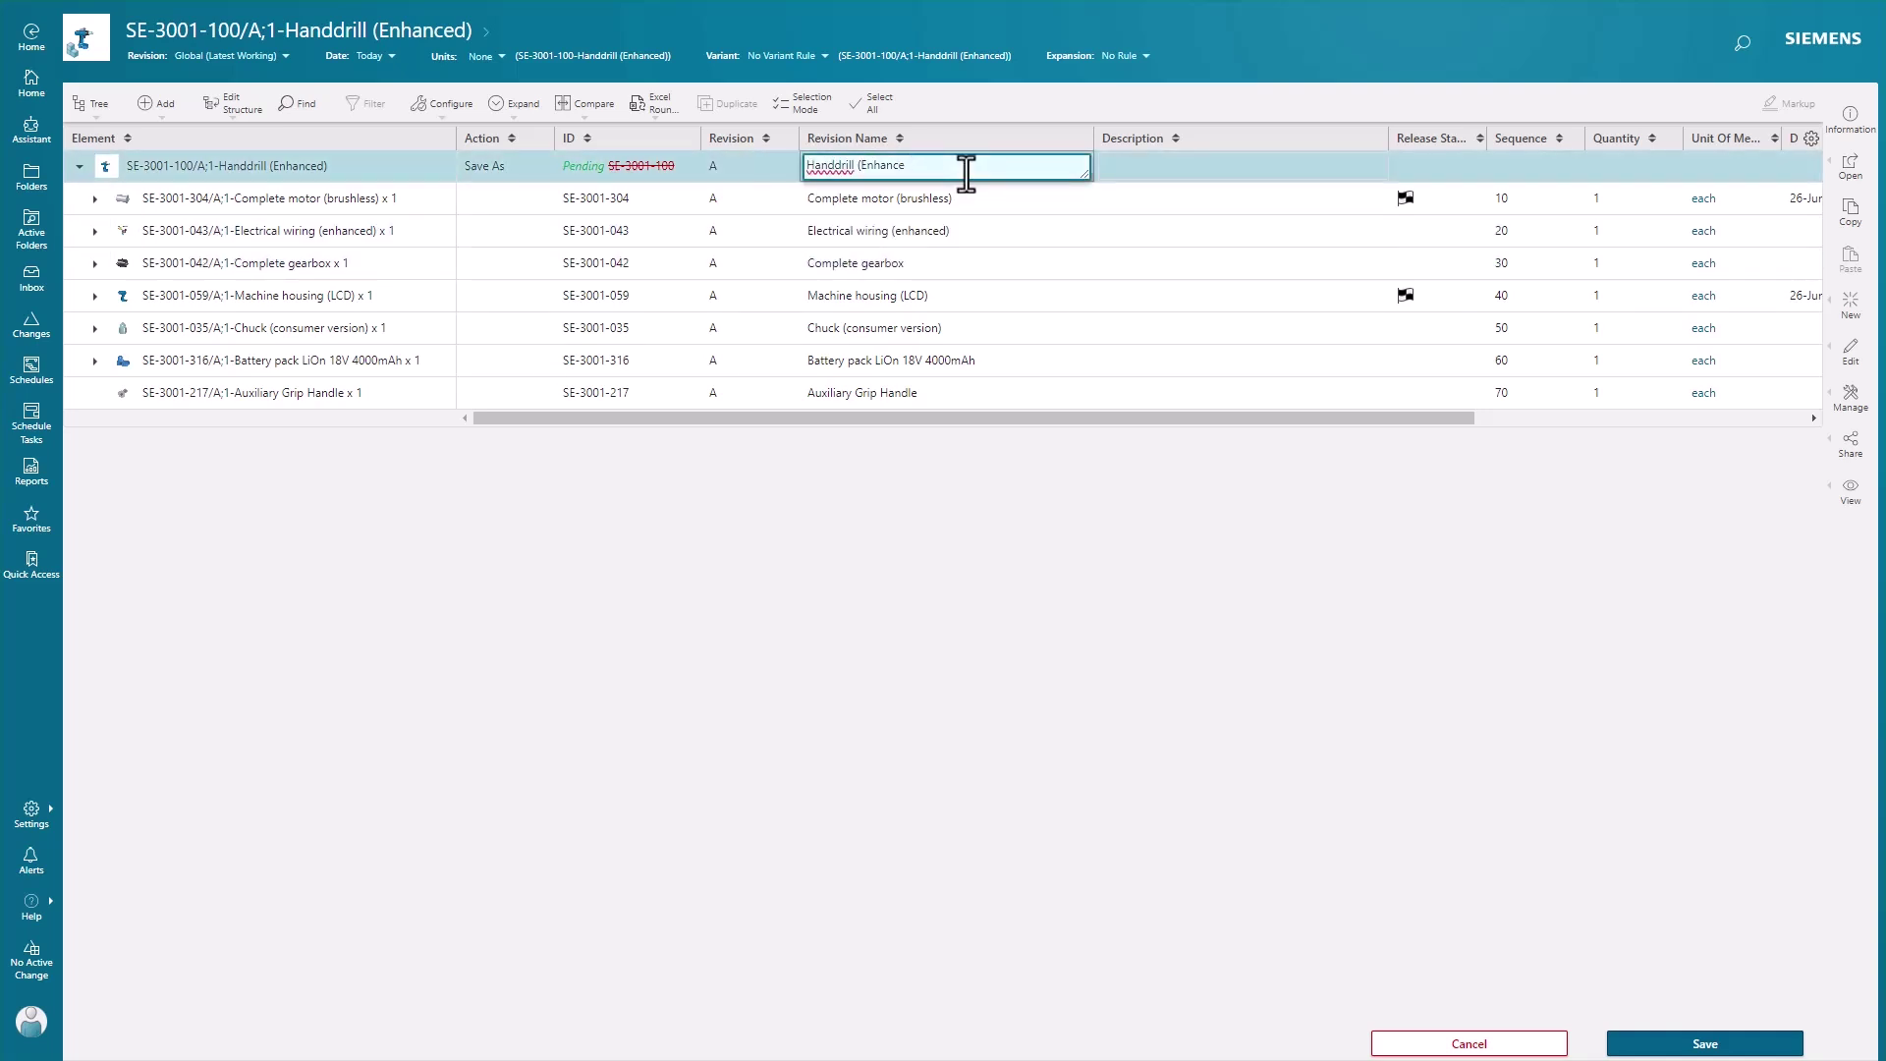
key(BackSpace)
key(BackSpace)
key(BackSpace)
key(BackSpace)
text(Hand Drill)
key(Tab)
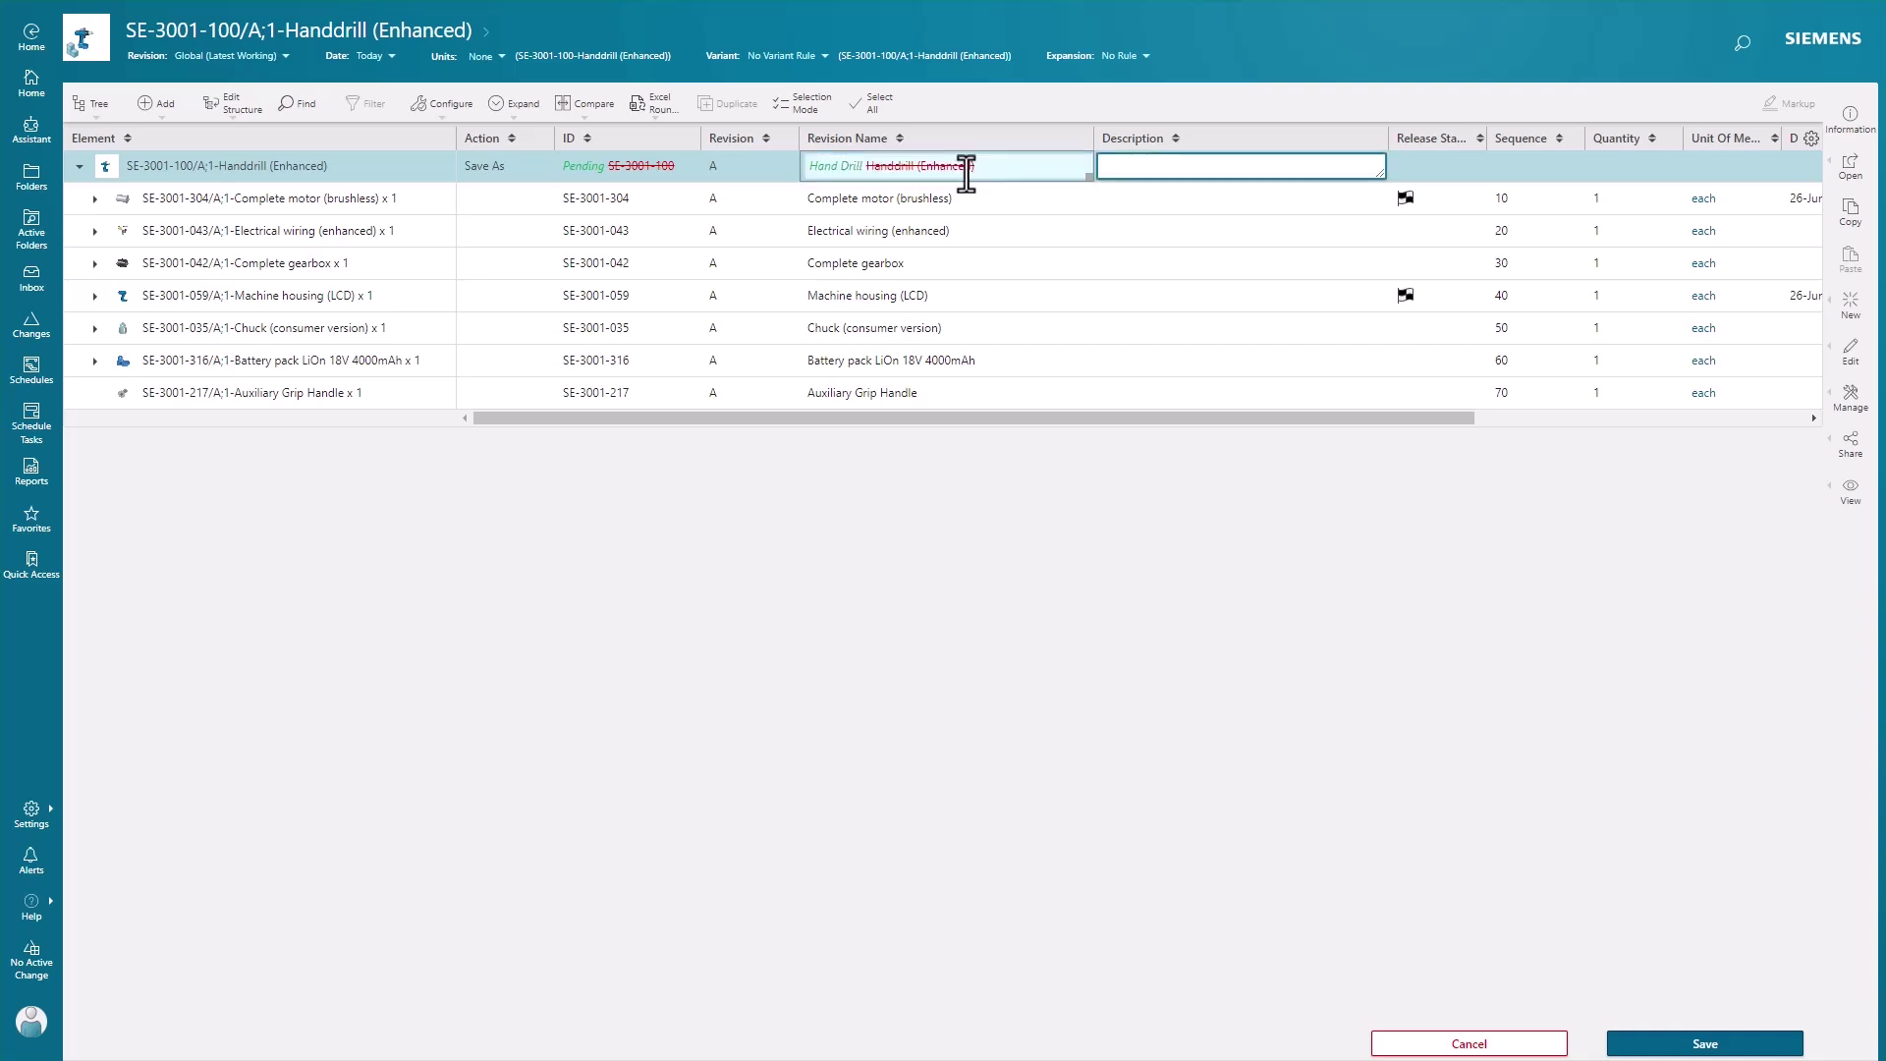
text(Clone)
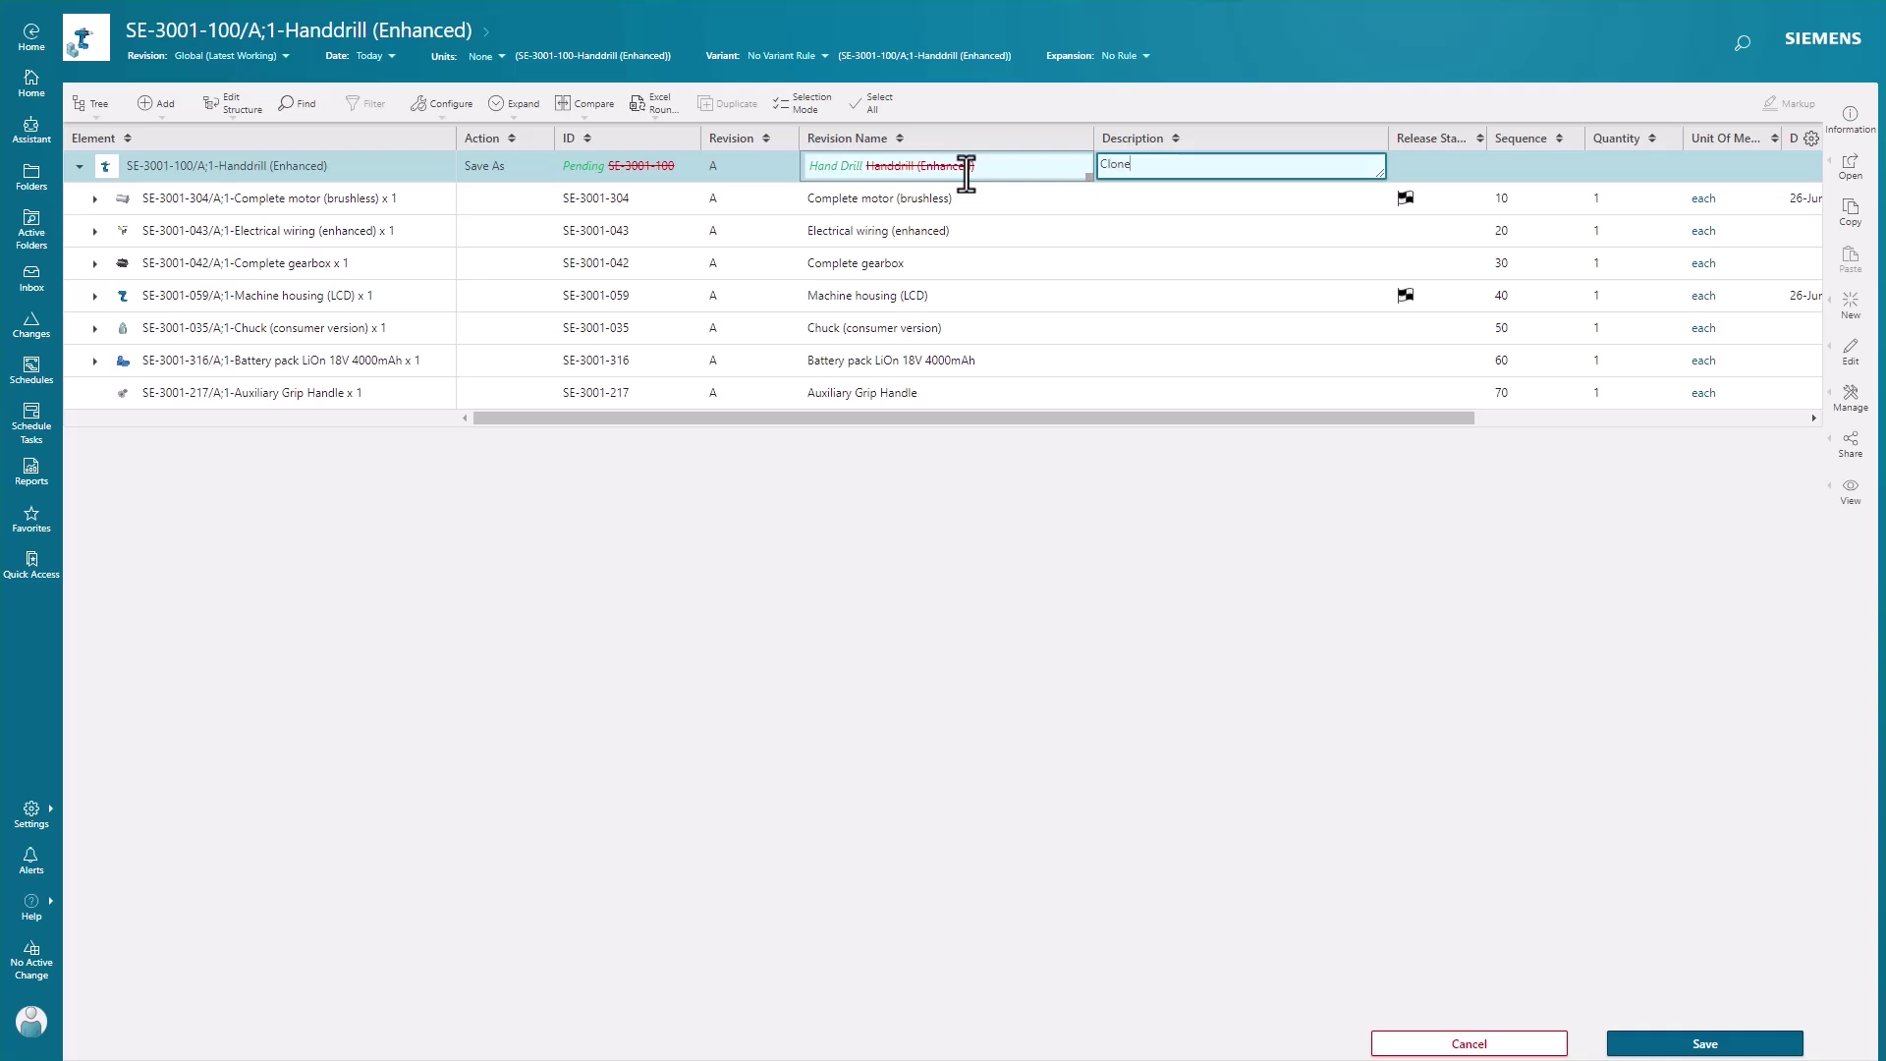
text( of SE-3001-100)
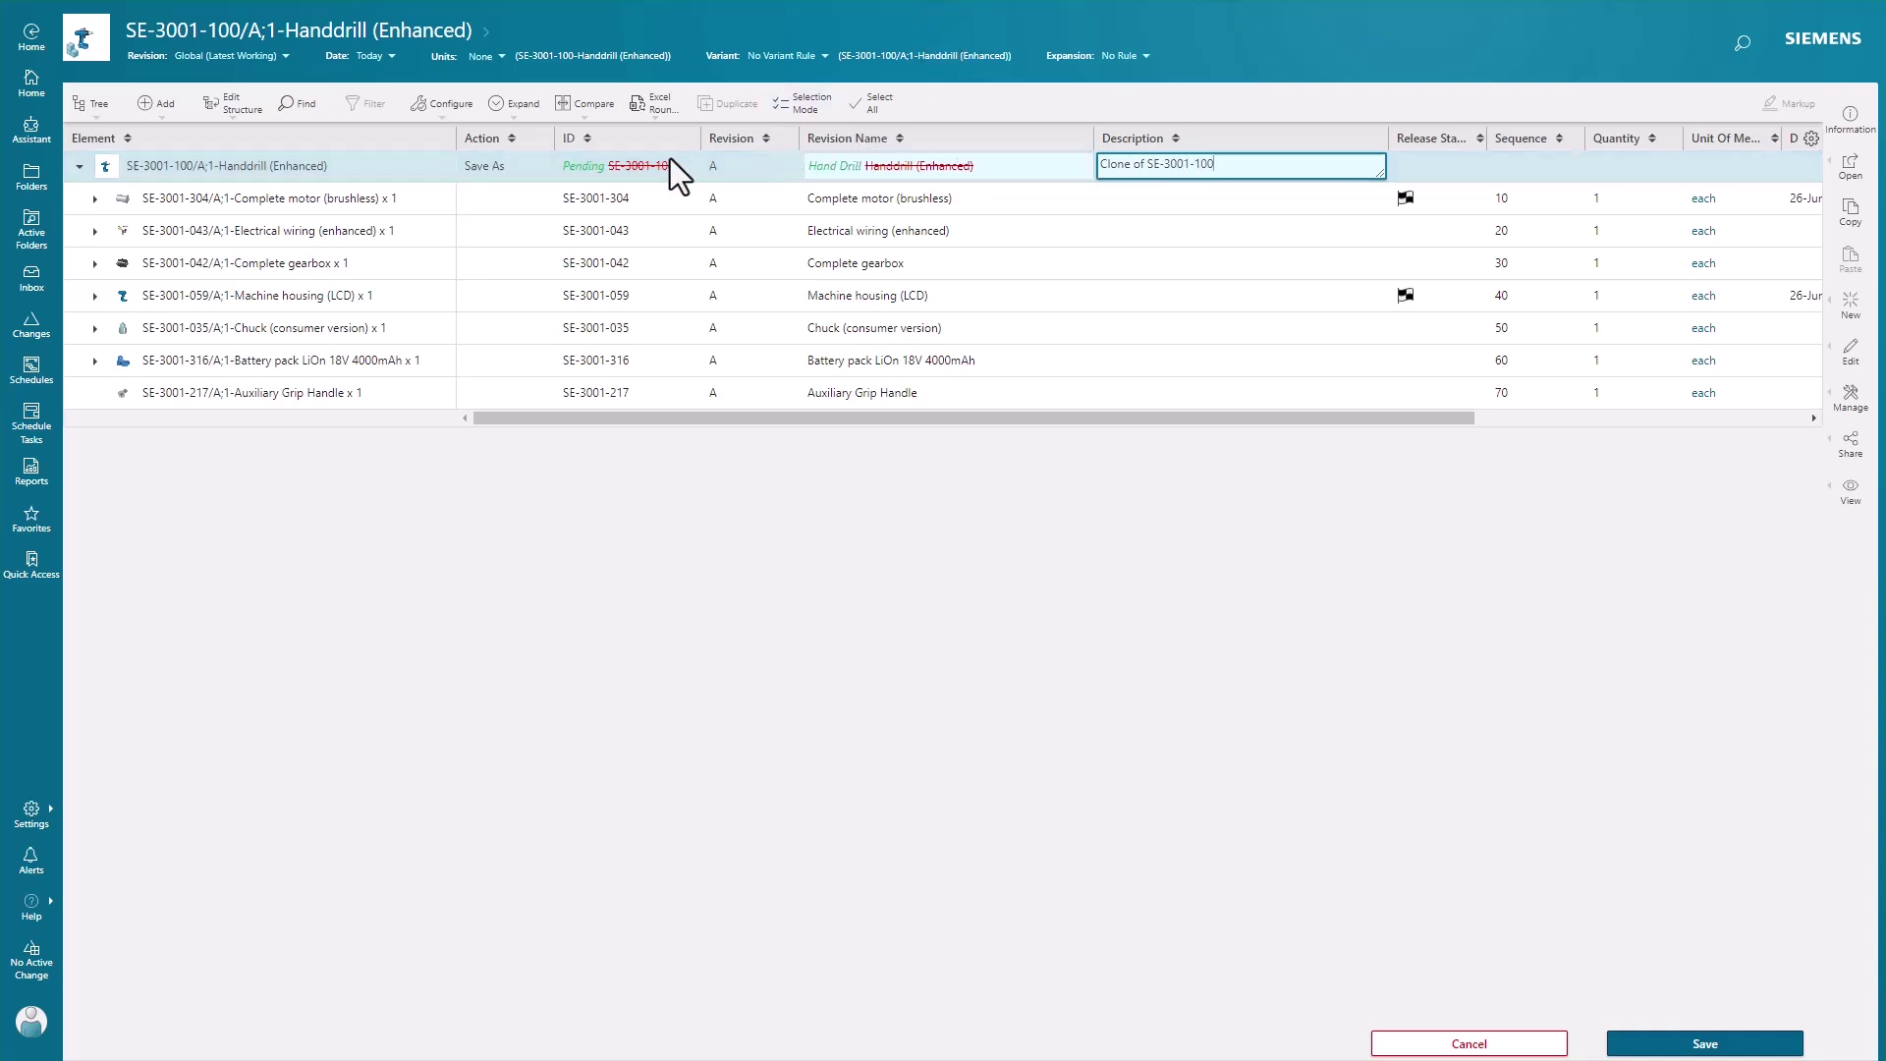
Step: Review the top assembly's pending ID, name and revision against the Complete motor row
click(632, 177)
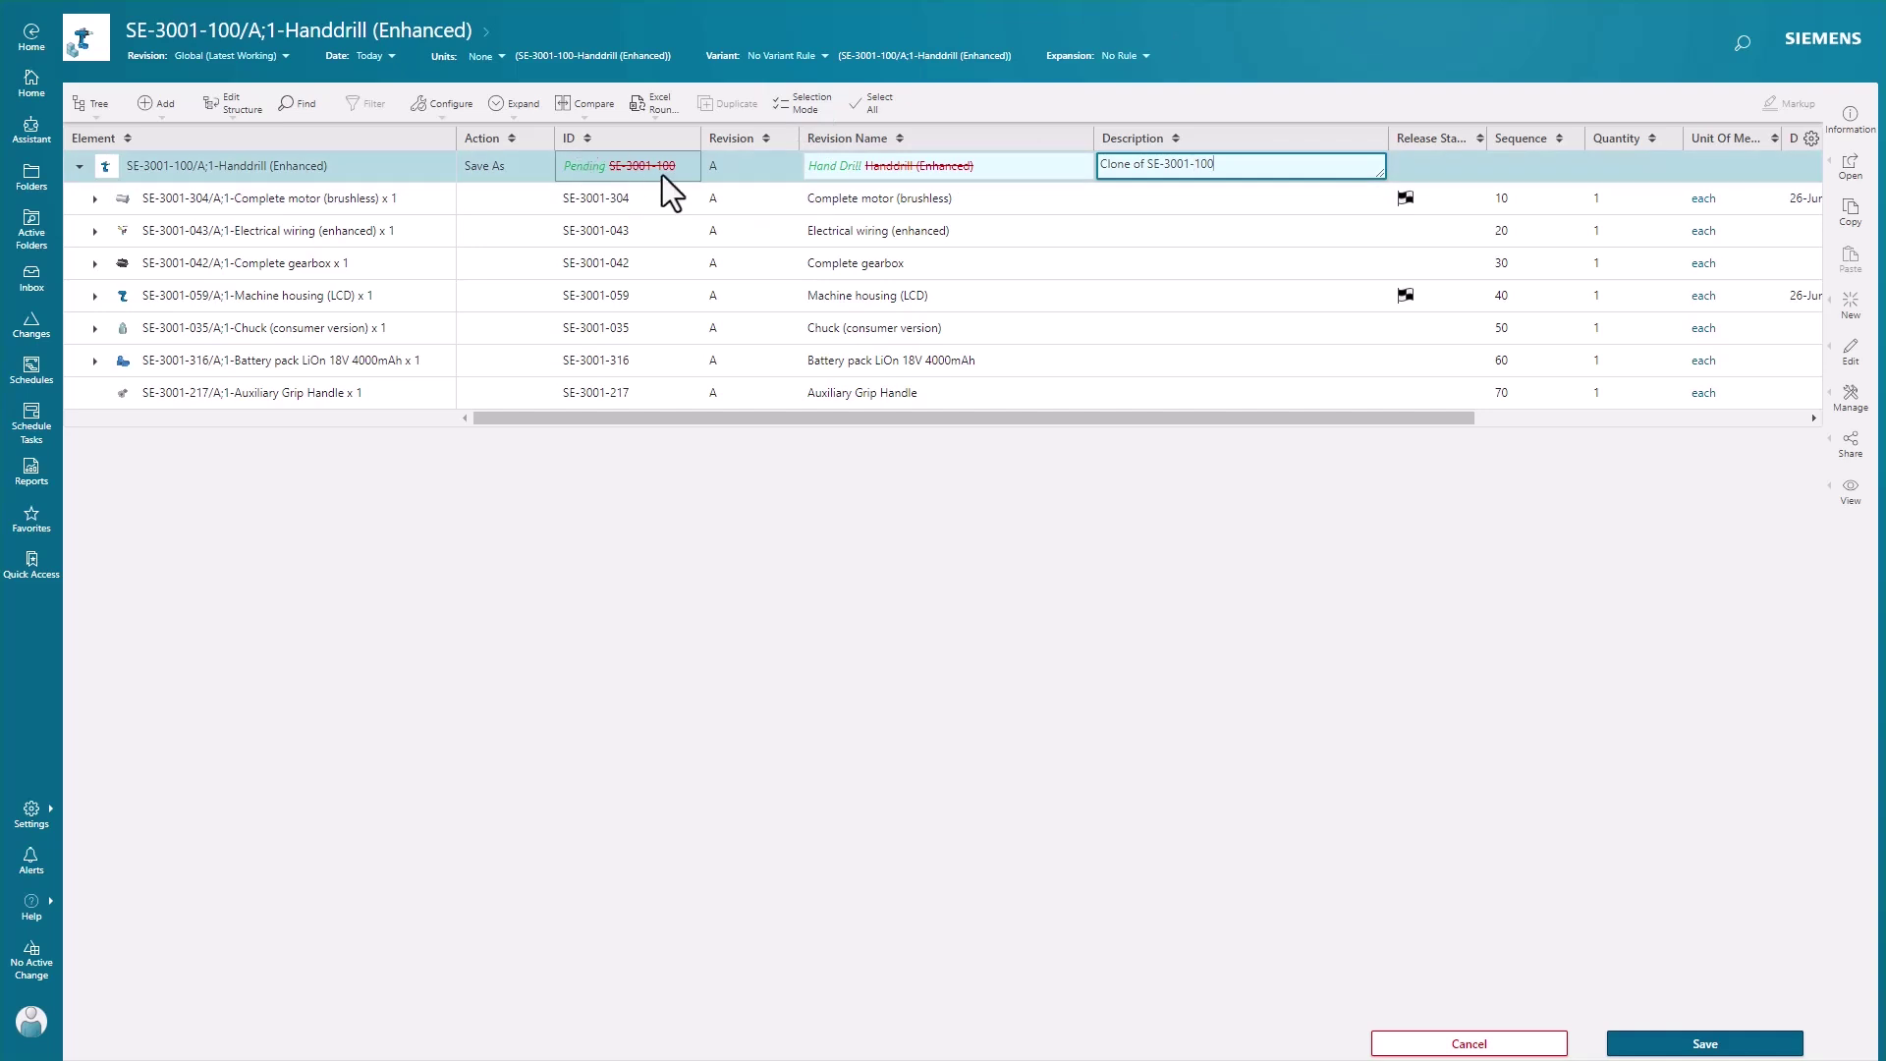
click(1125, 190)
click(825, 161)
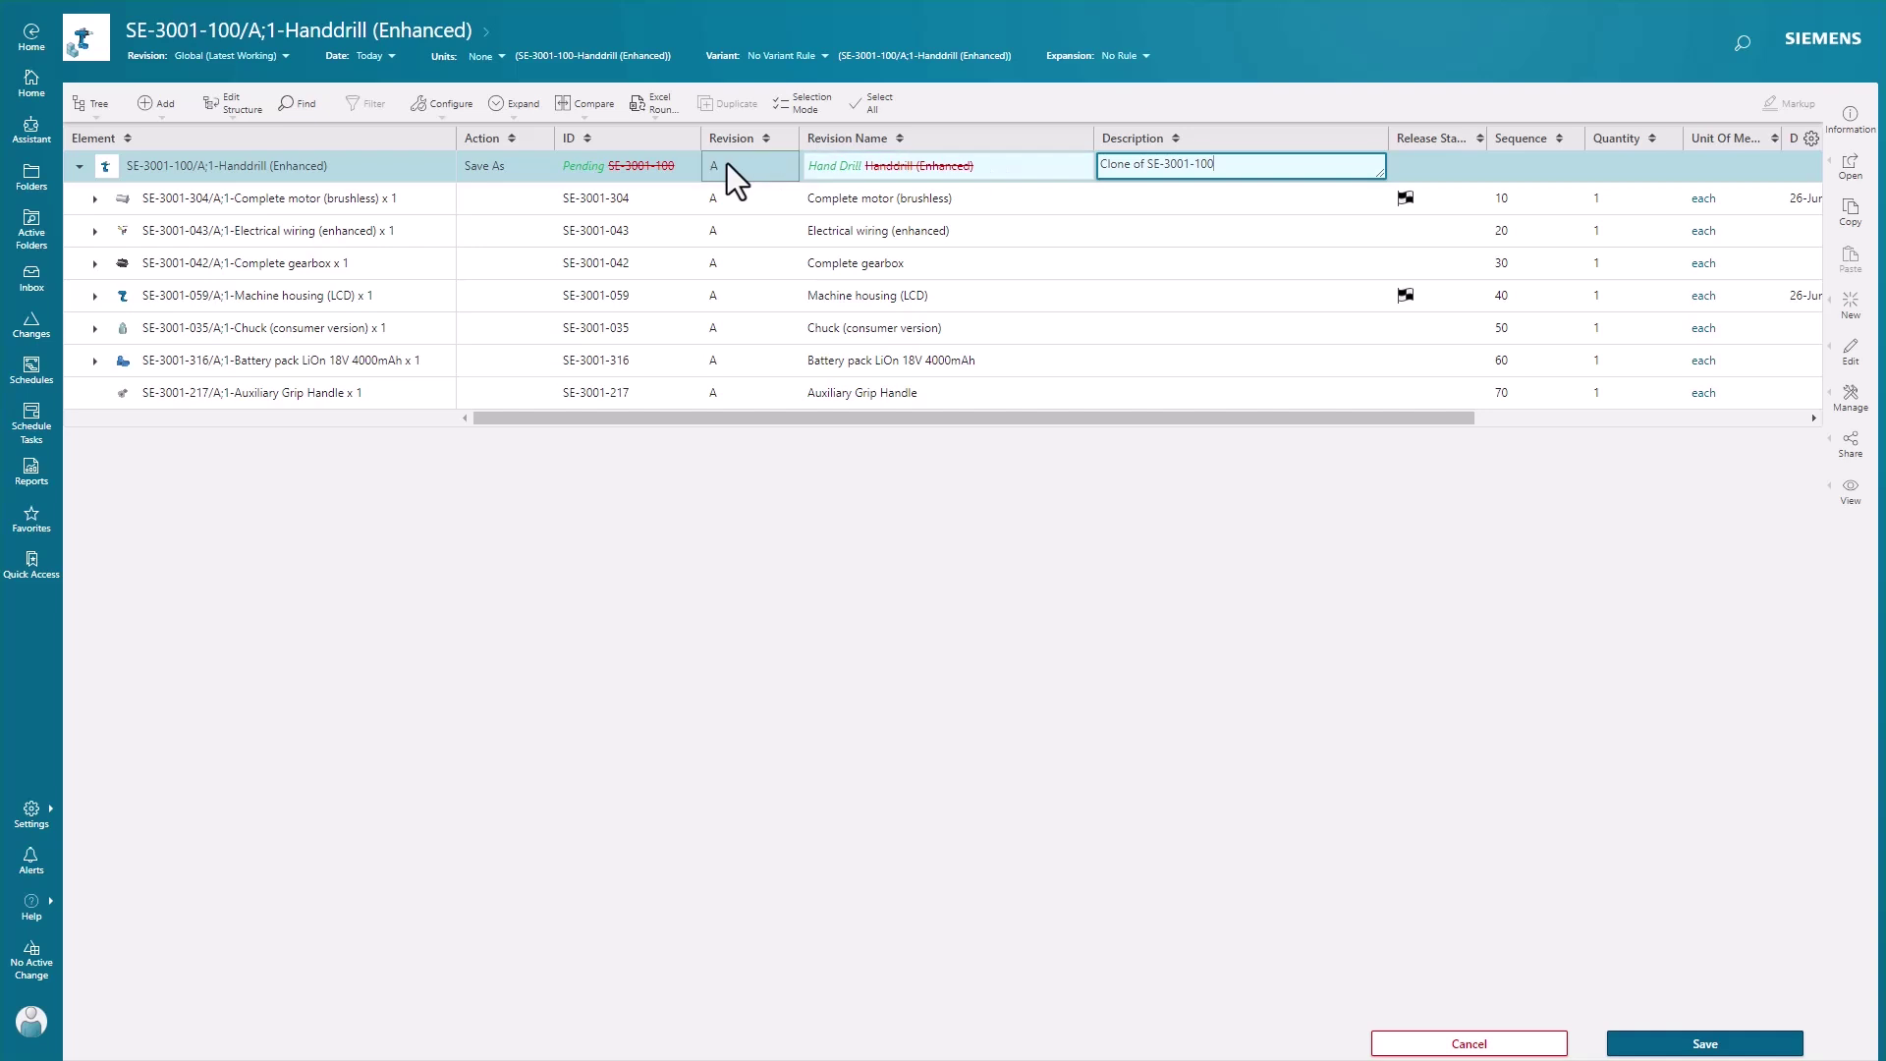
click(561, 202)
click(747, 167)
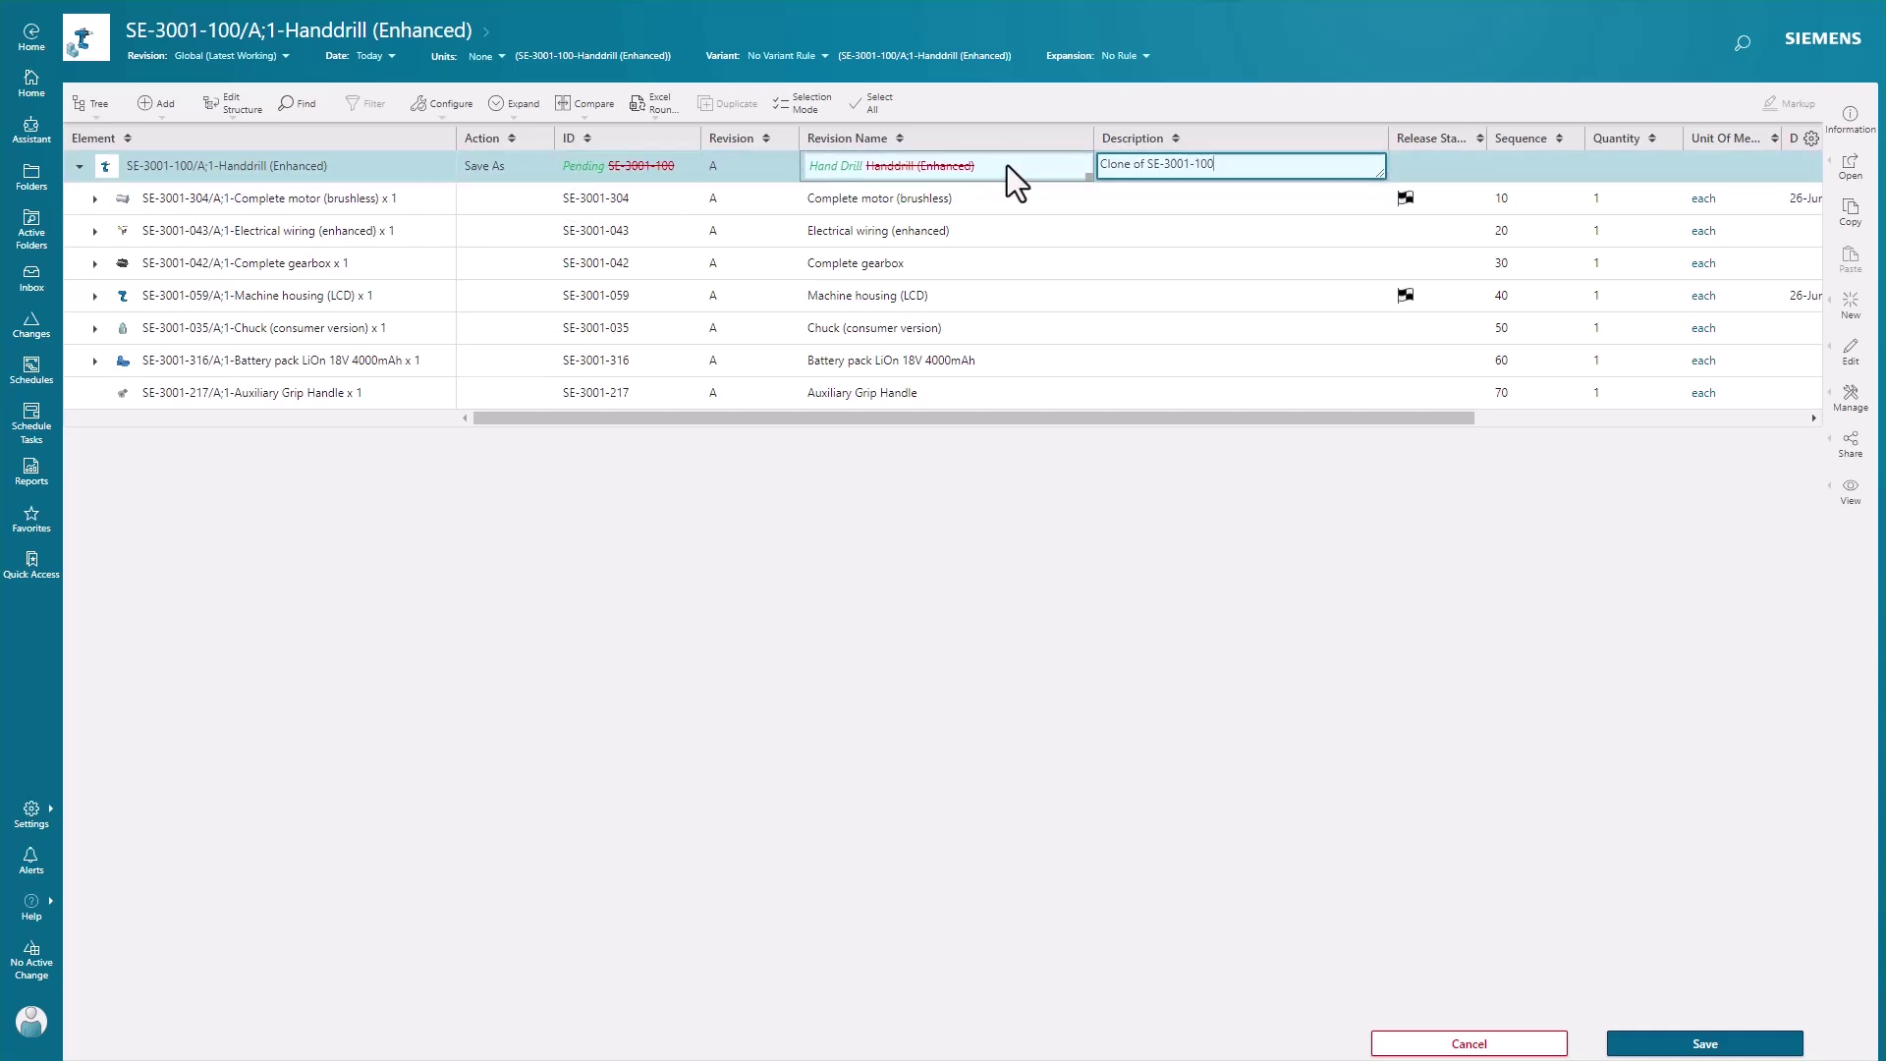
click(337, 168)
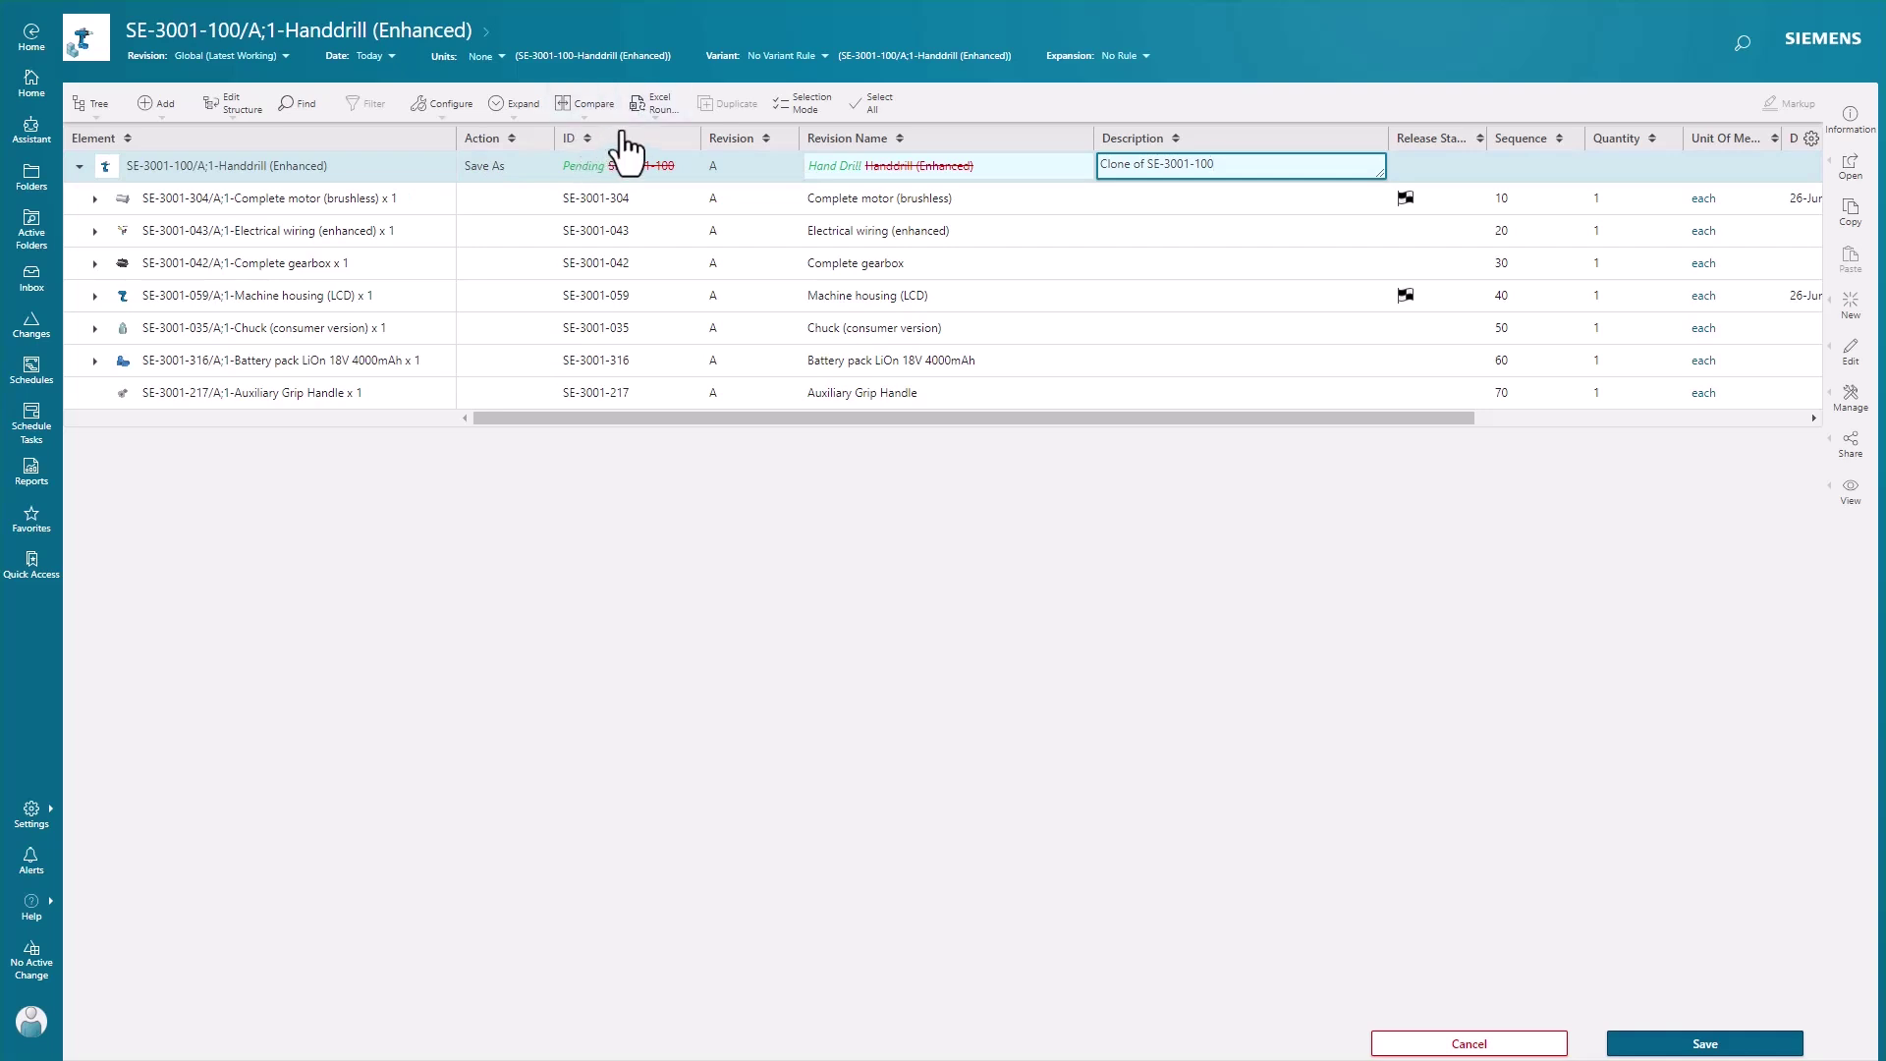
click(503, 108)
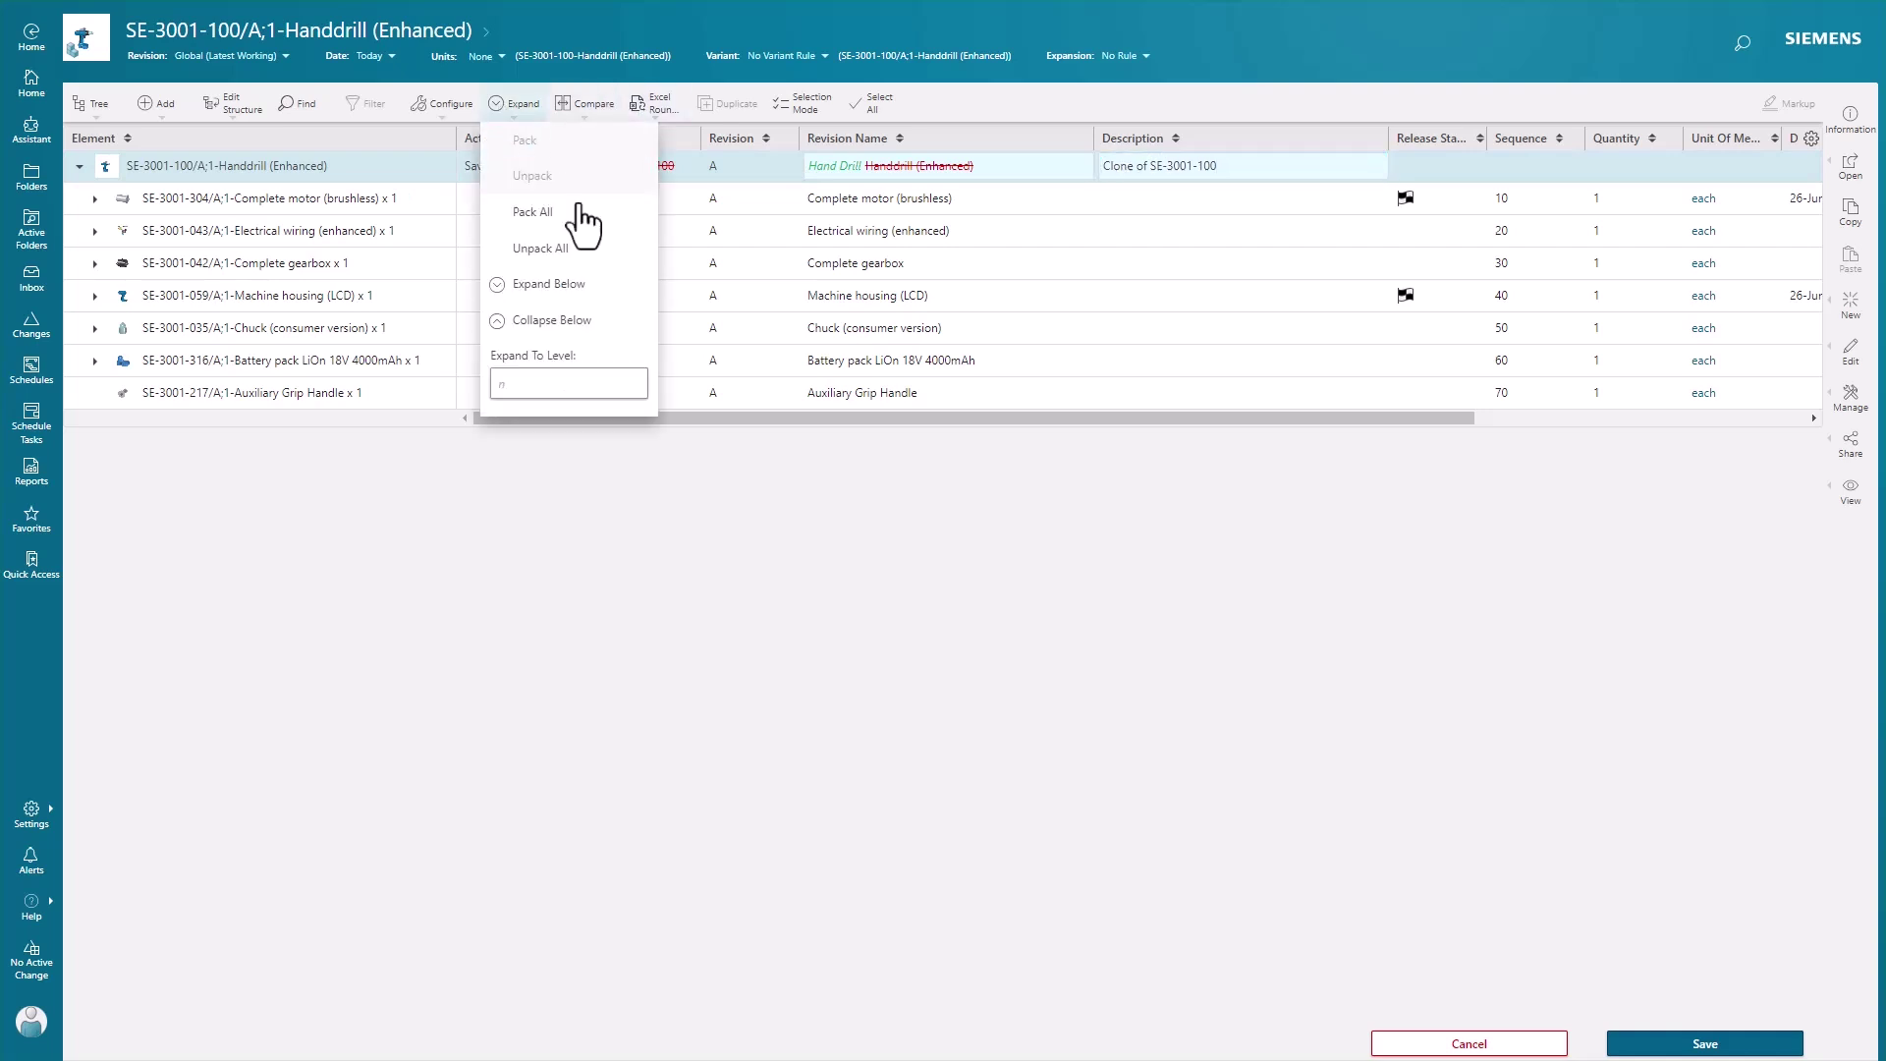
Step: Expand all levels and mark Complete motor with its child parts for Save As and Copy Children
click(602, 289)
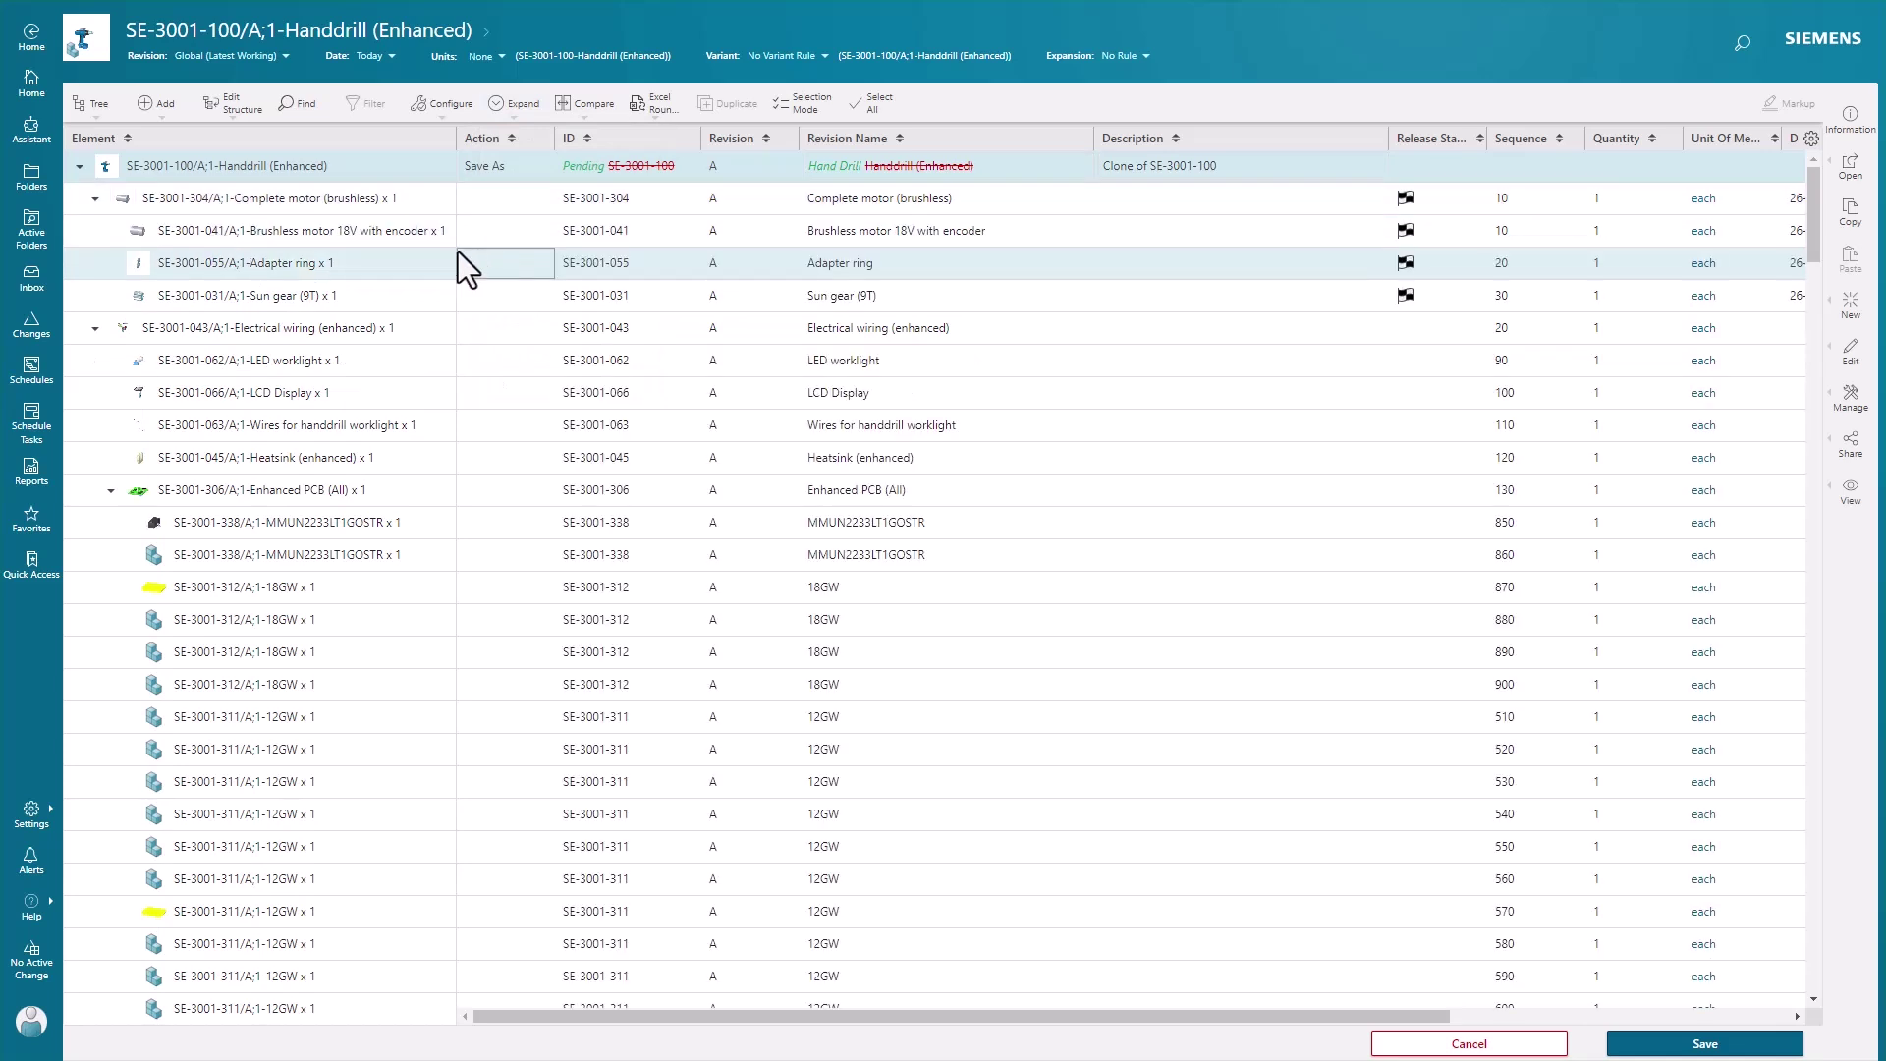
click(387, 202)
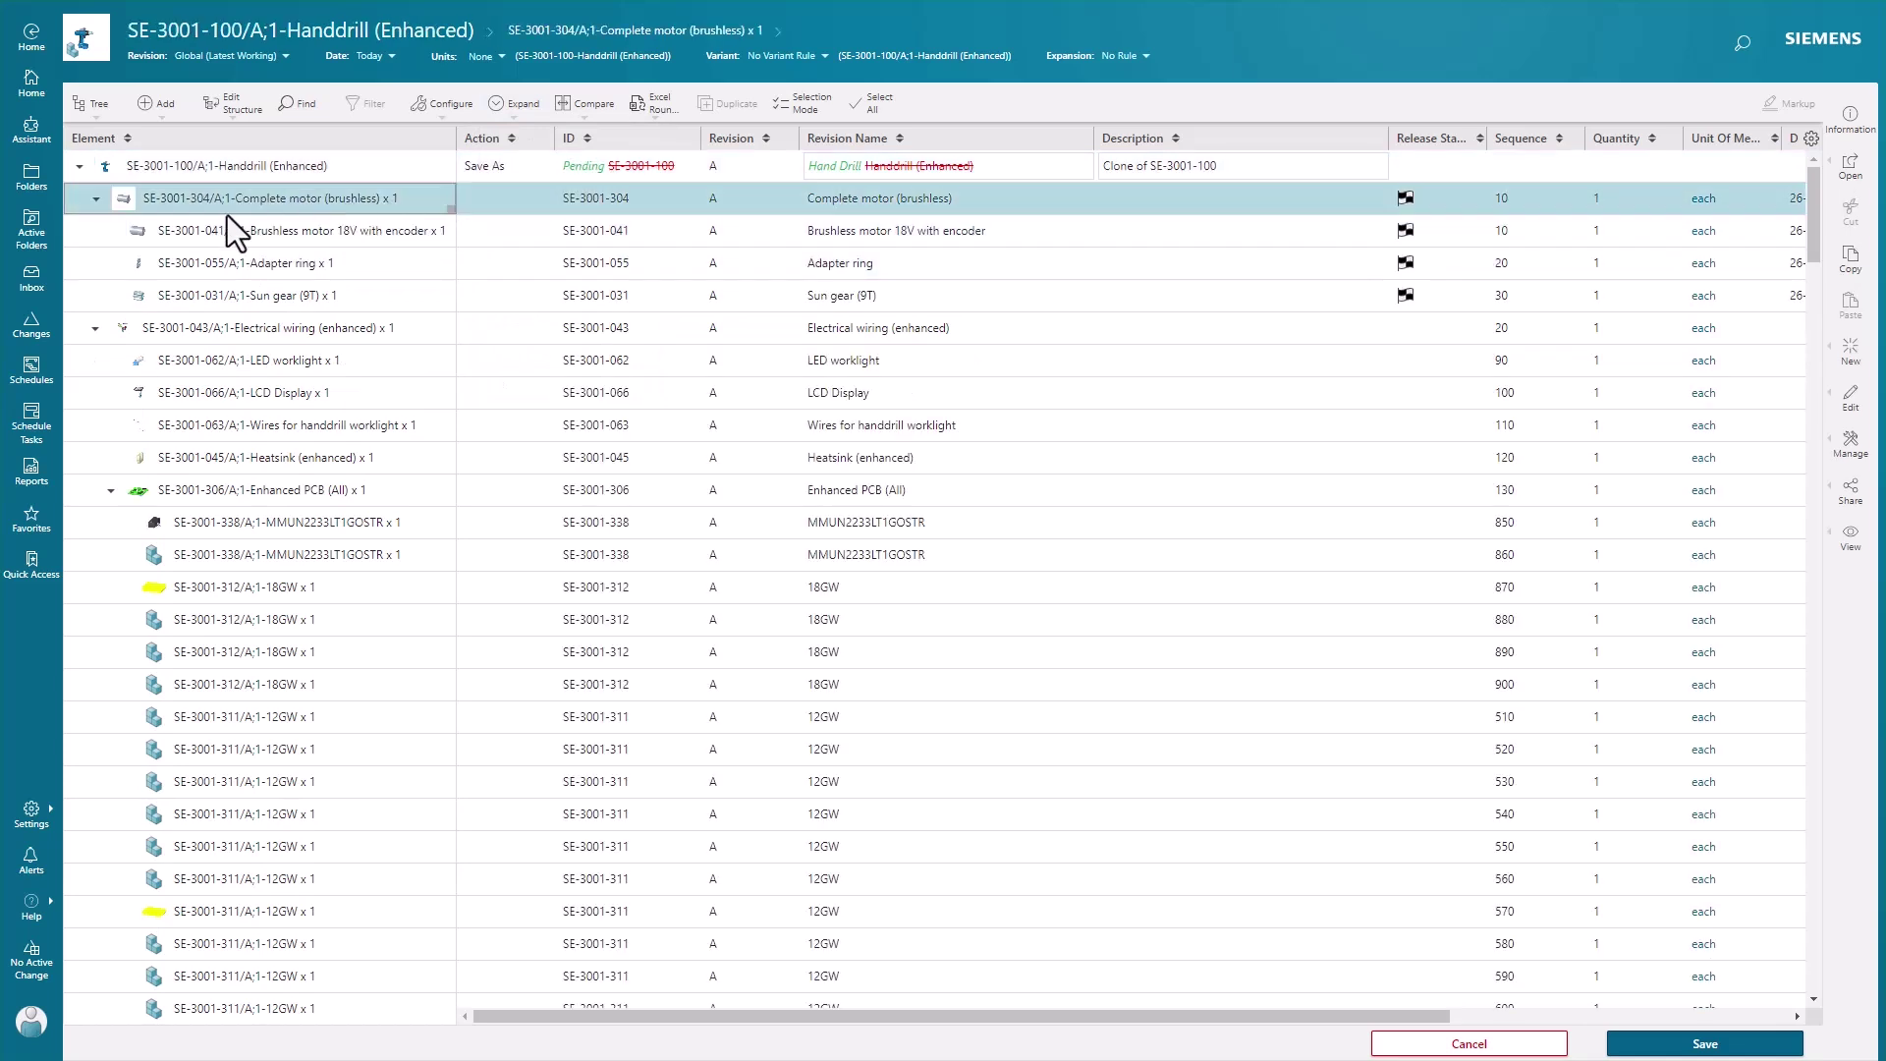
right_click(356, 204)
click(454, 383)
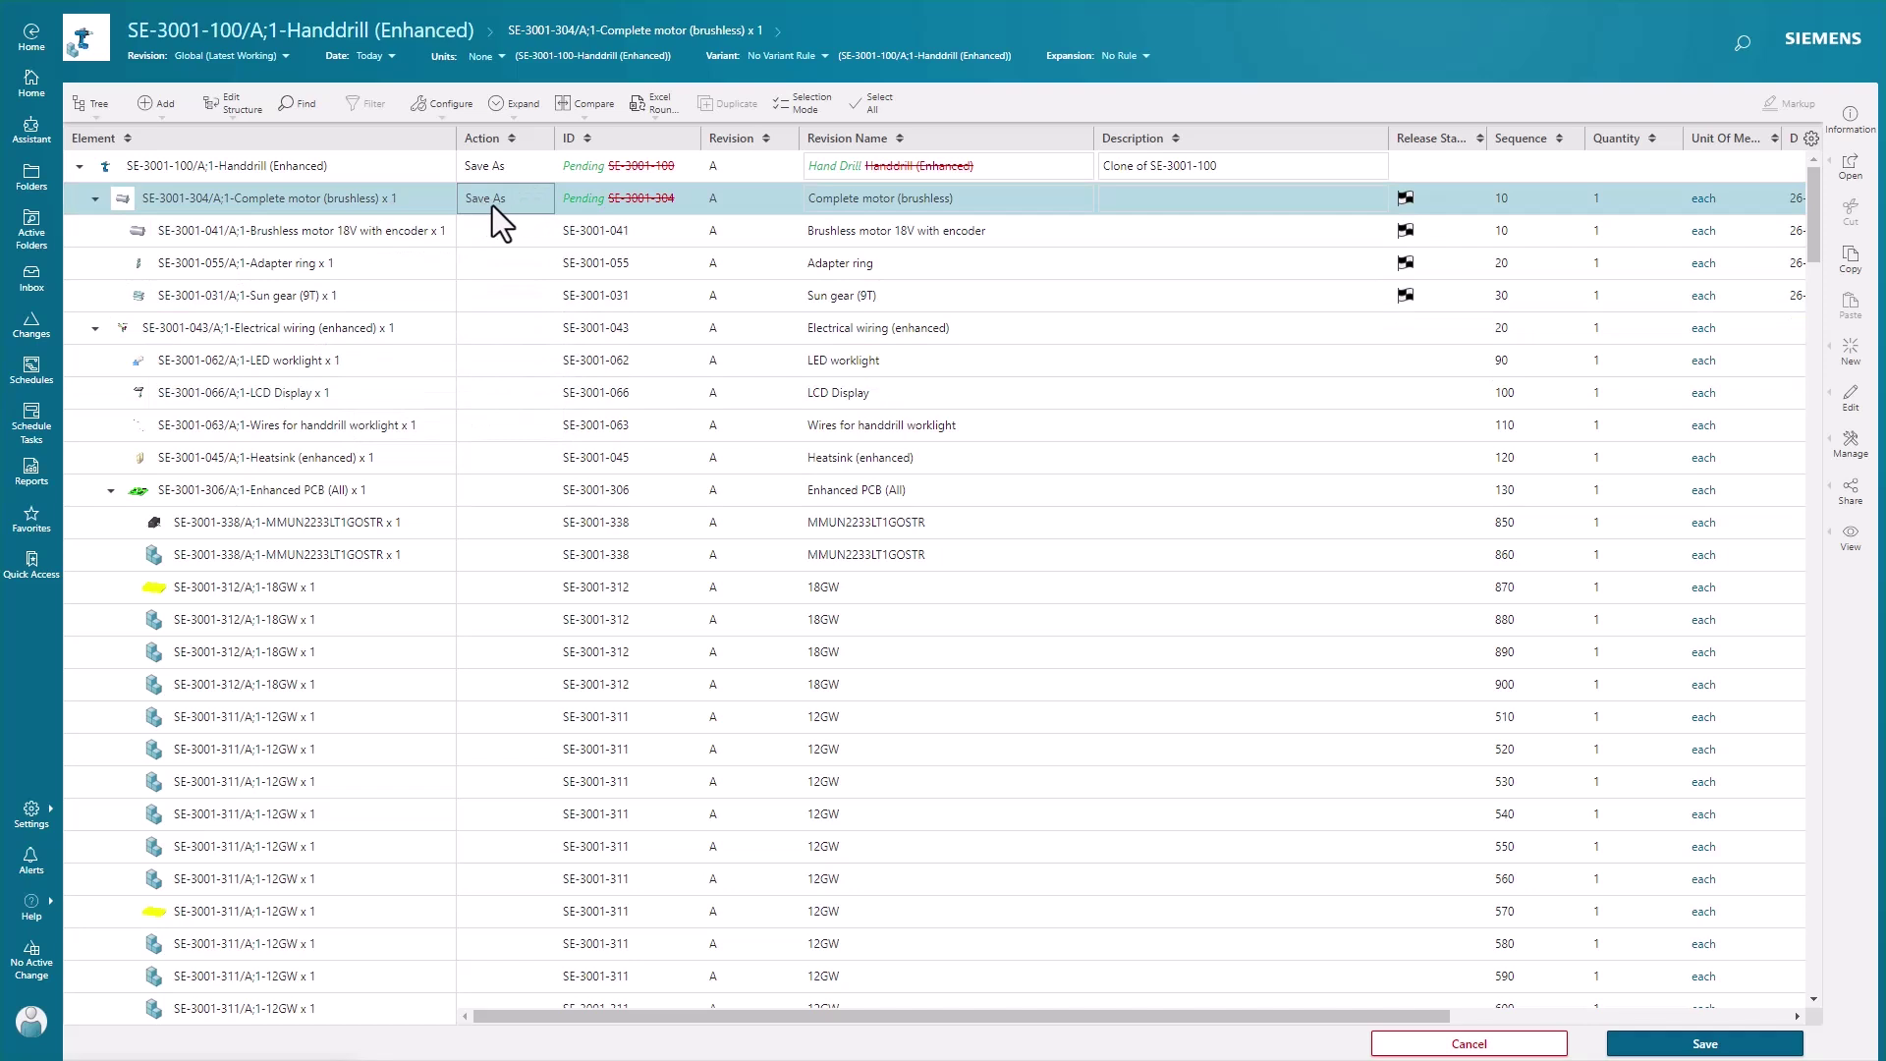
right_click(398, 198)
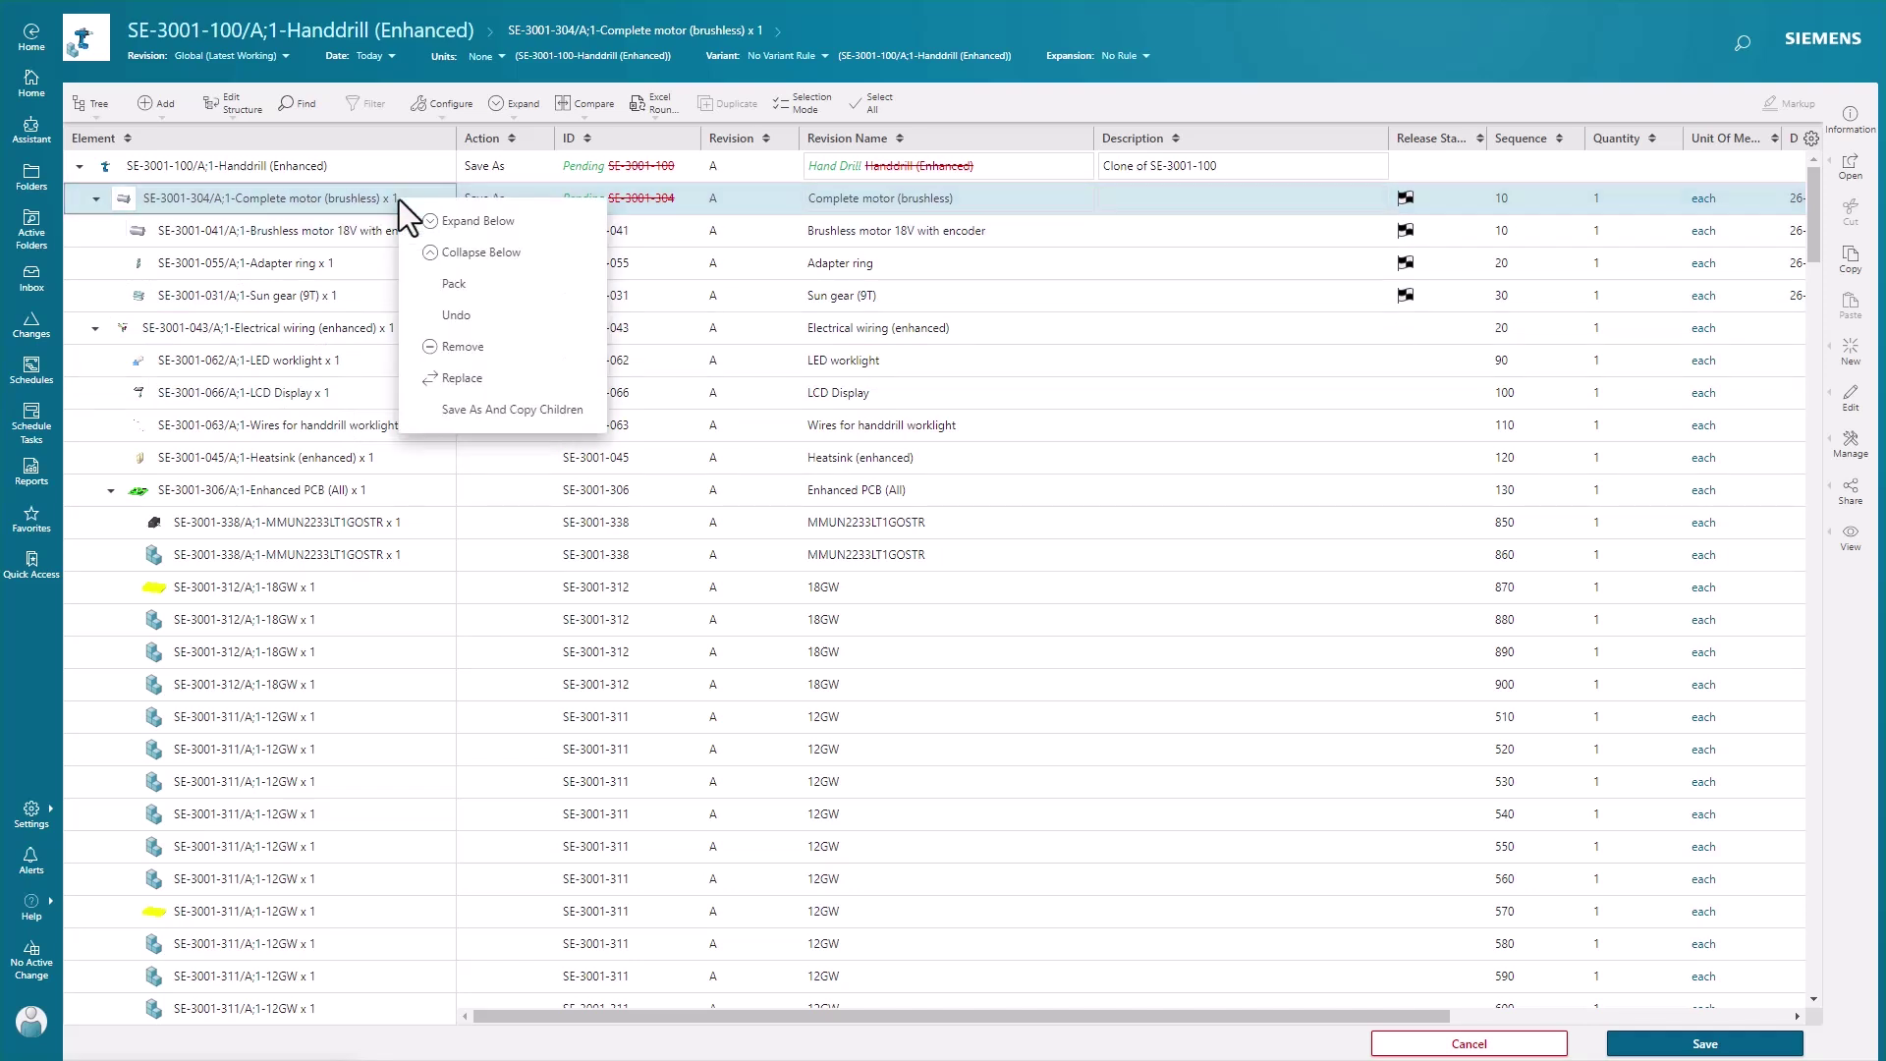
click(526, 419)
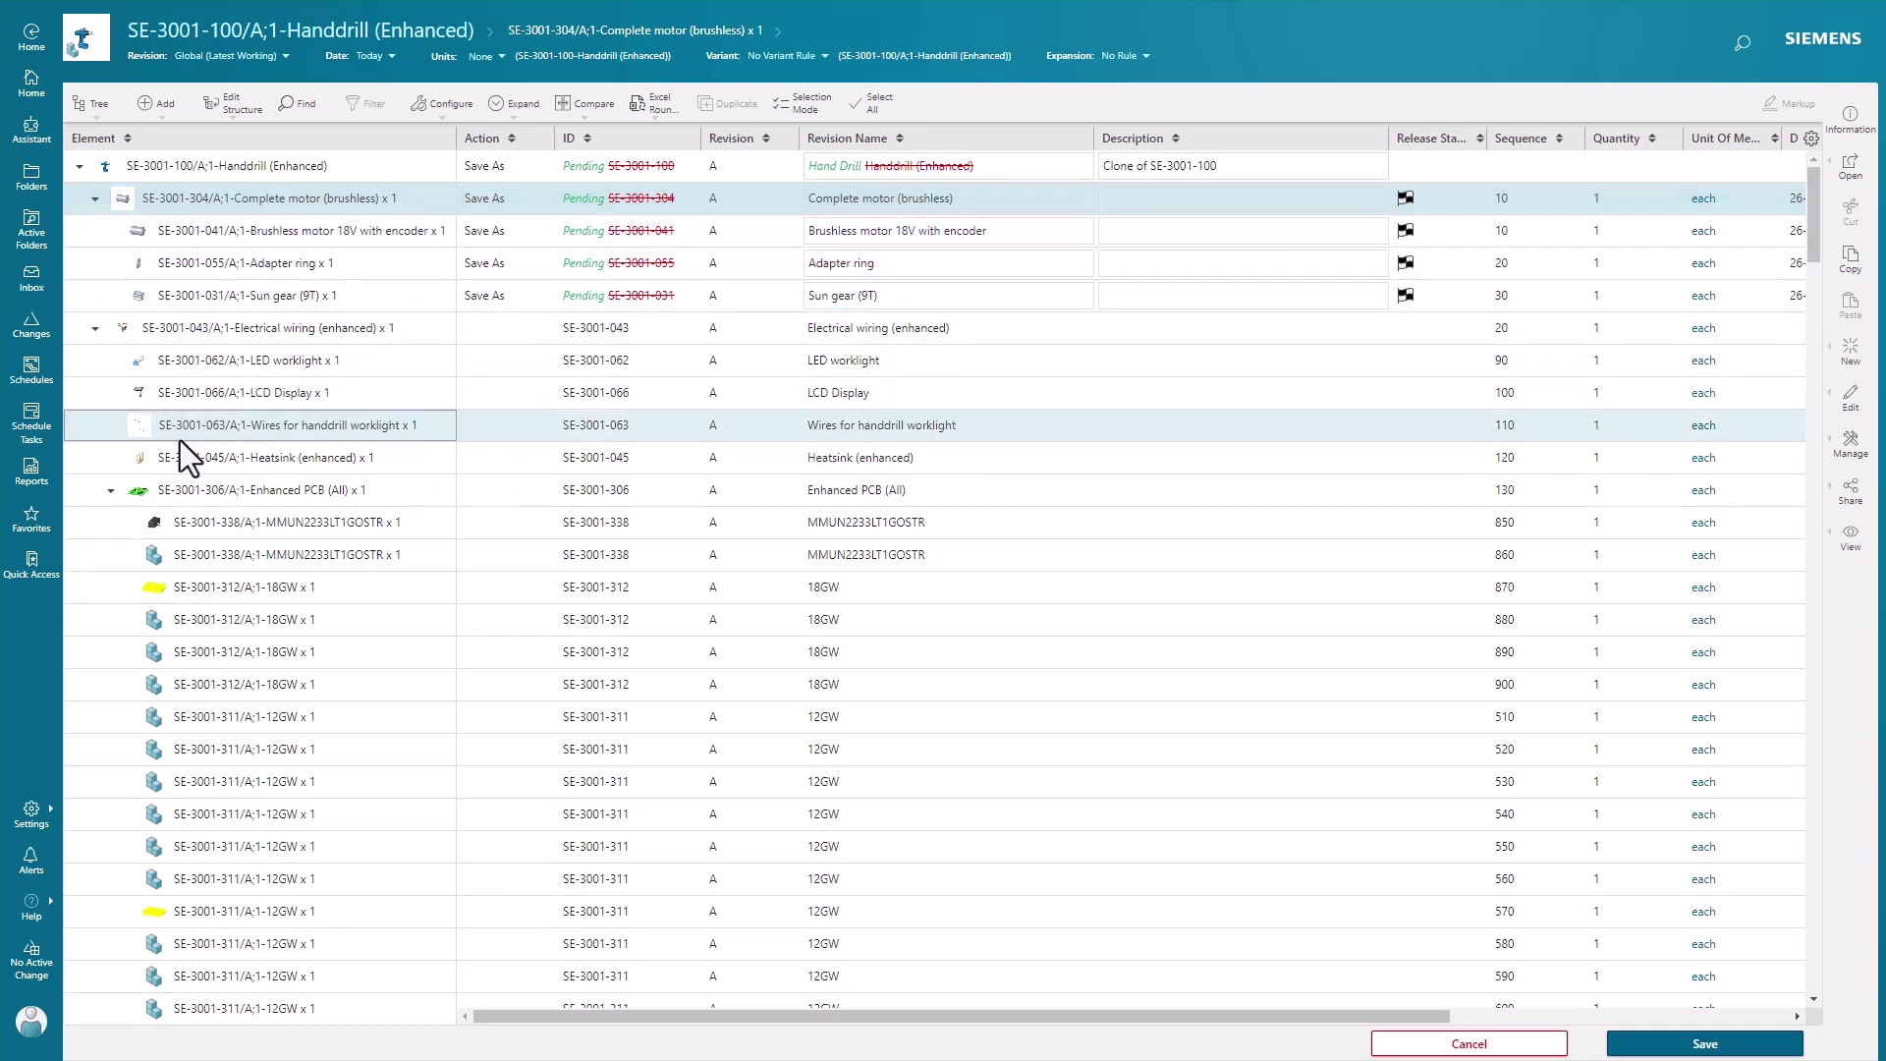
click(281, 485)
Step: Mark the Enhanced PCB and all its parts for removal and collapse that branch
right_click(287, 485)
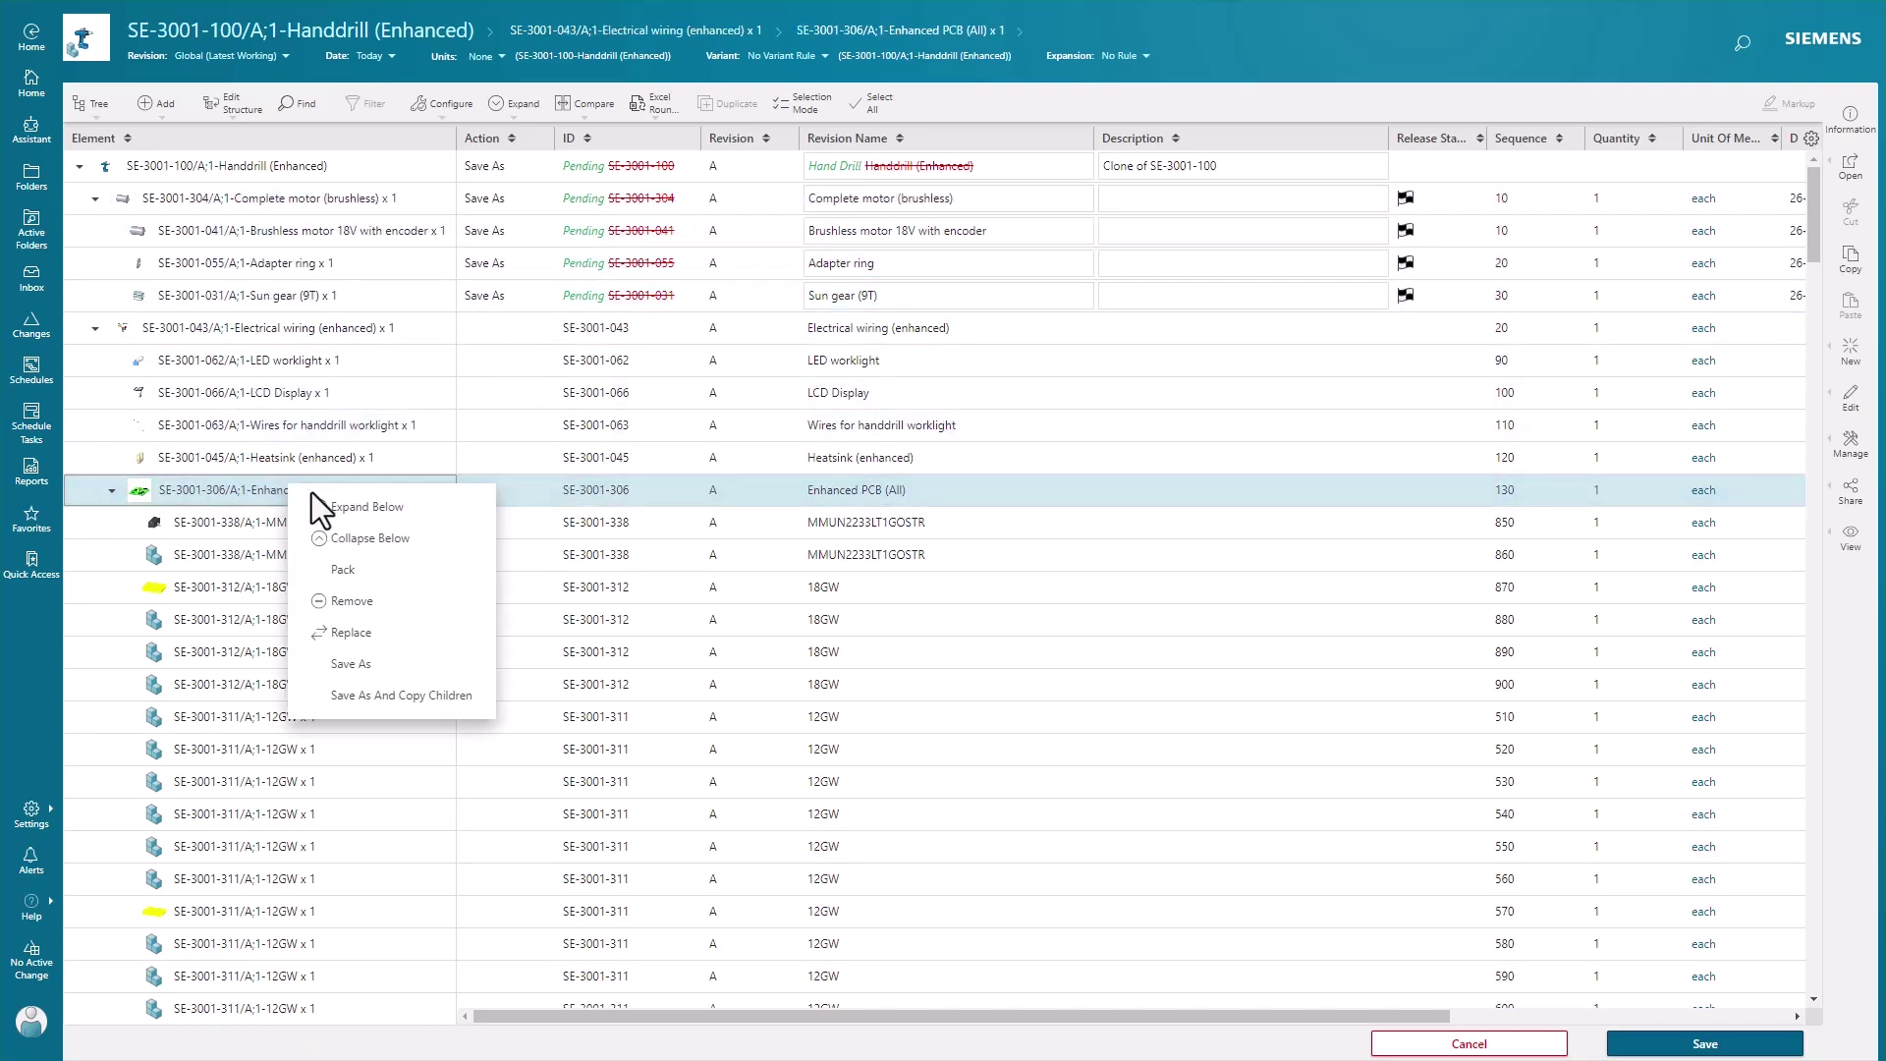
click(389, 600)
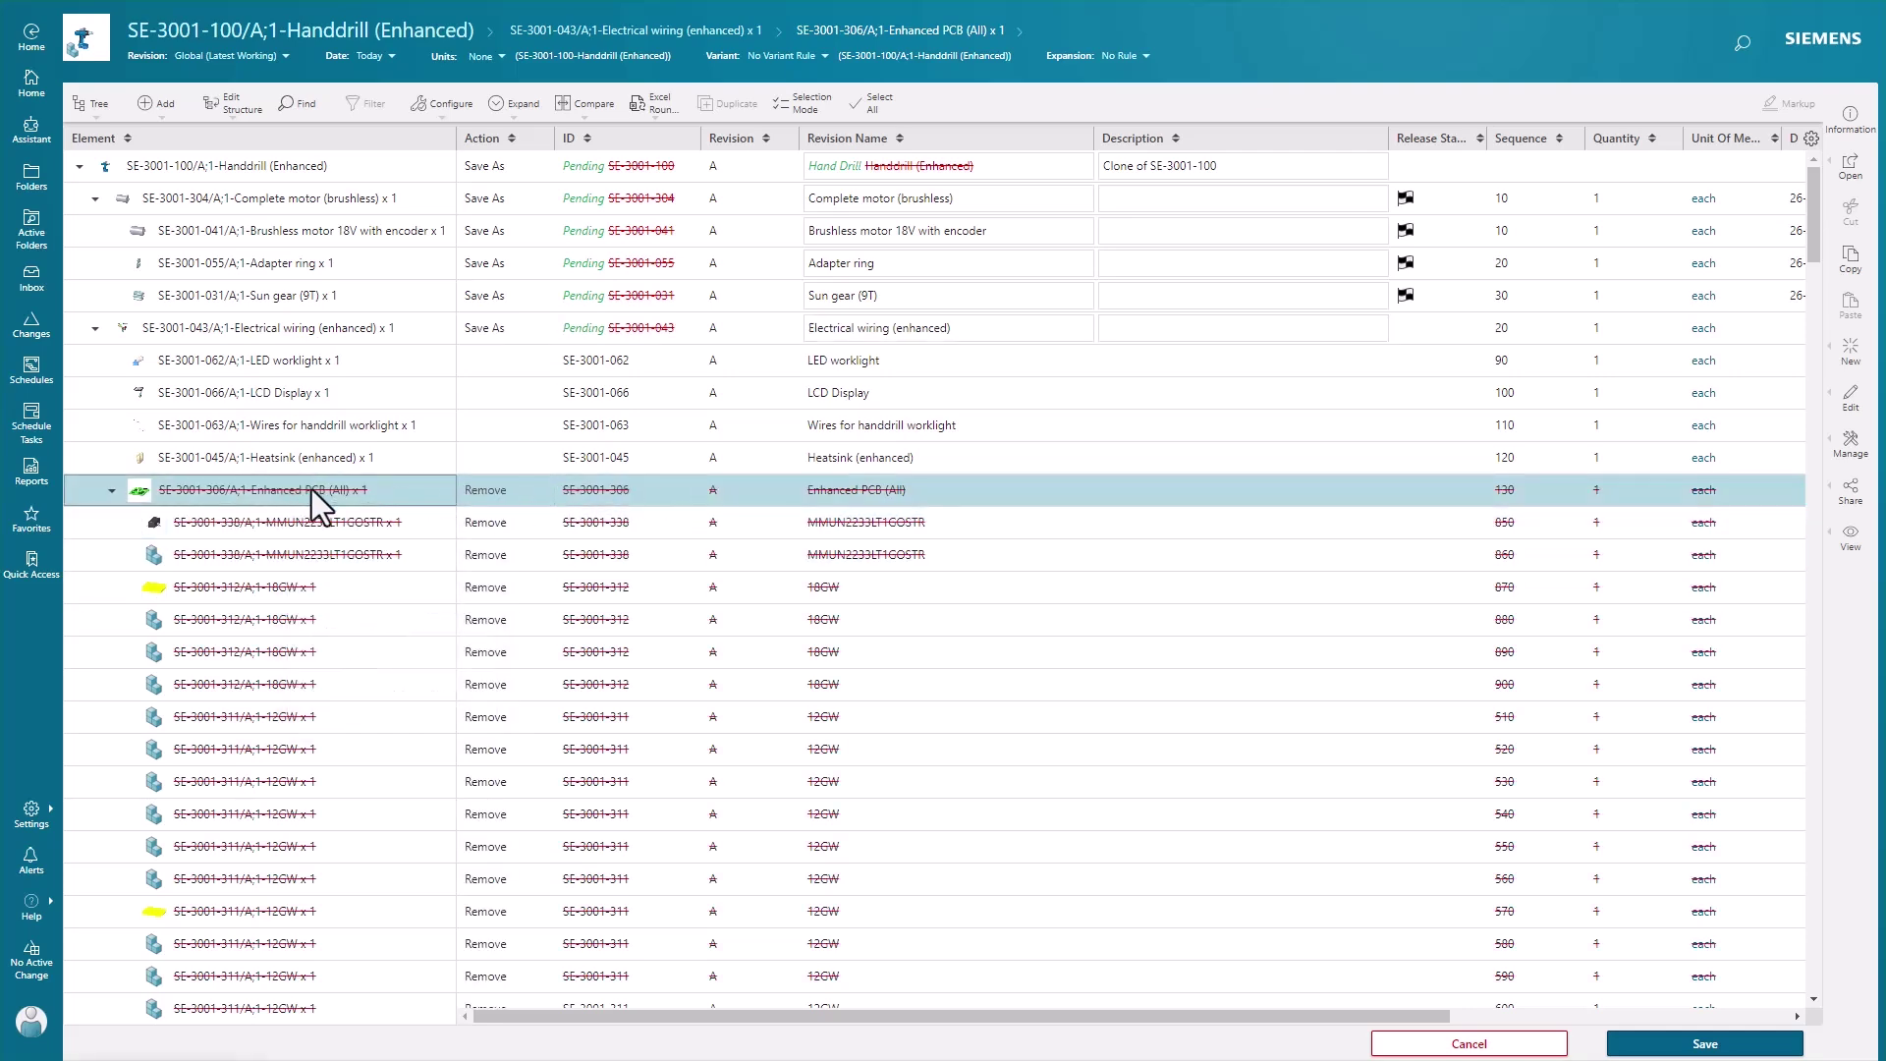
click(110, 490)
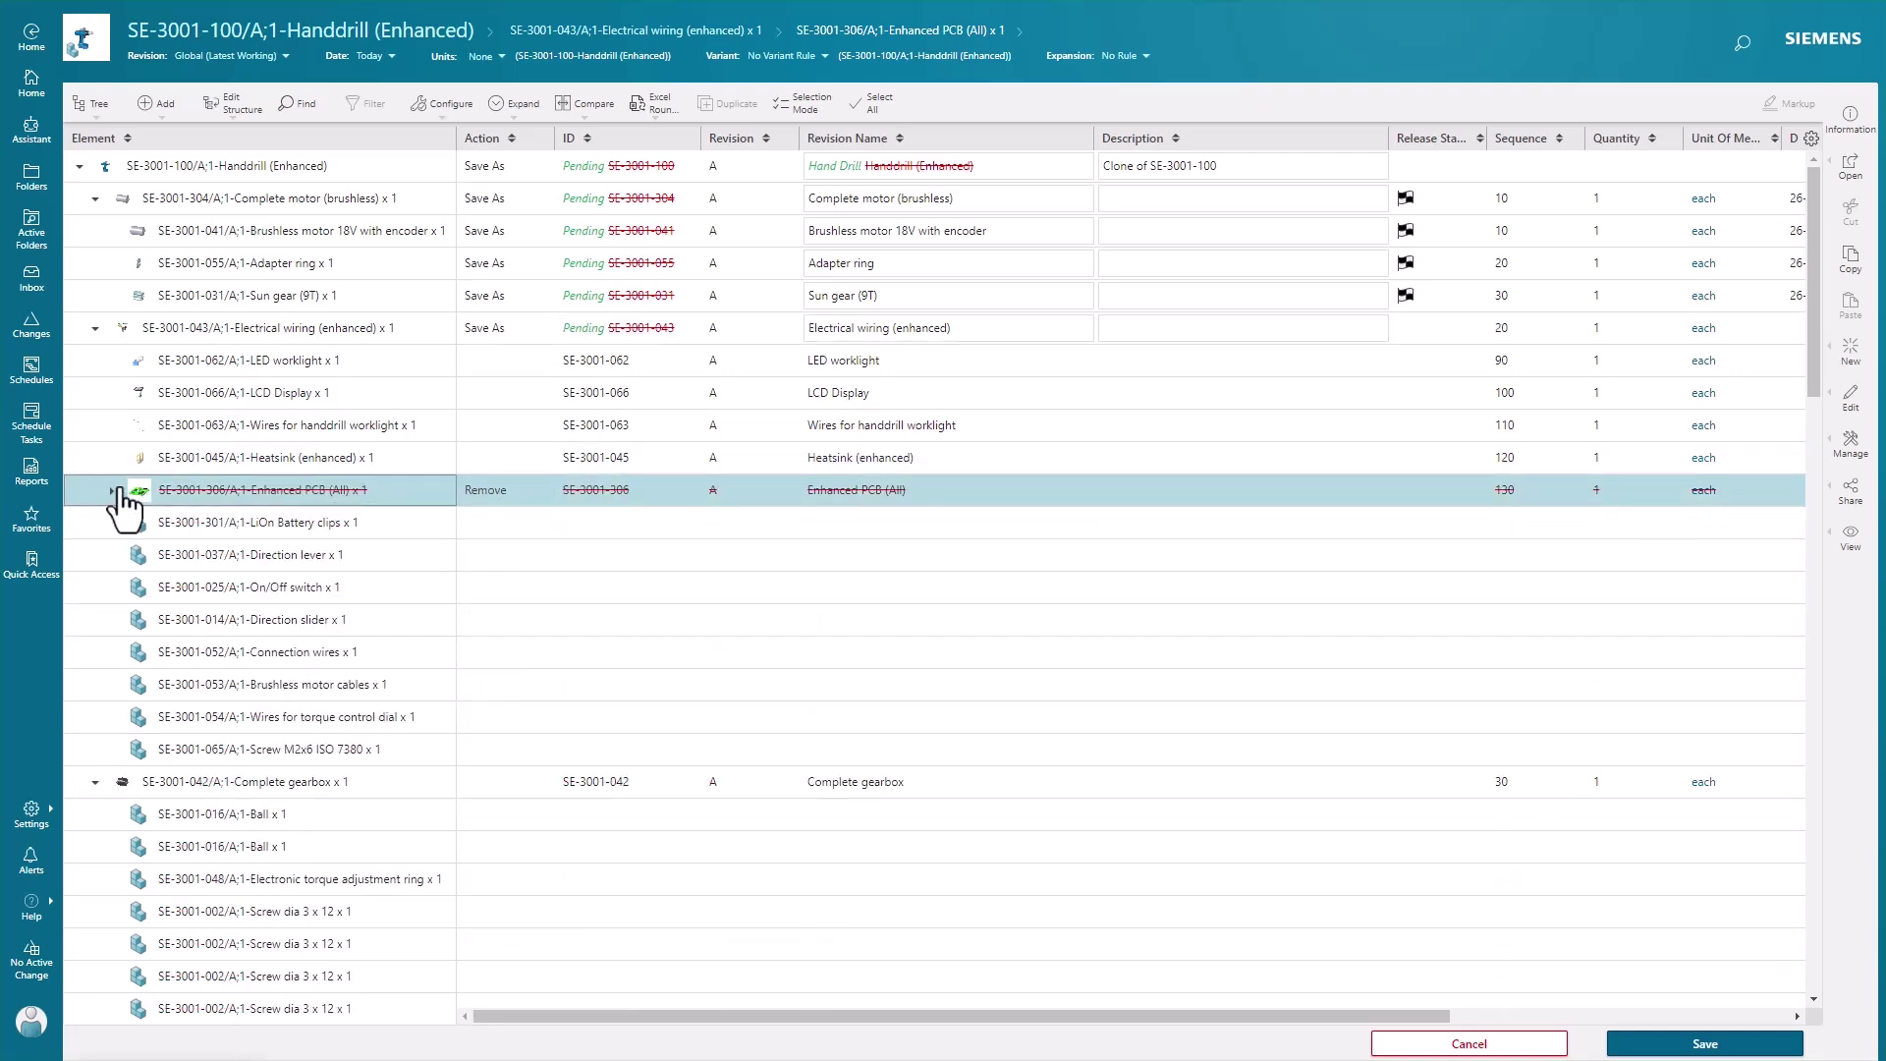
click(292, 514)
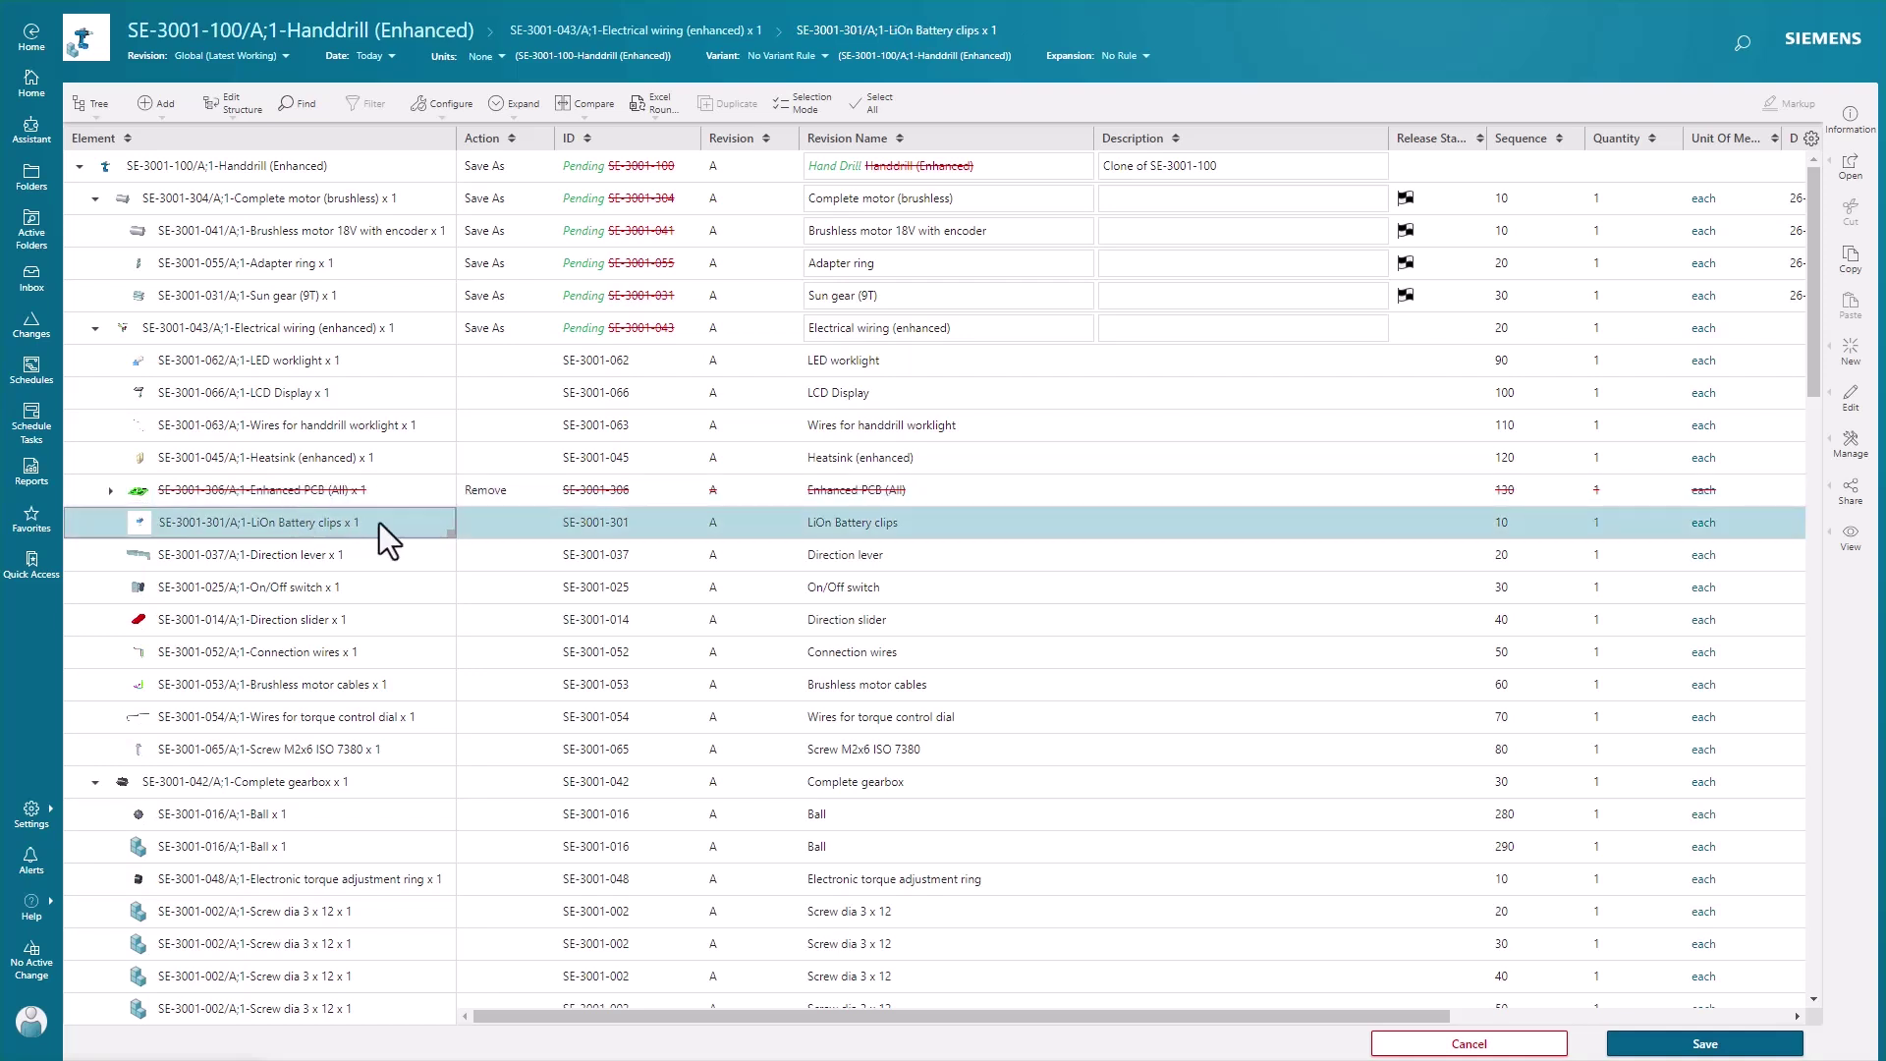
Step: Replace LiOn Battery clips with the existing Lithium Ion Battery Clips SE-3001-302, found by searching 'Lithium'
right_click(380, 522)
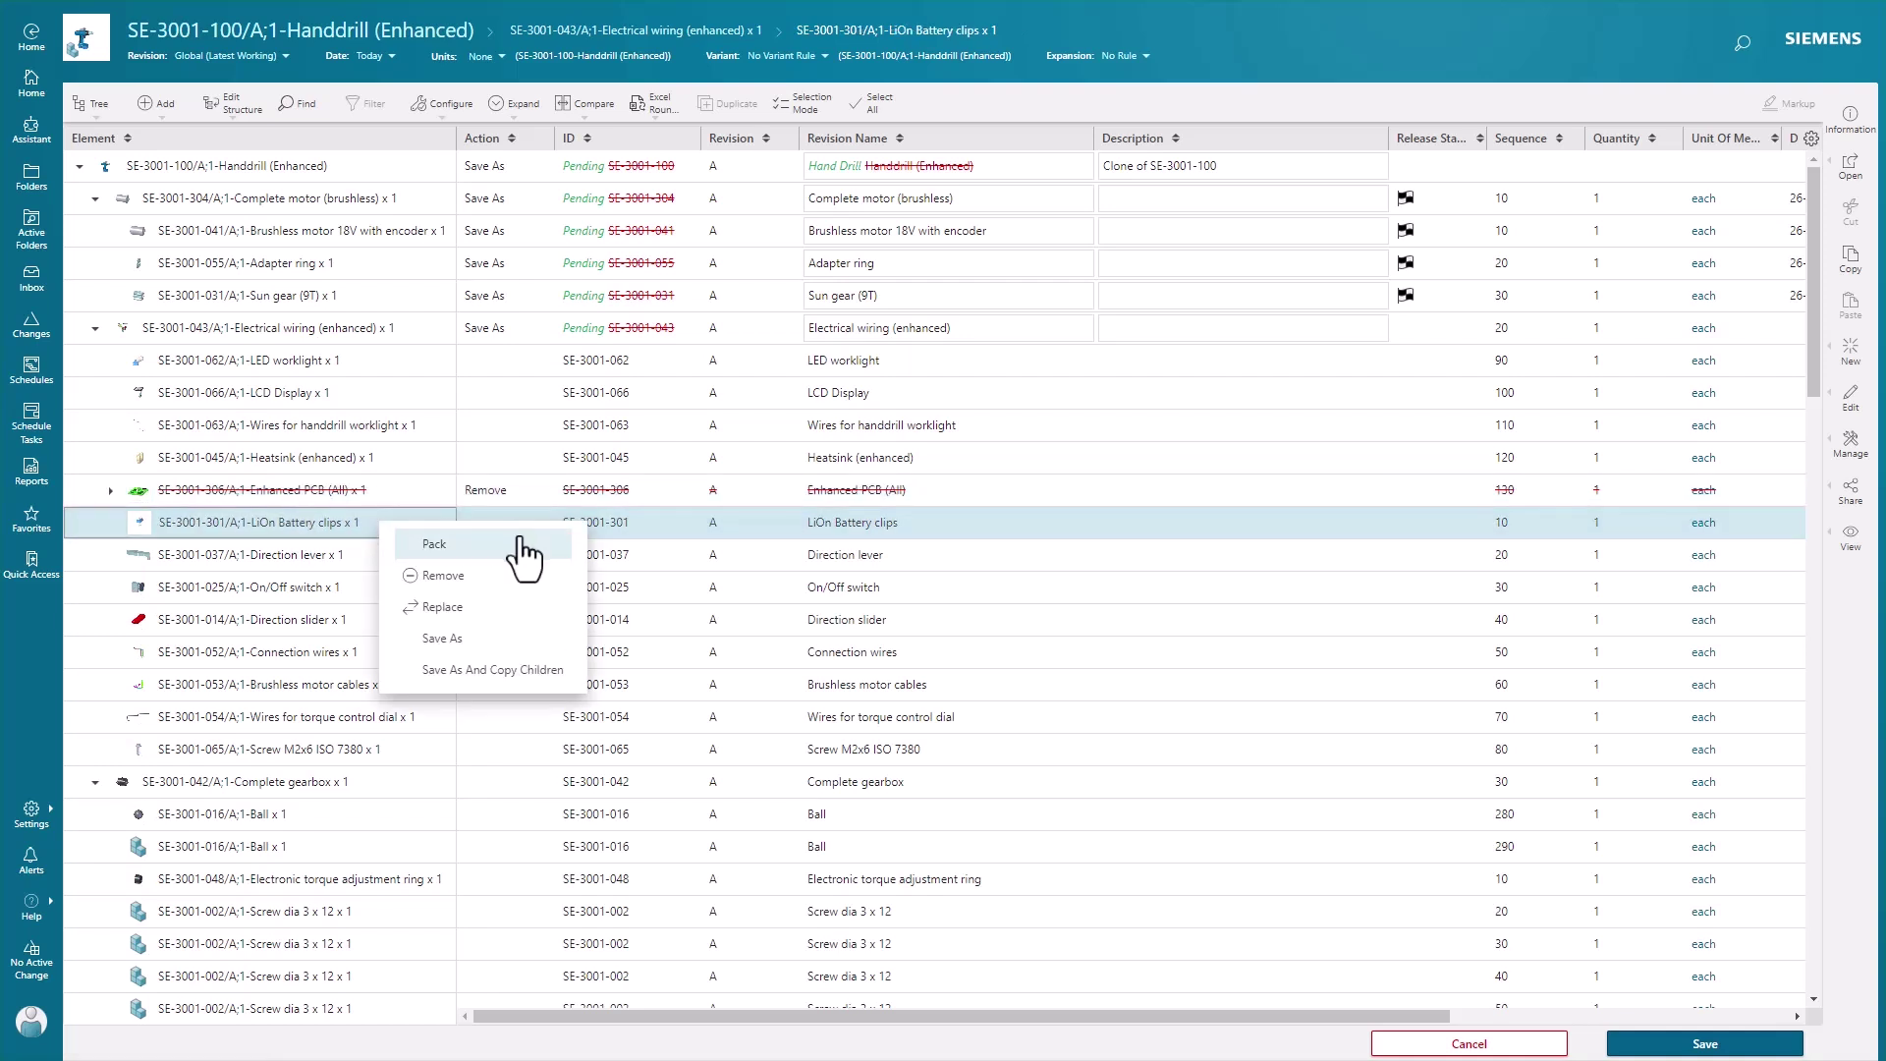
click(441, 607)
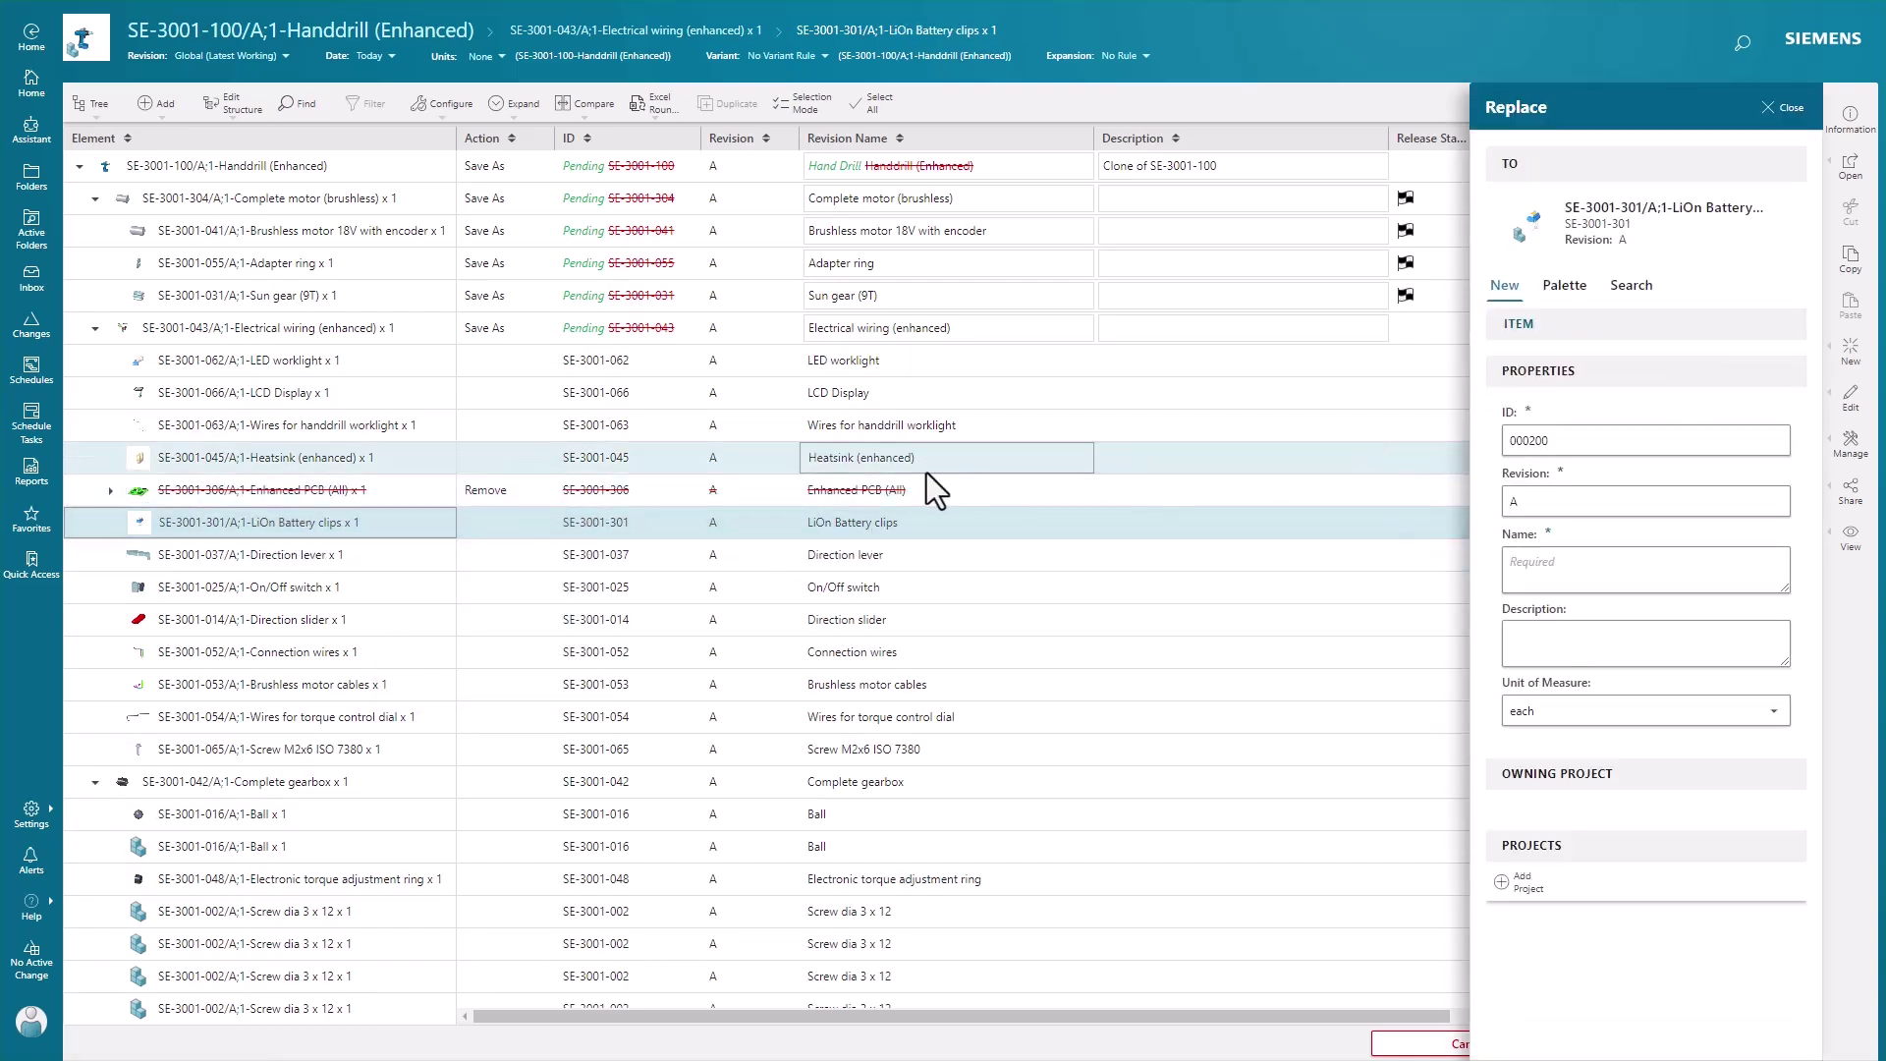
click(1529, 497)
text(A)
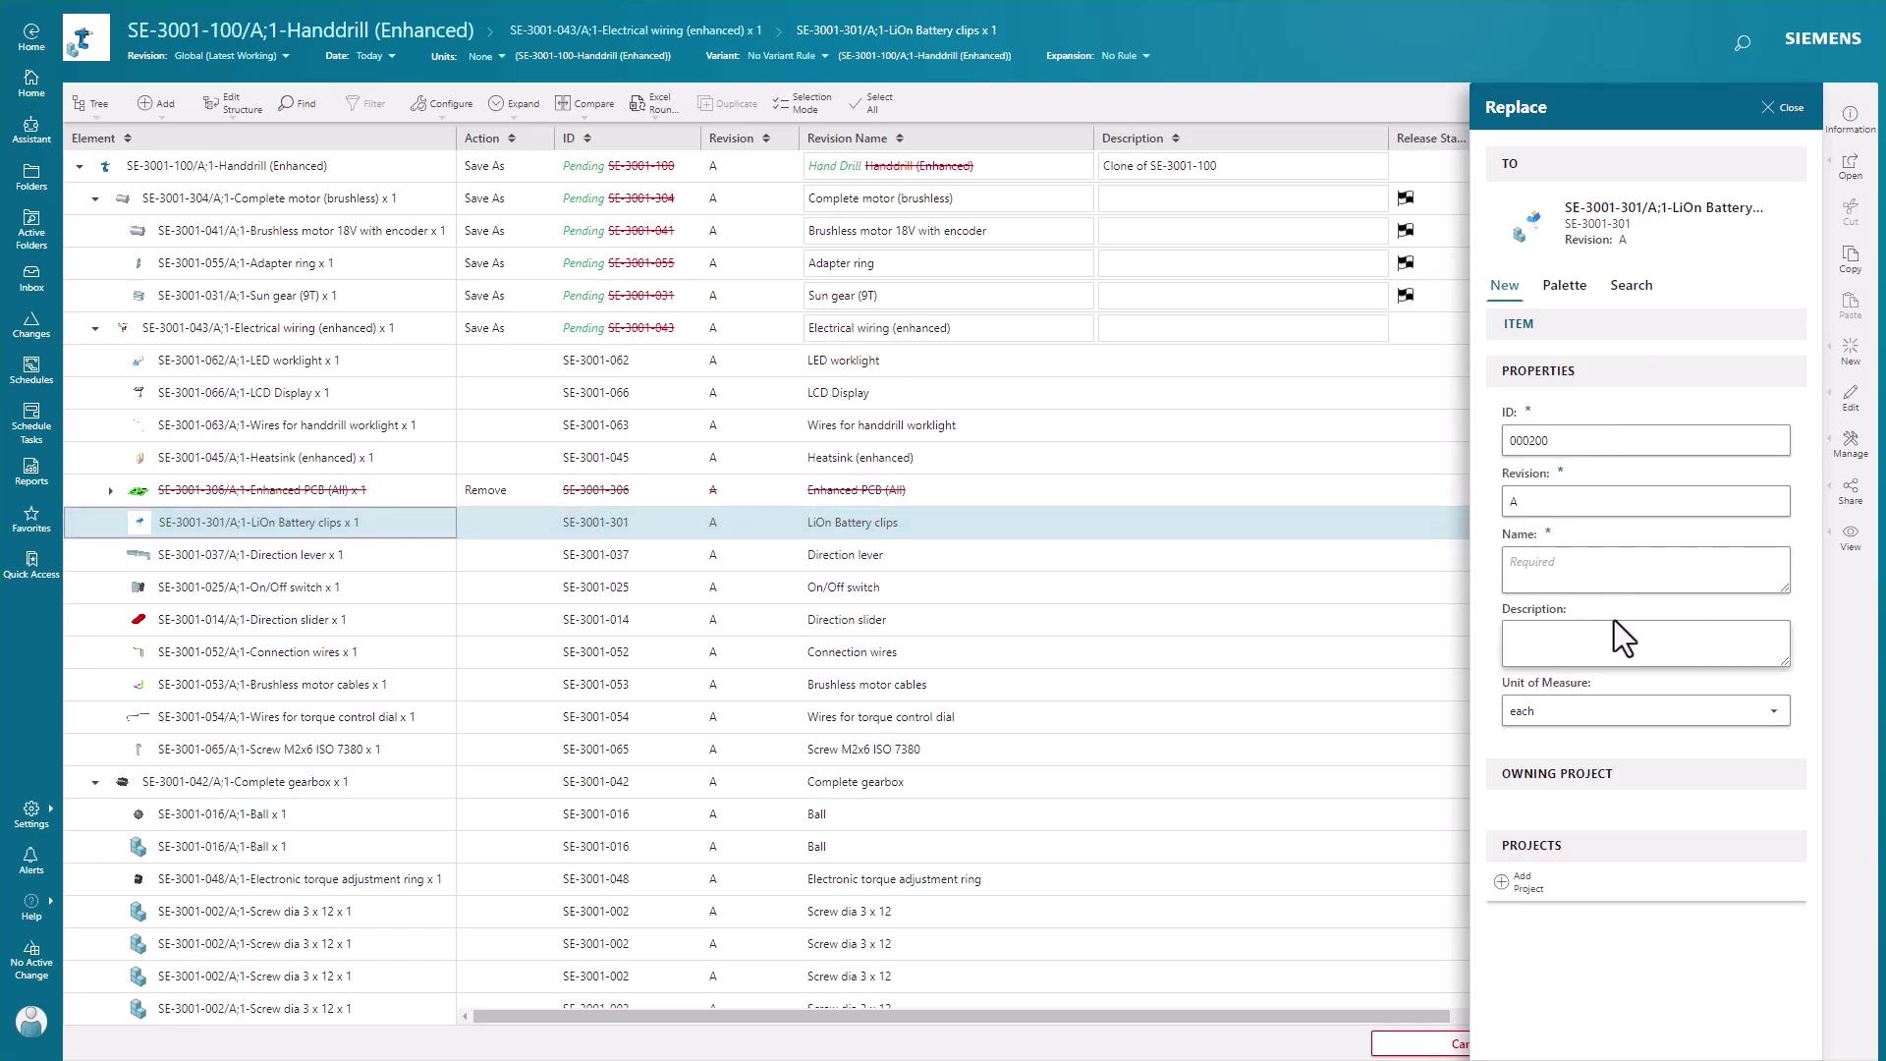
click(1633, 287)
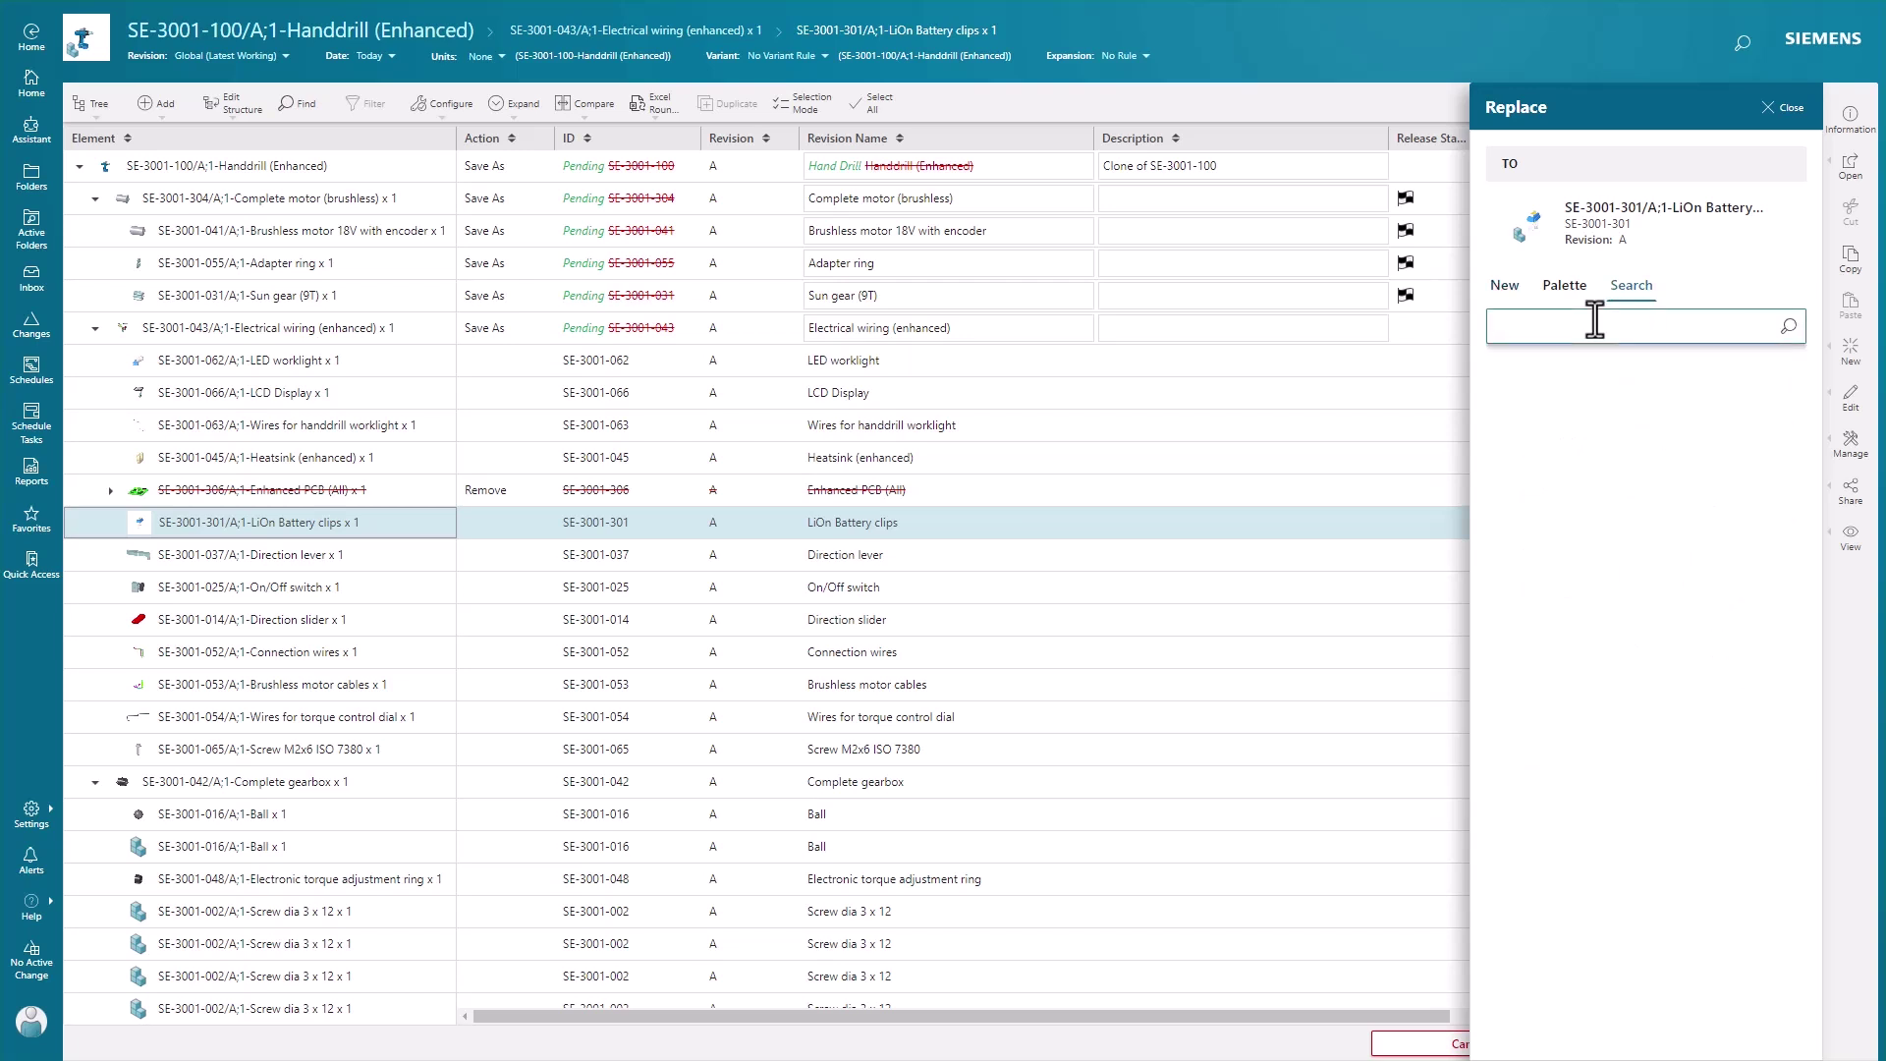
text(Lithium)
key(Return)
click(1582, 430)
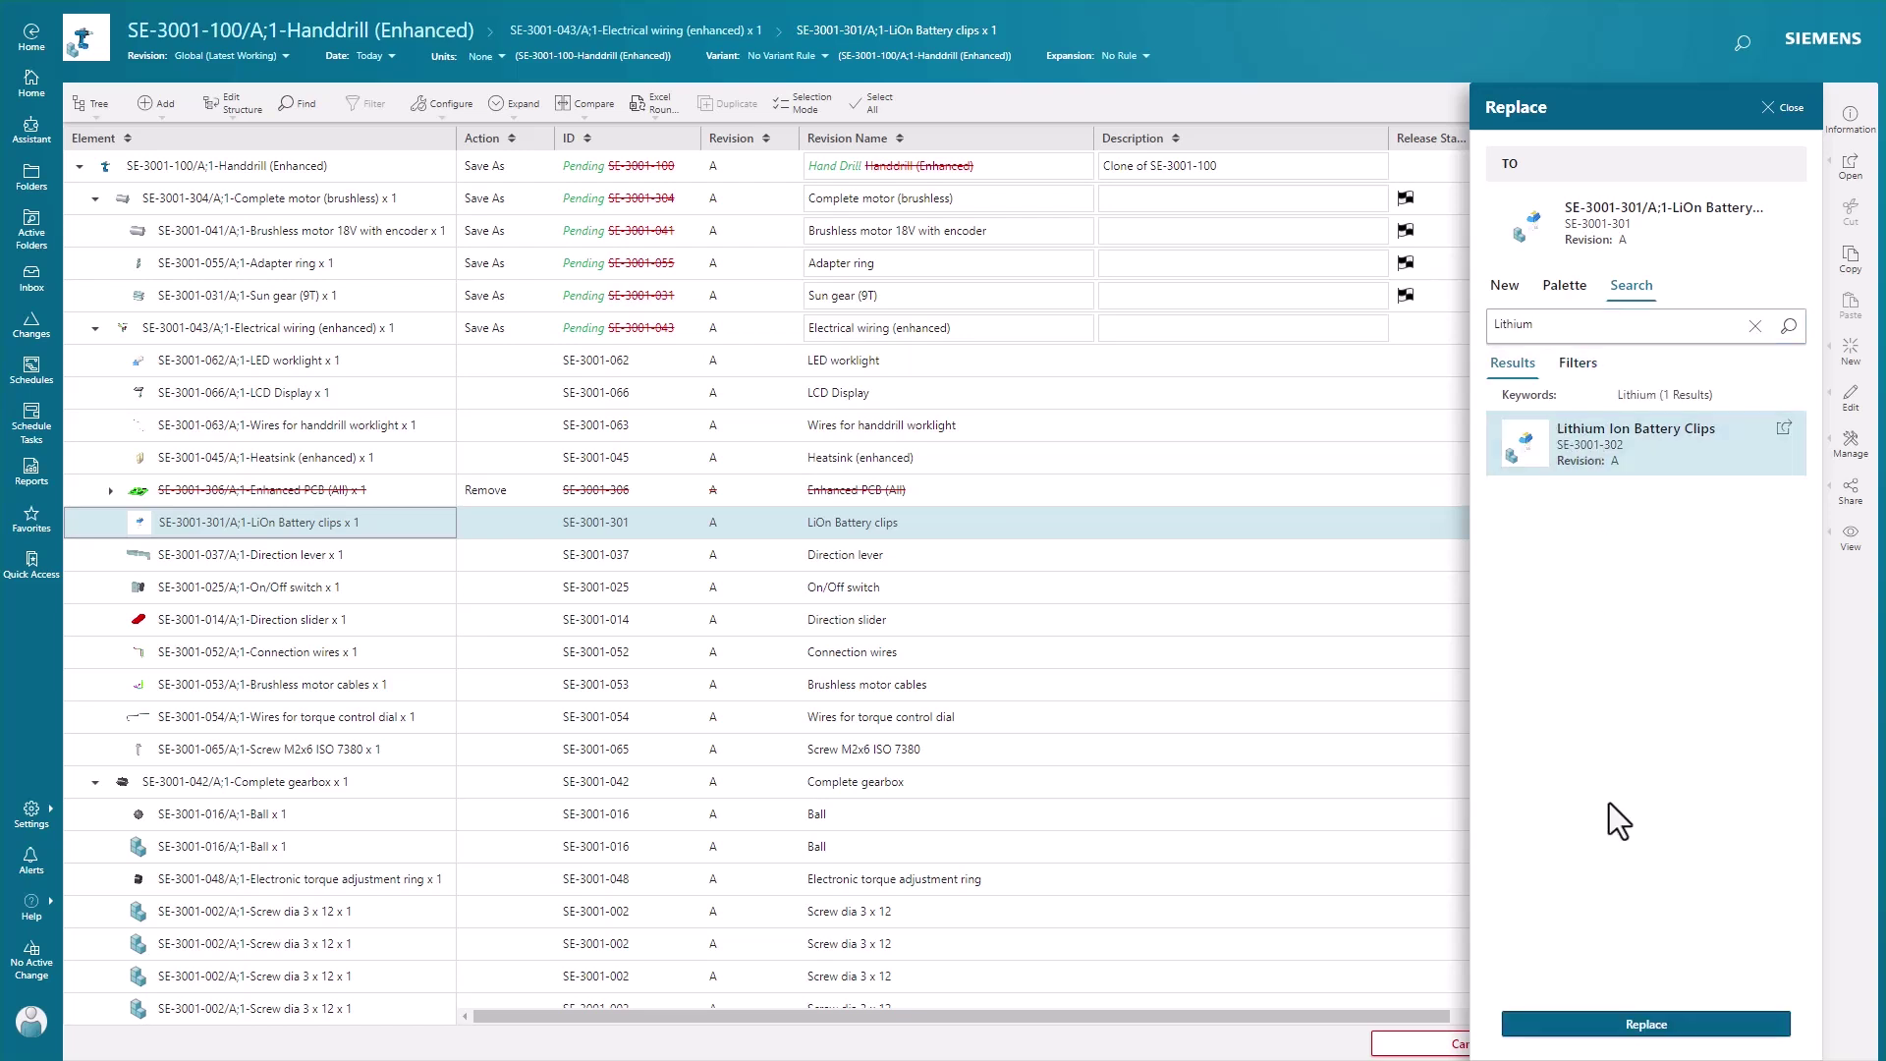
click(1616, 1036)
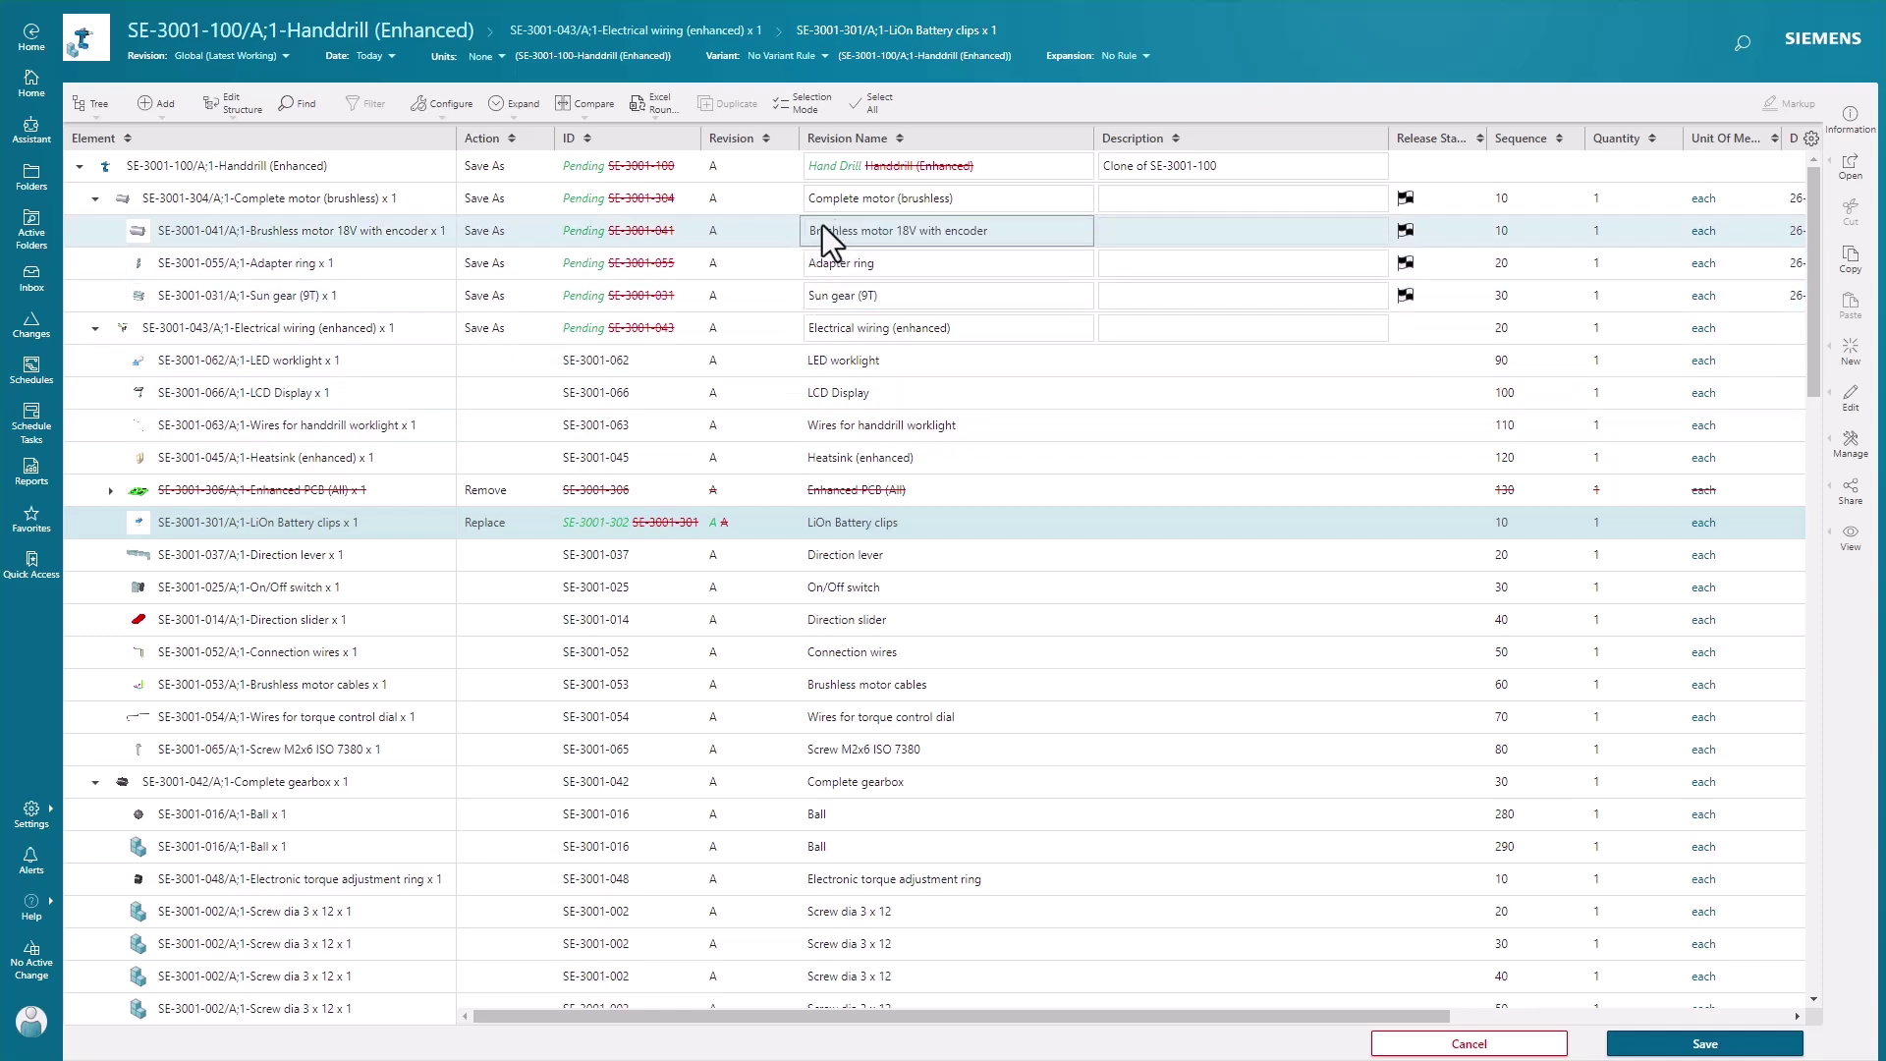
click(881, 104)
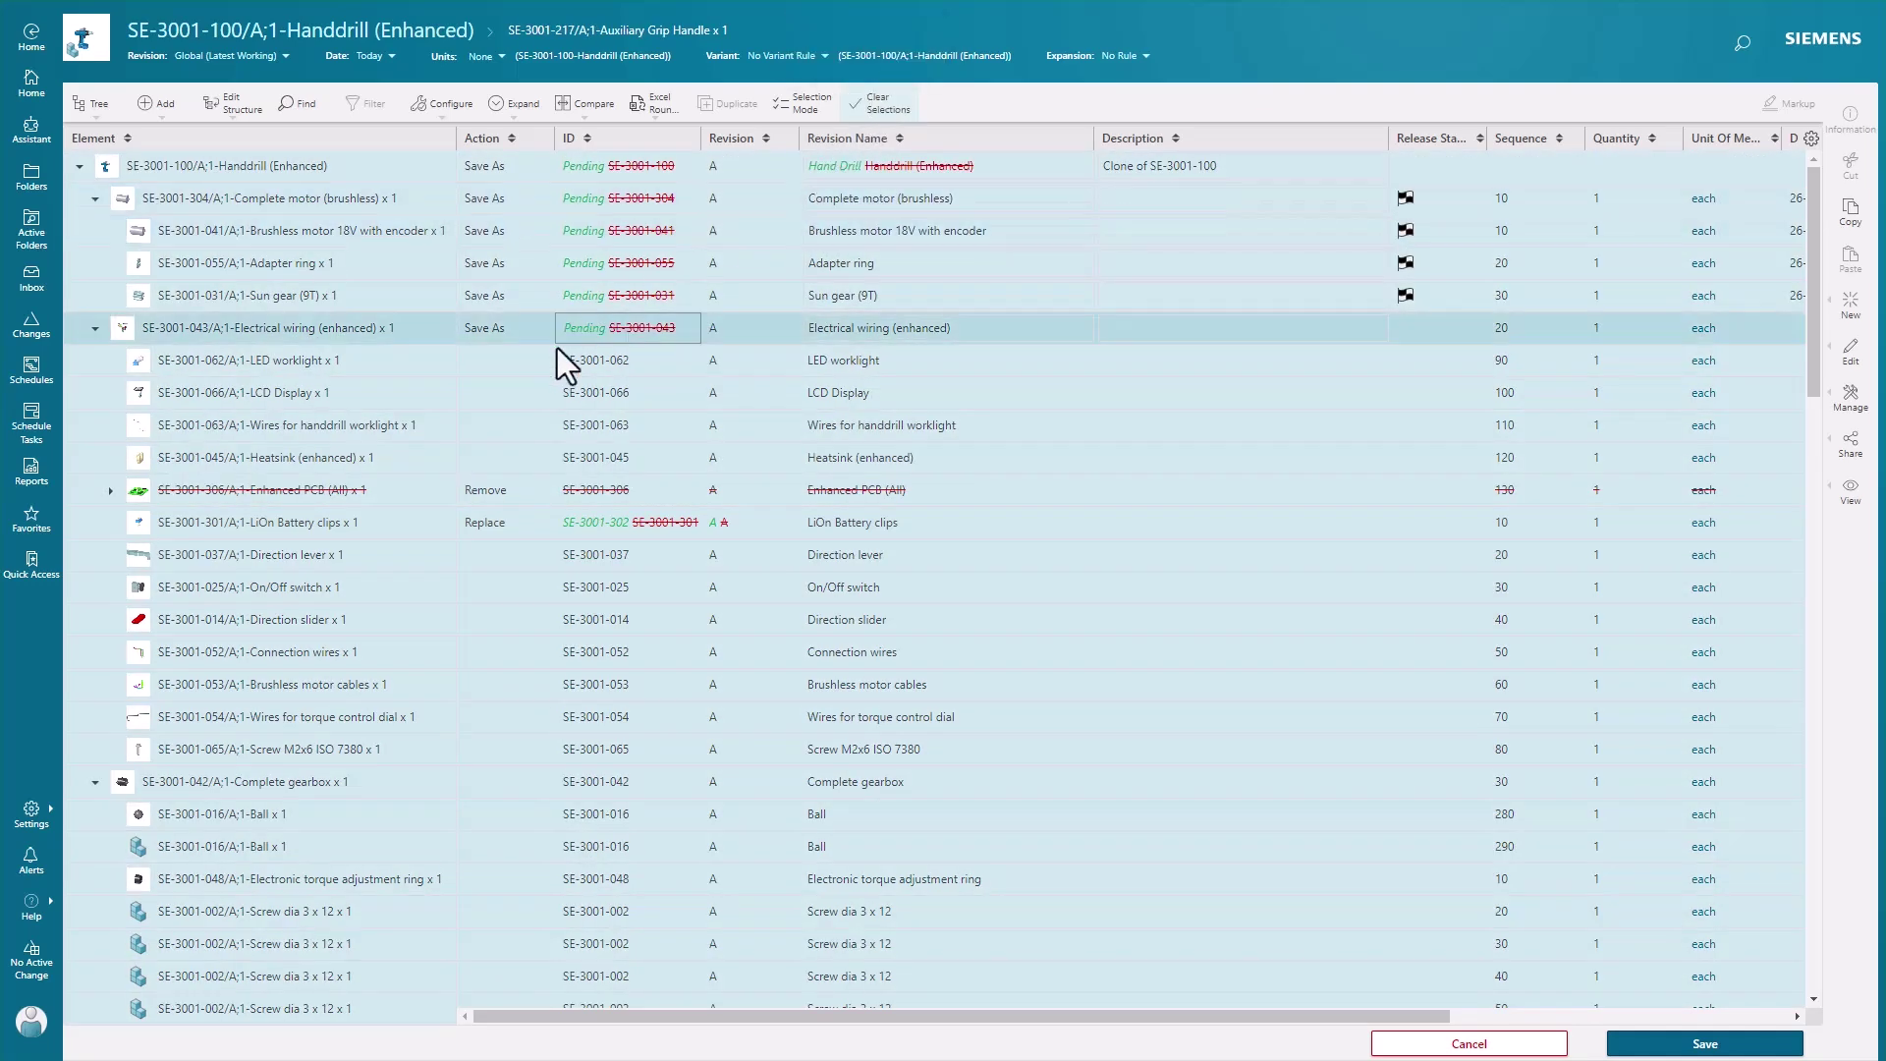
right_click(505, 365)
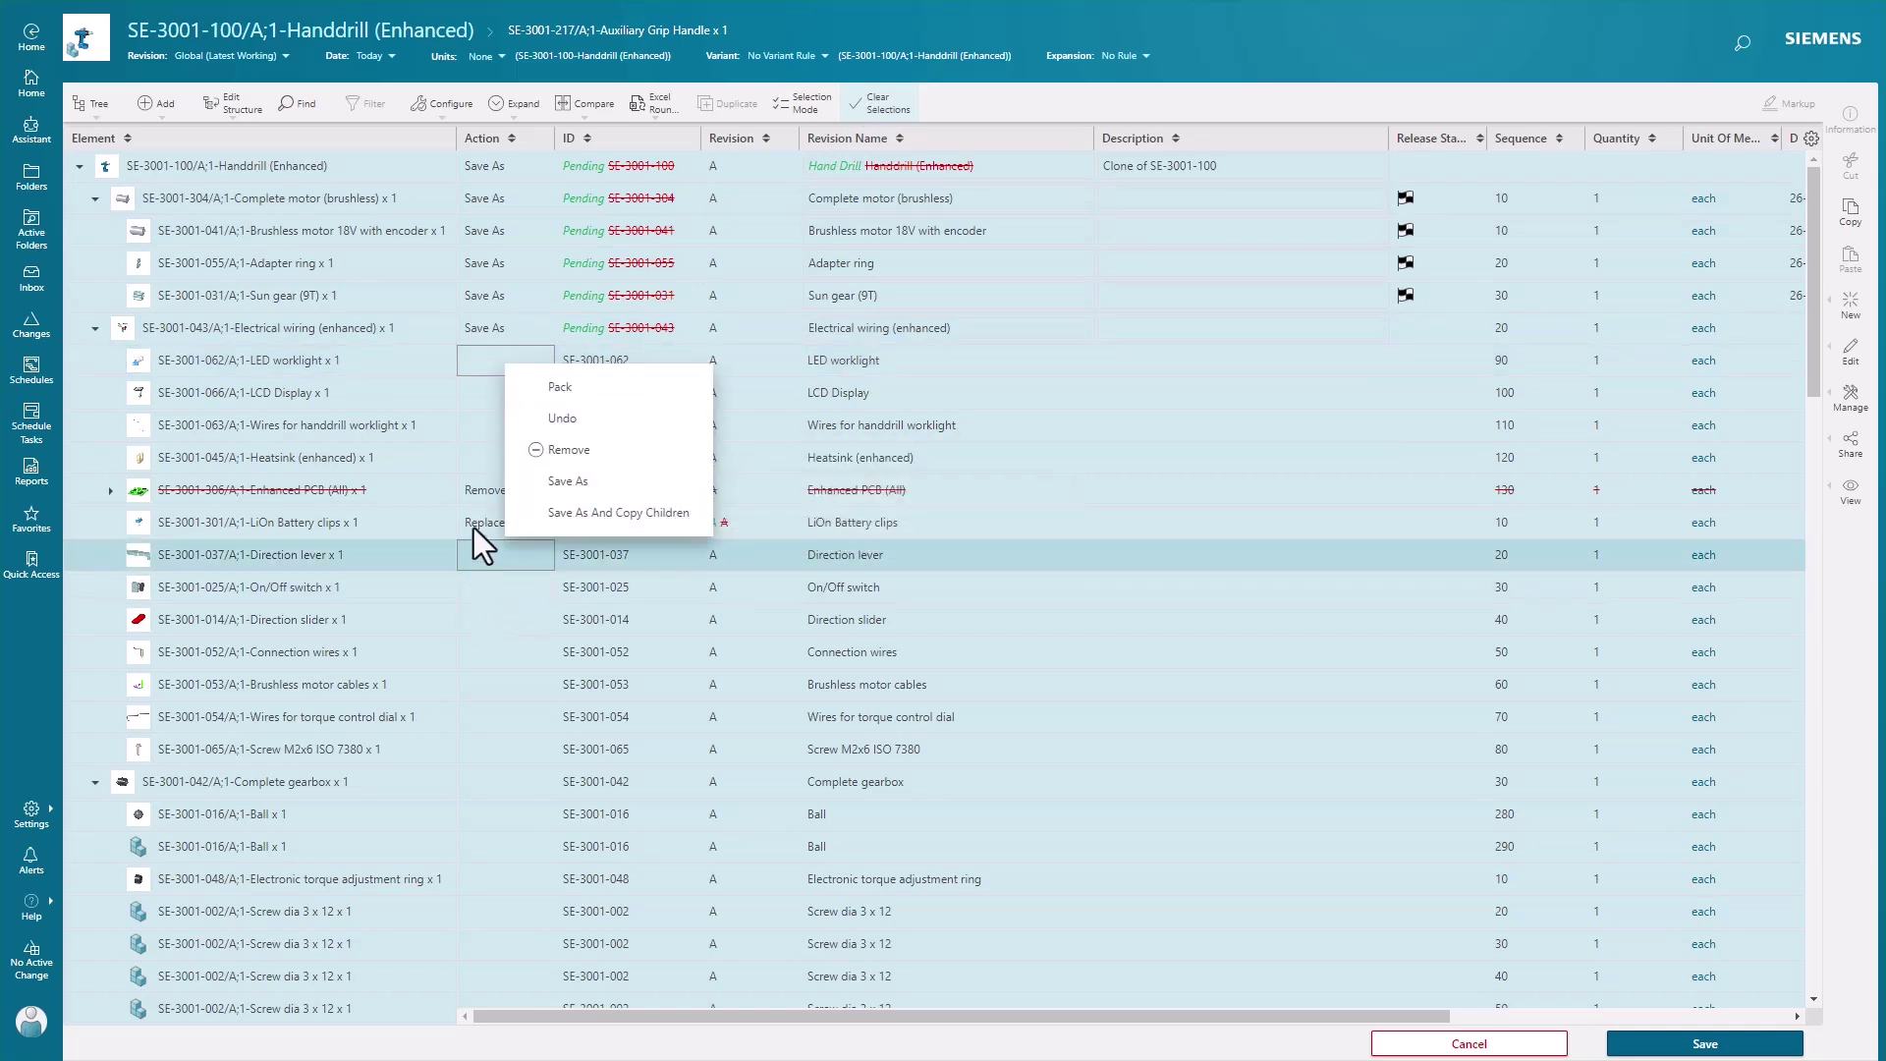
click(457, 603)
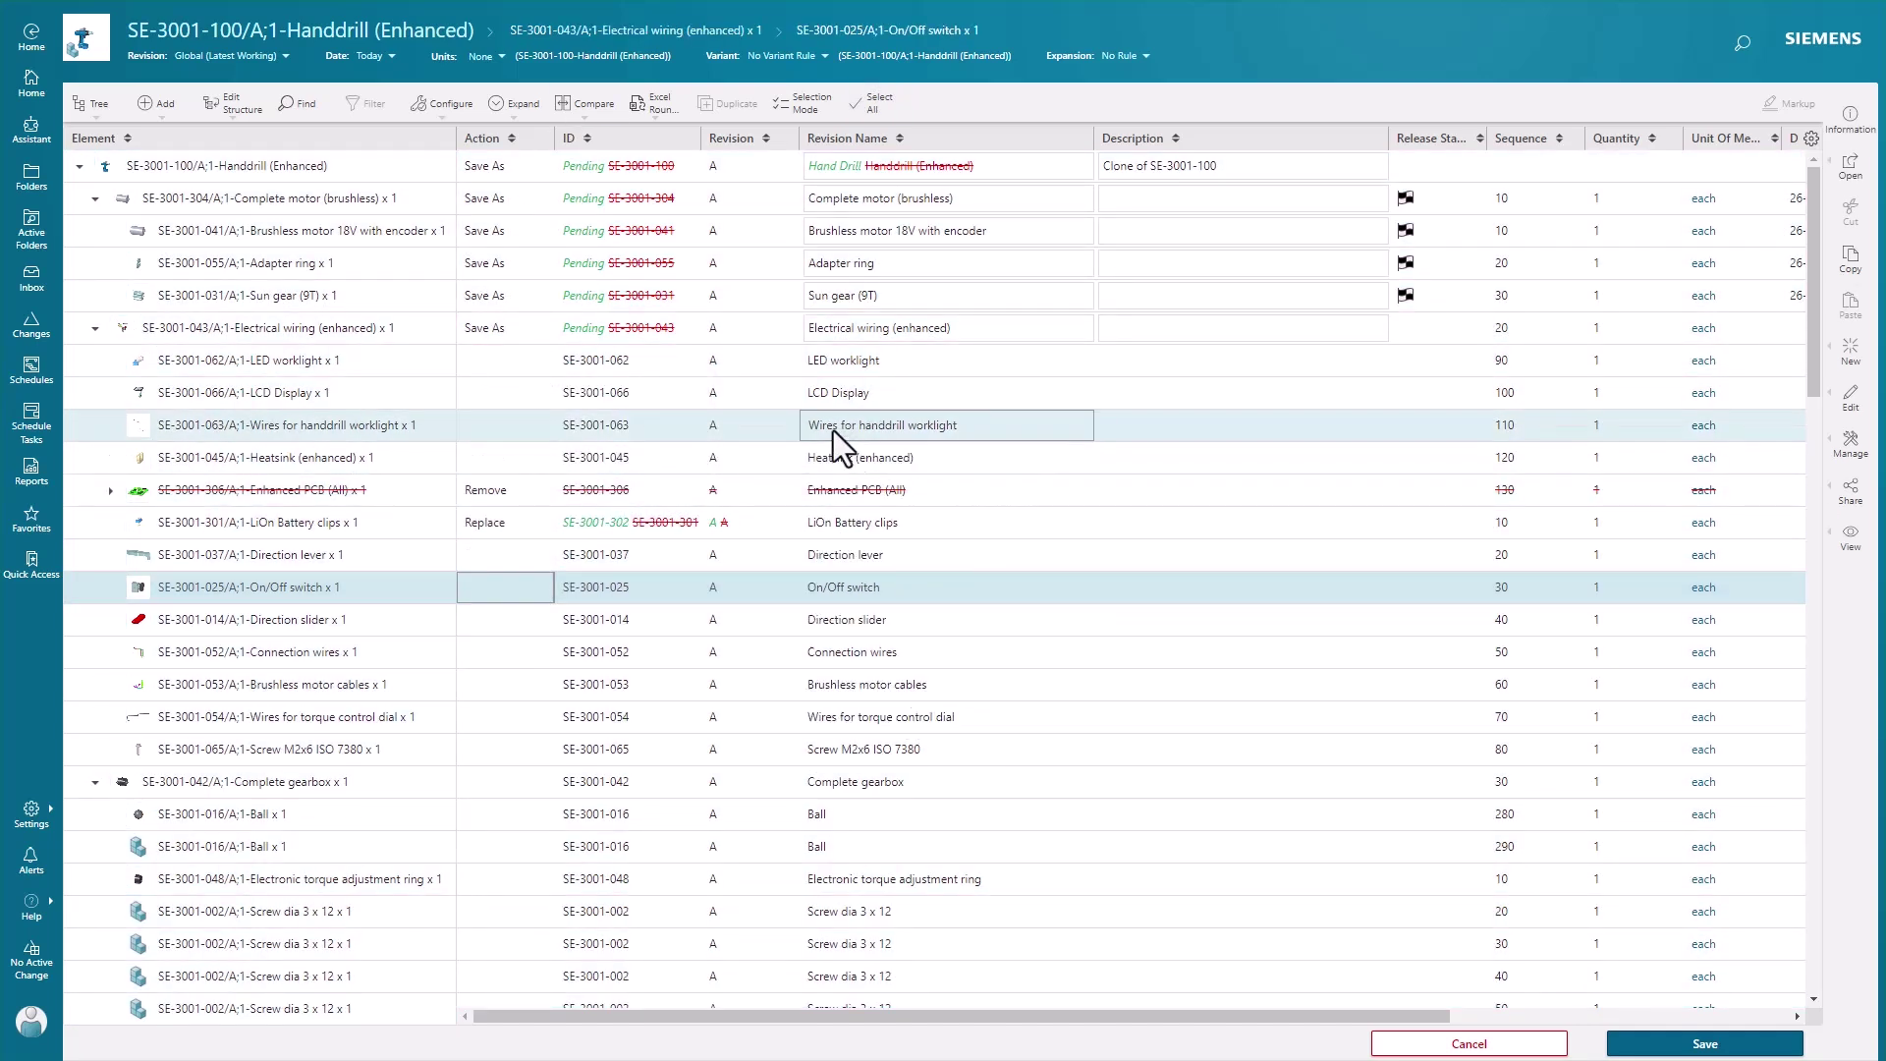
click(1721, 1045)
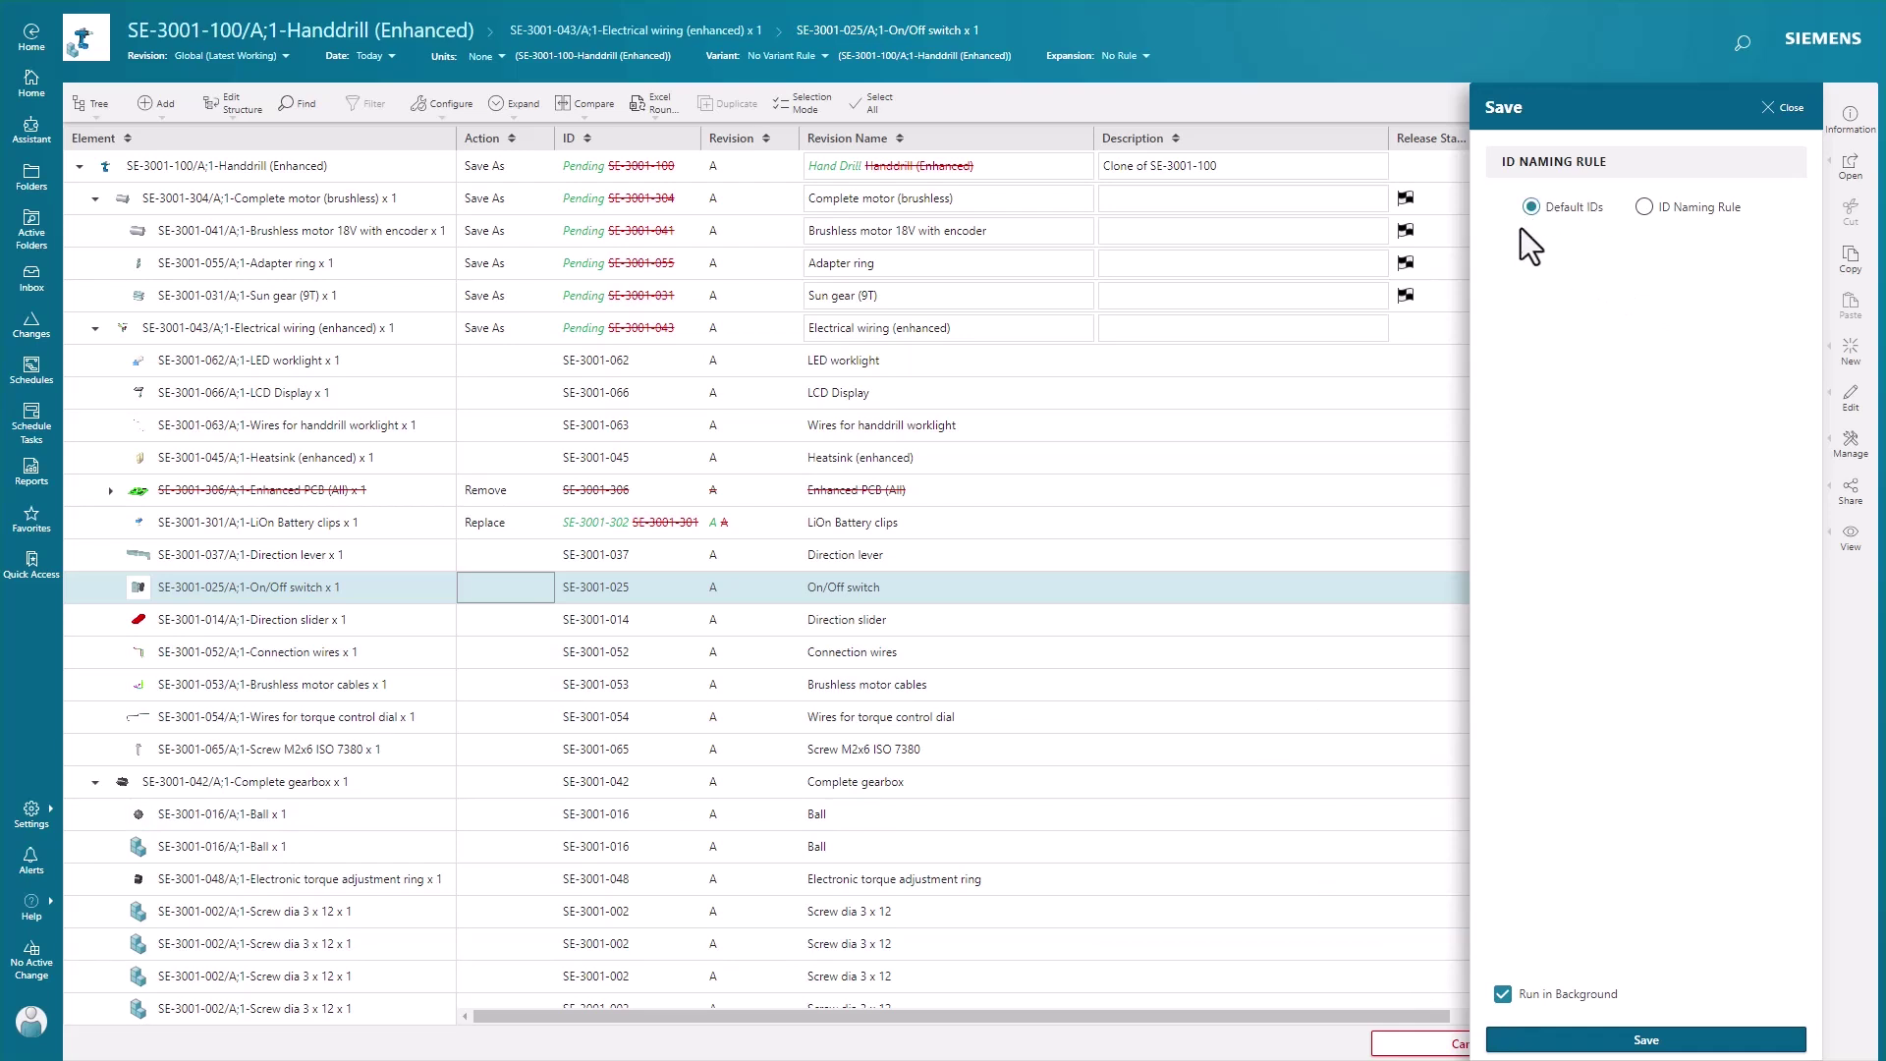
Step: Use an ID Naming Rule with prefix 'Beginning-' and suffix '-End'
click(1642, 212)
click(1603, 283)
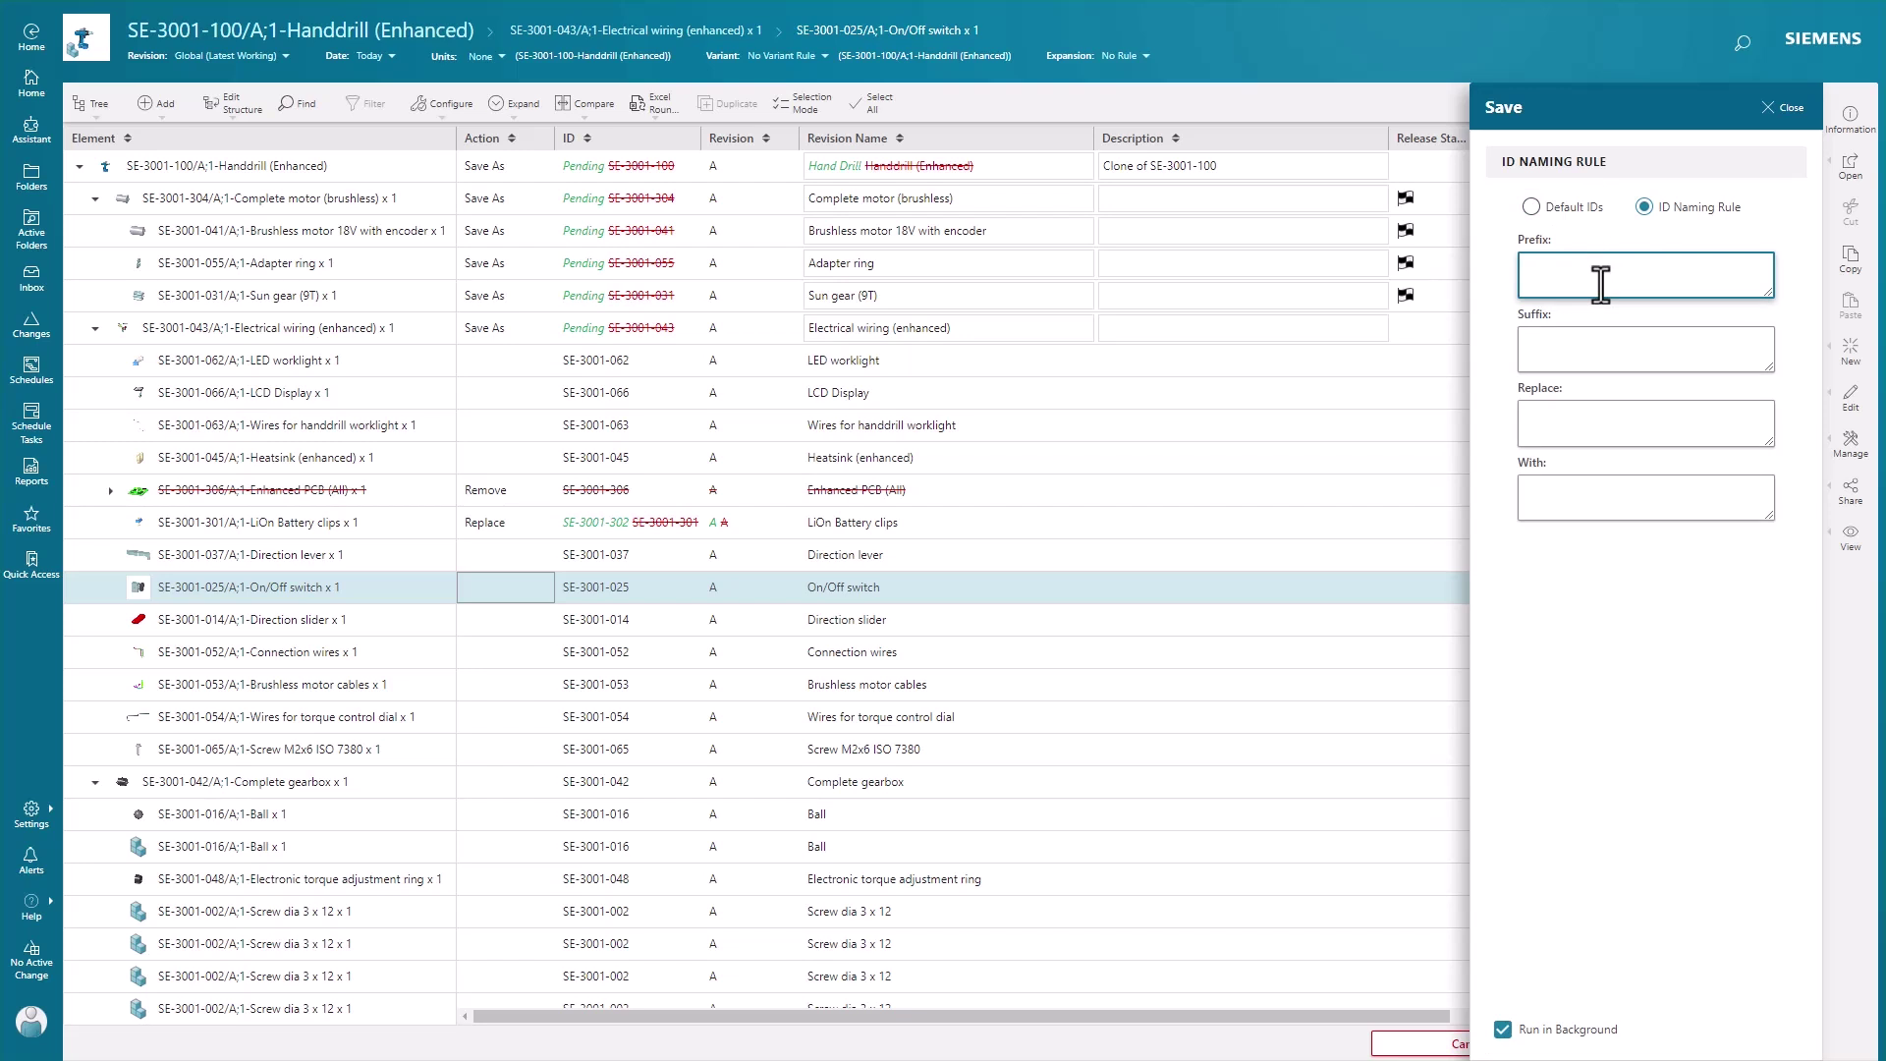
text(Beginning-)
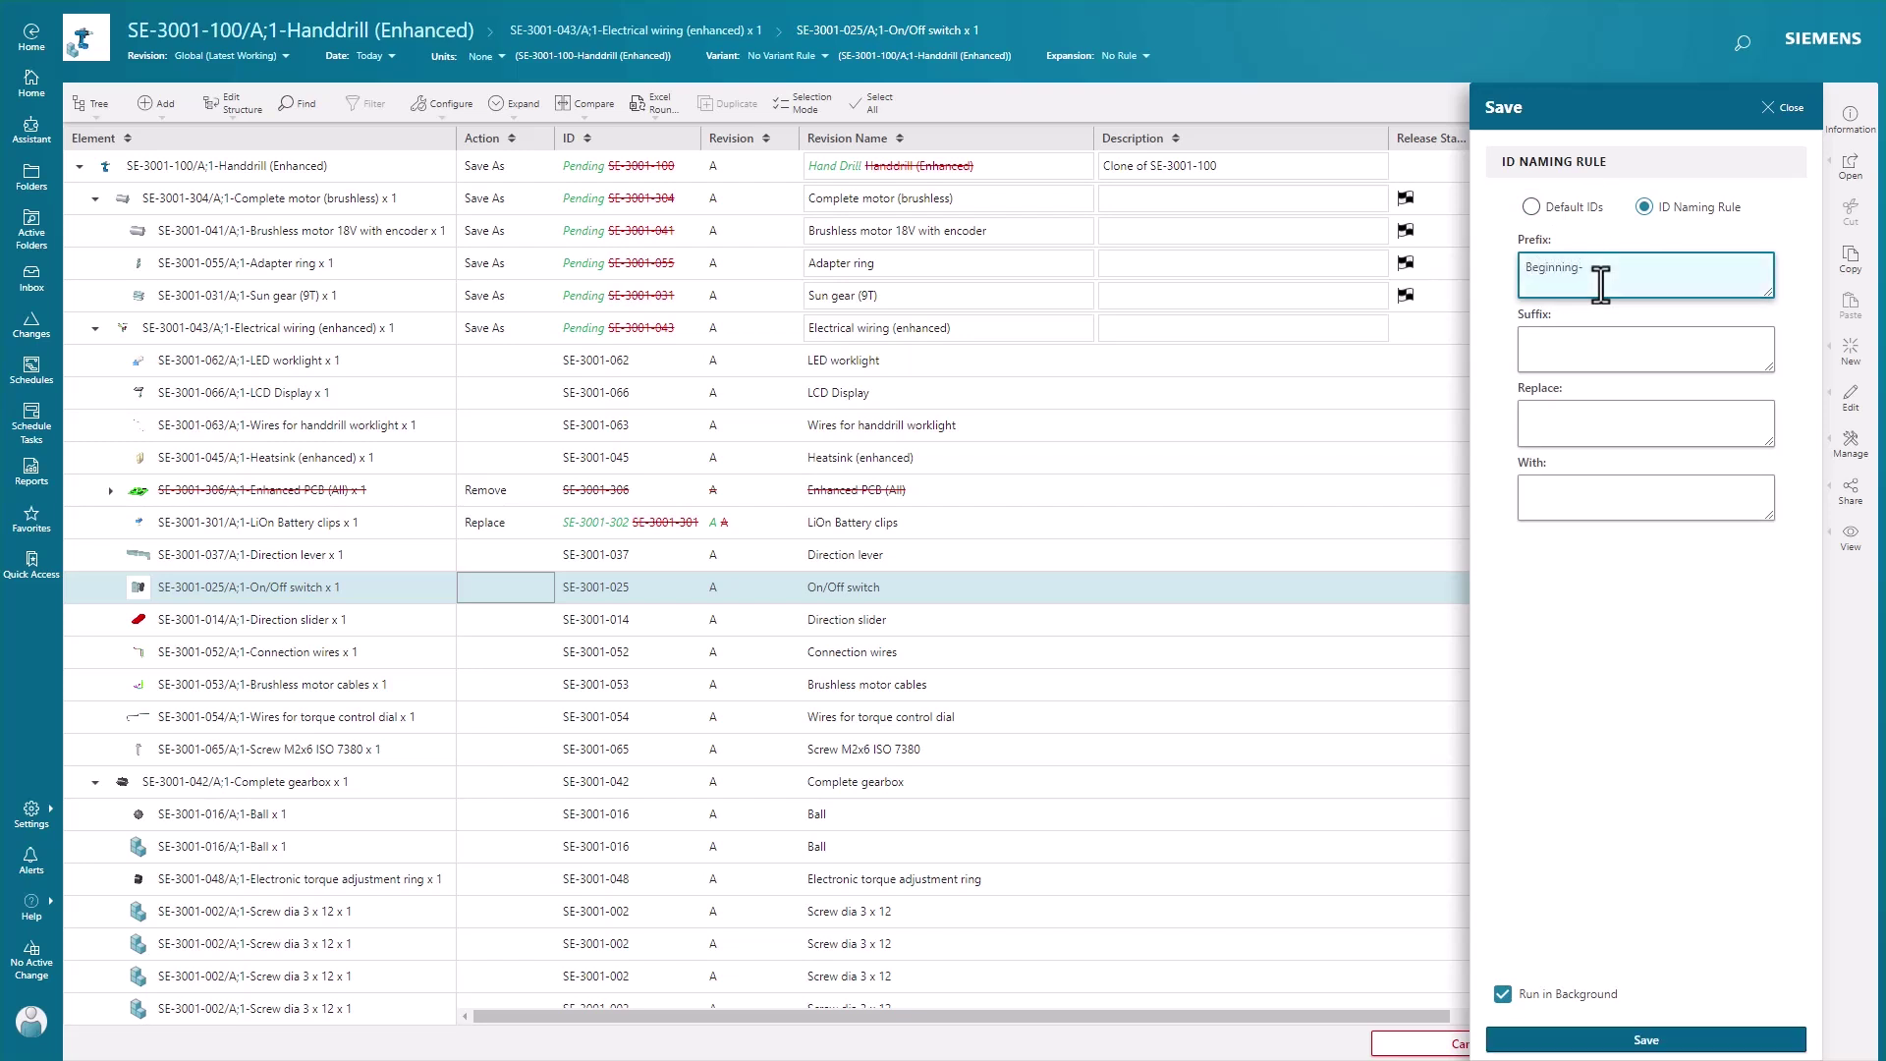
key(Tab)
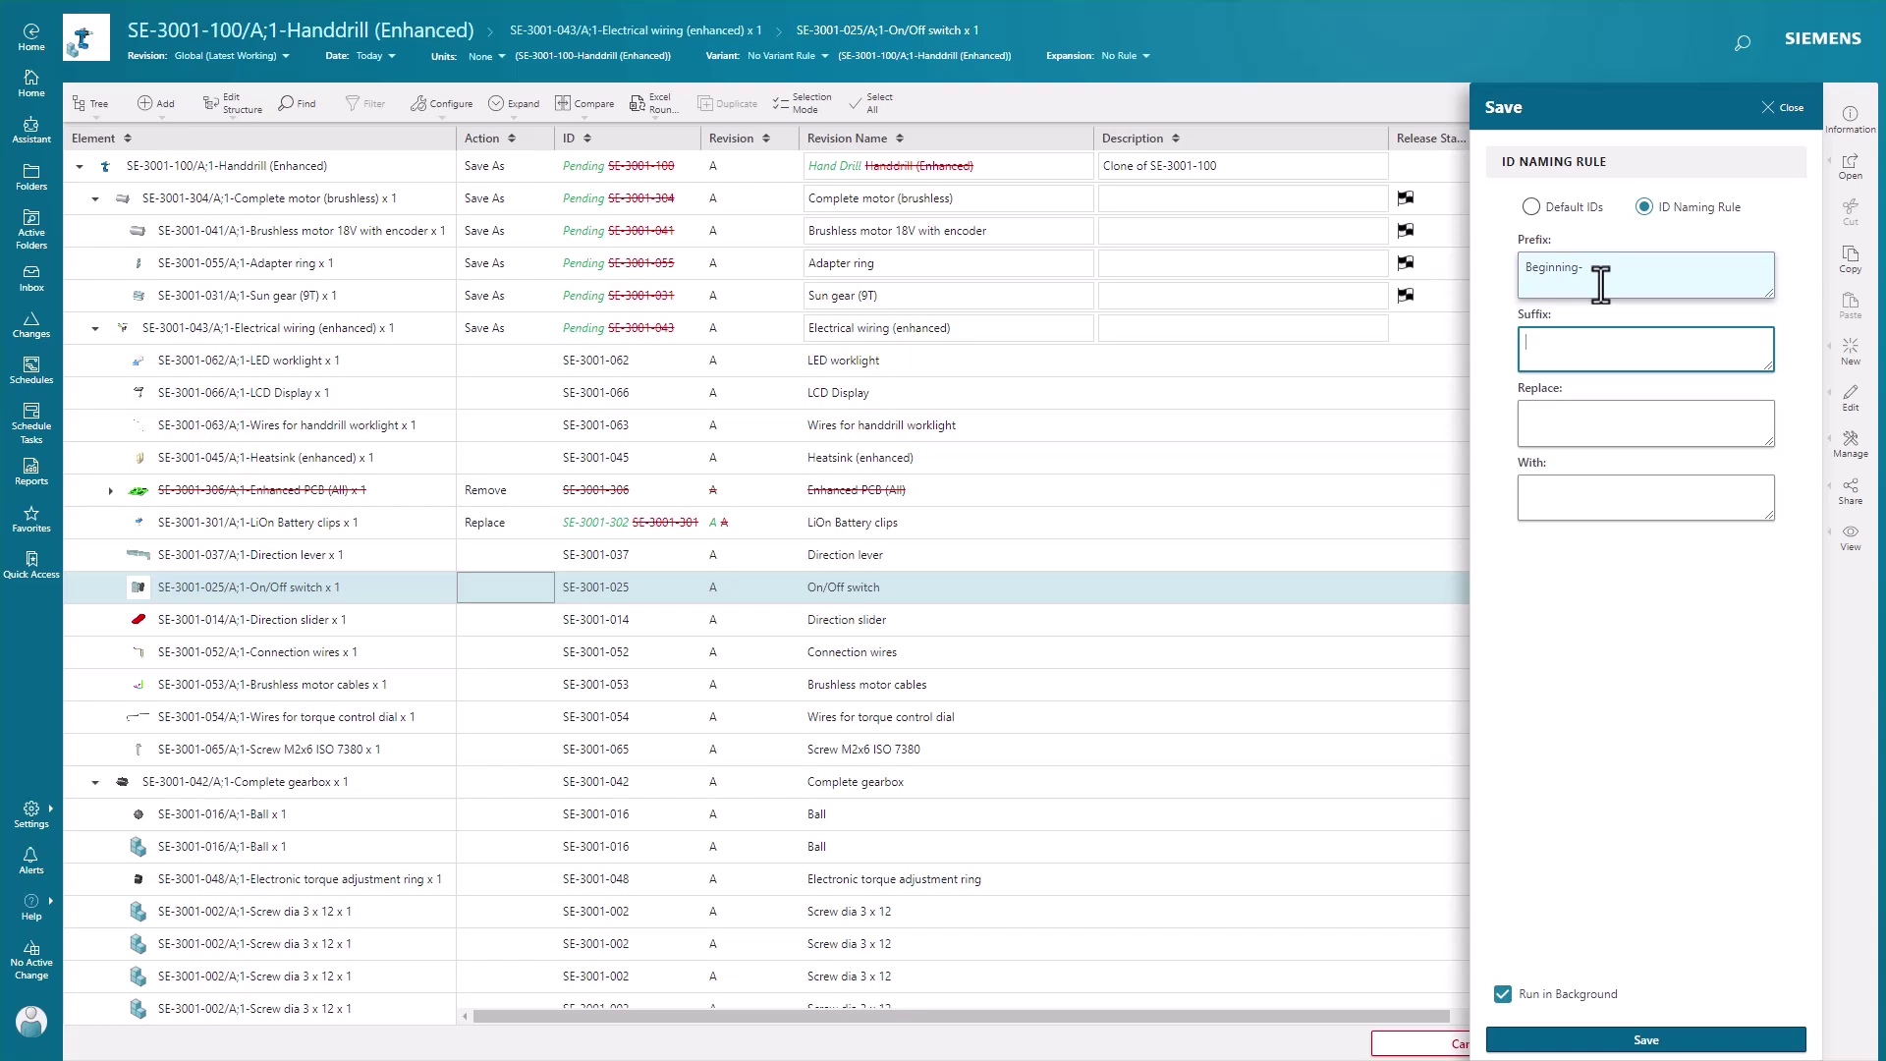
text(-End)
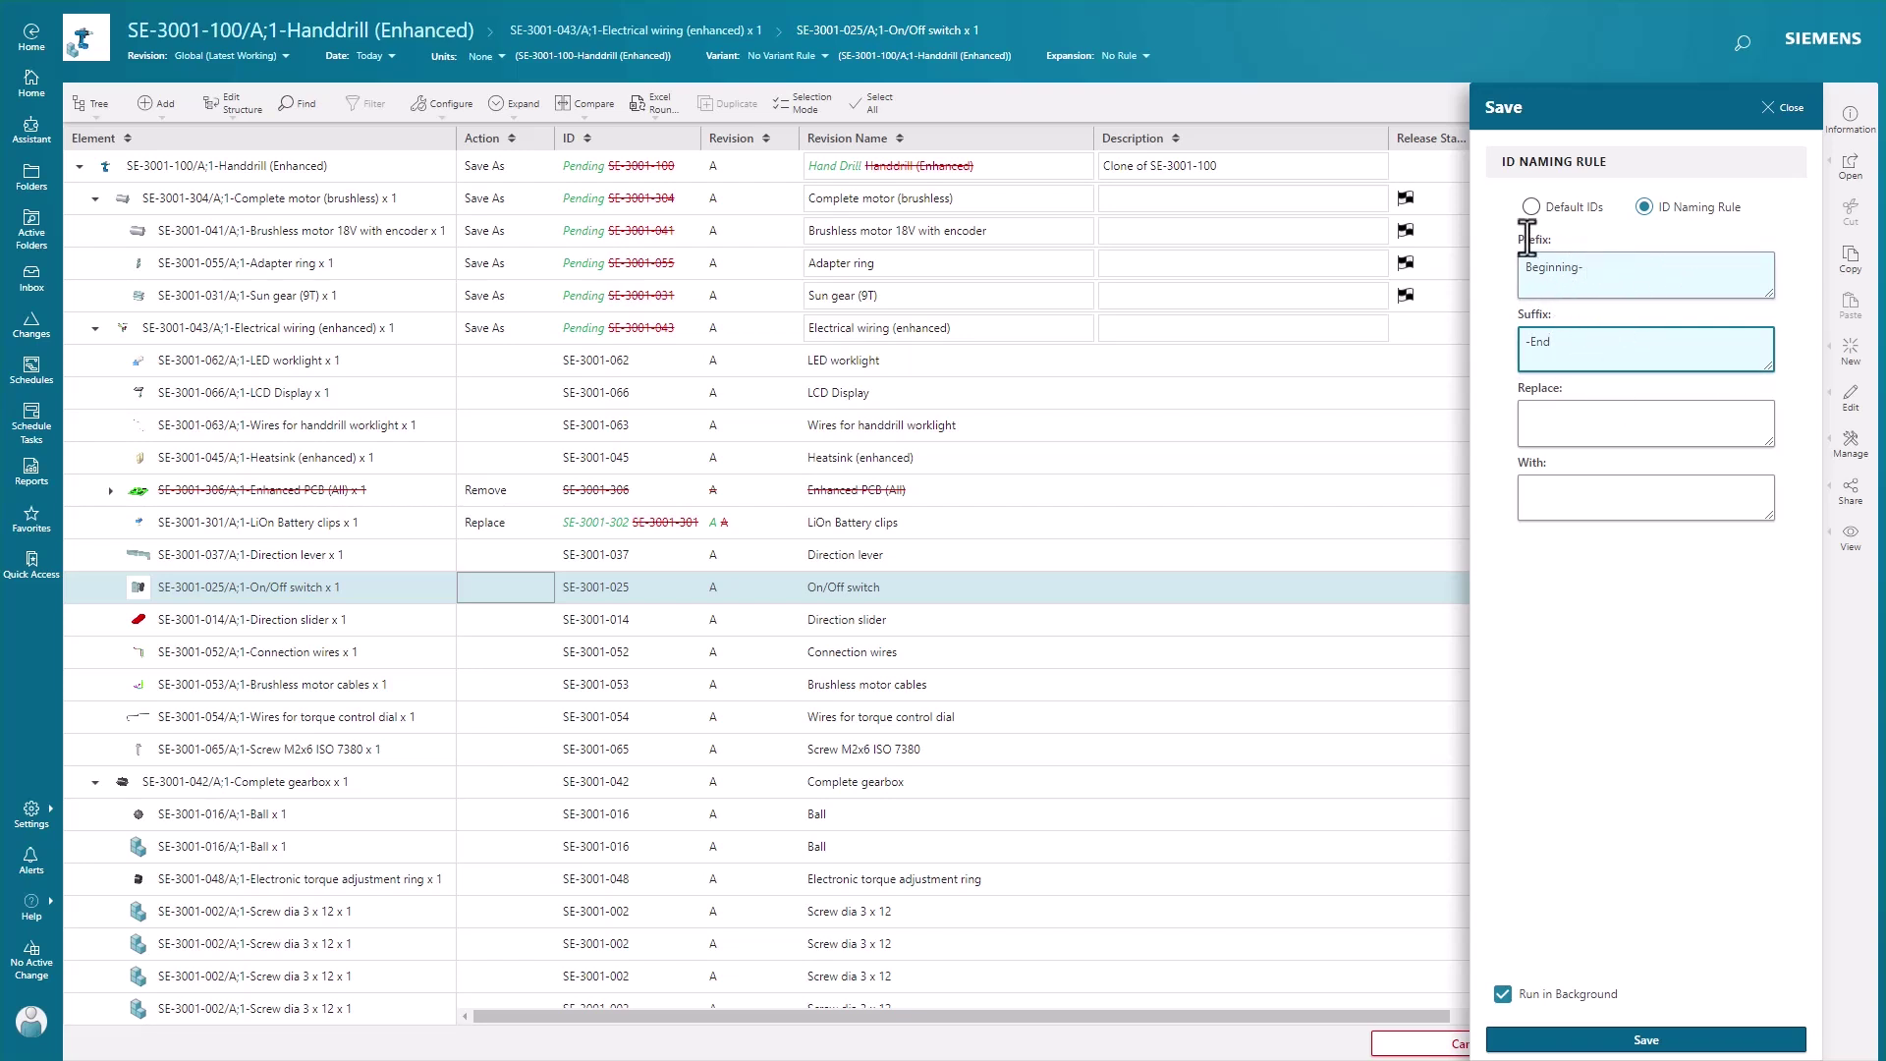
click(1593, 278)
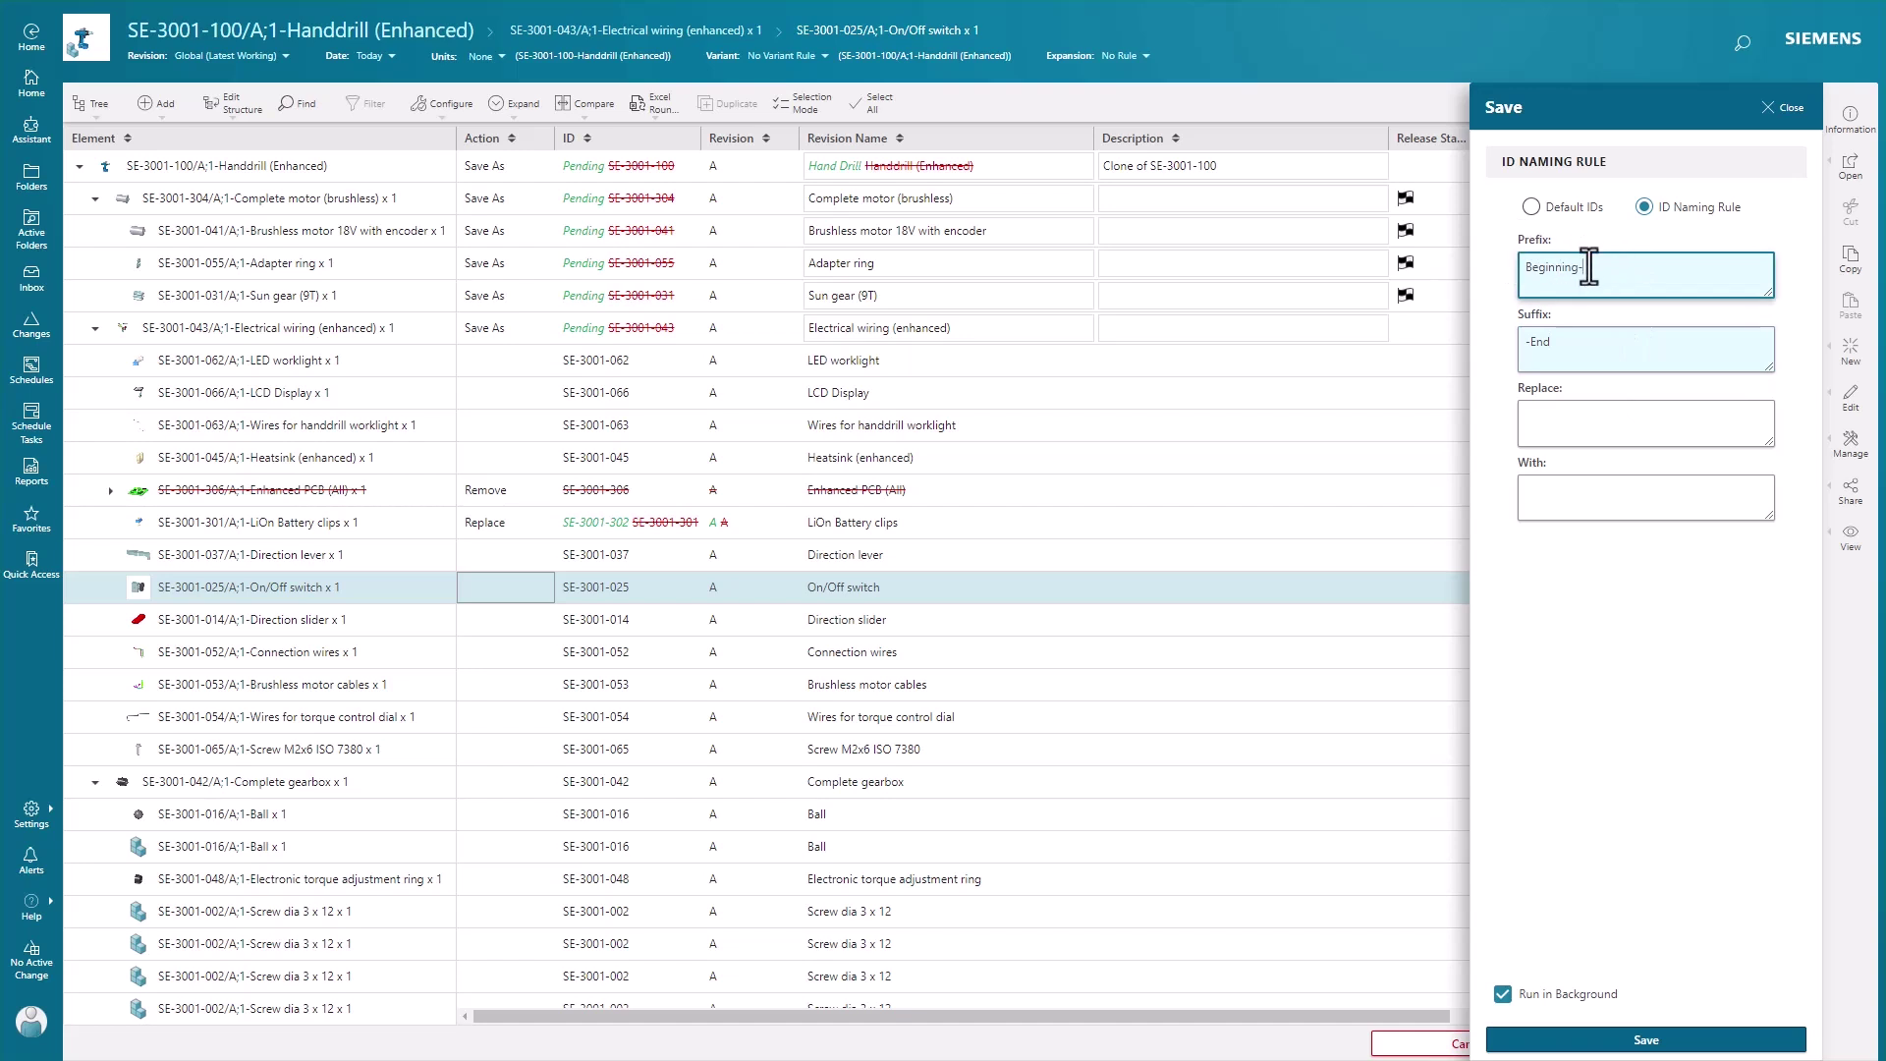
click(1550, 359)
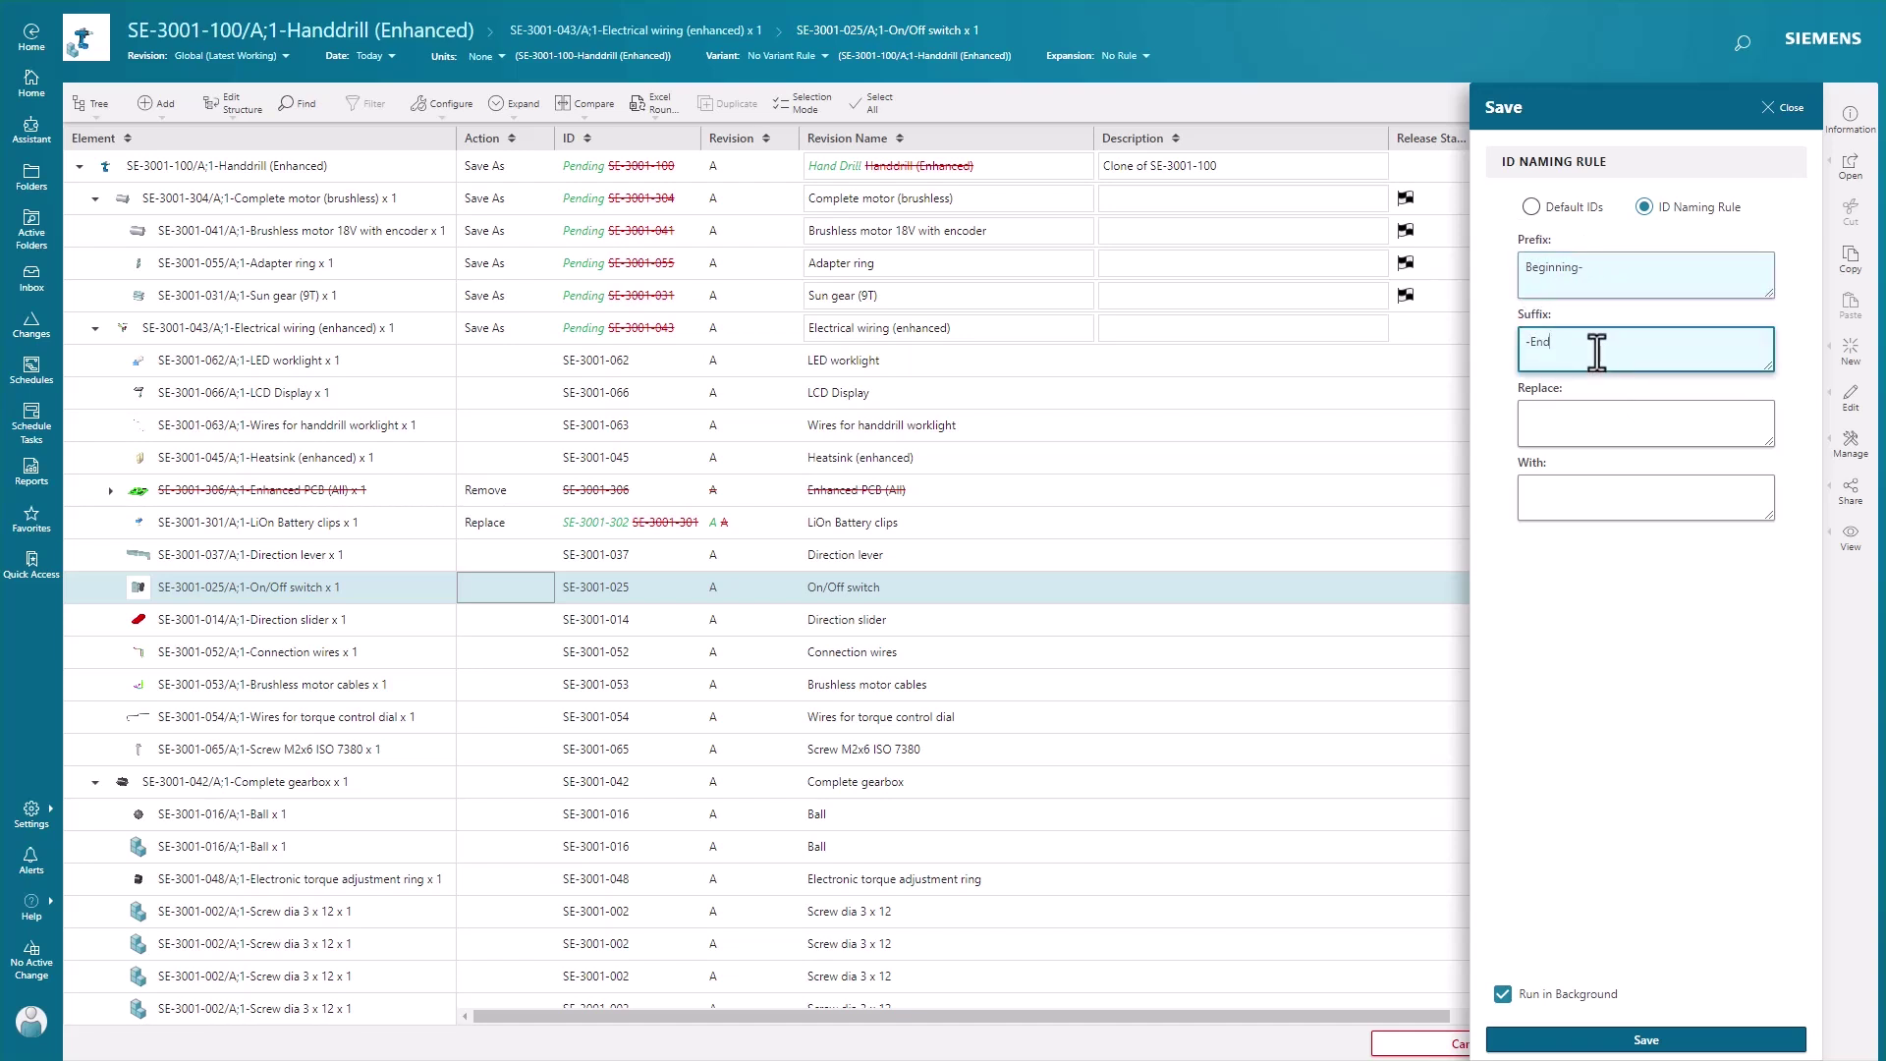
Step: Replace 3001 with 4002 in IDs, turn off Run in Background, and save the clone
click(1618, 435)
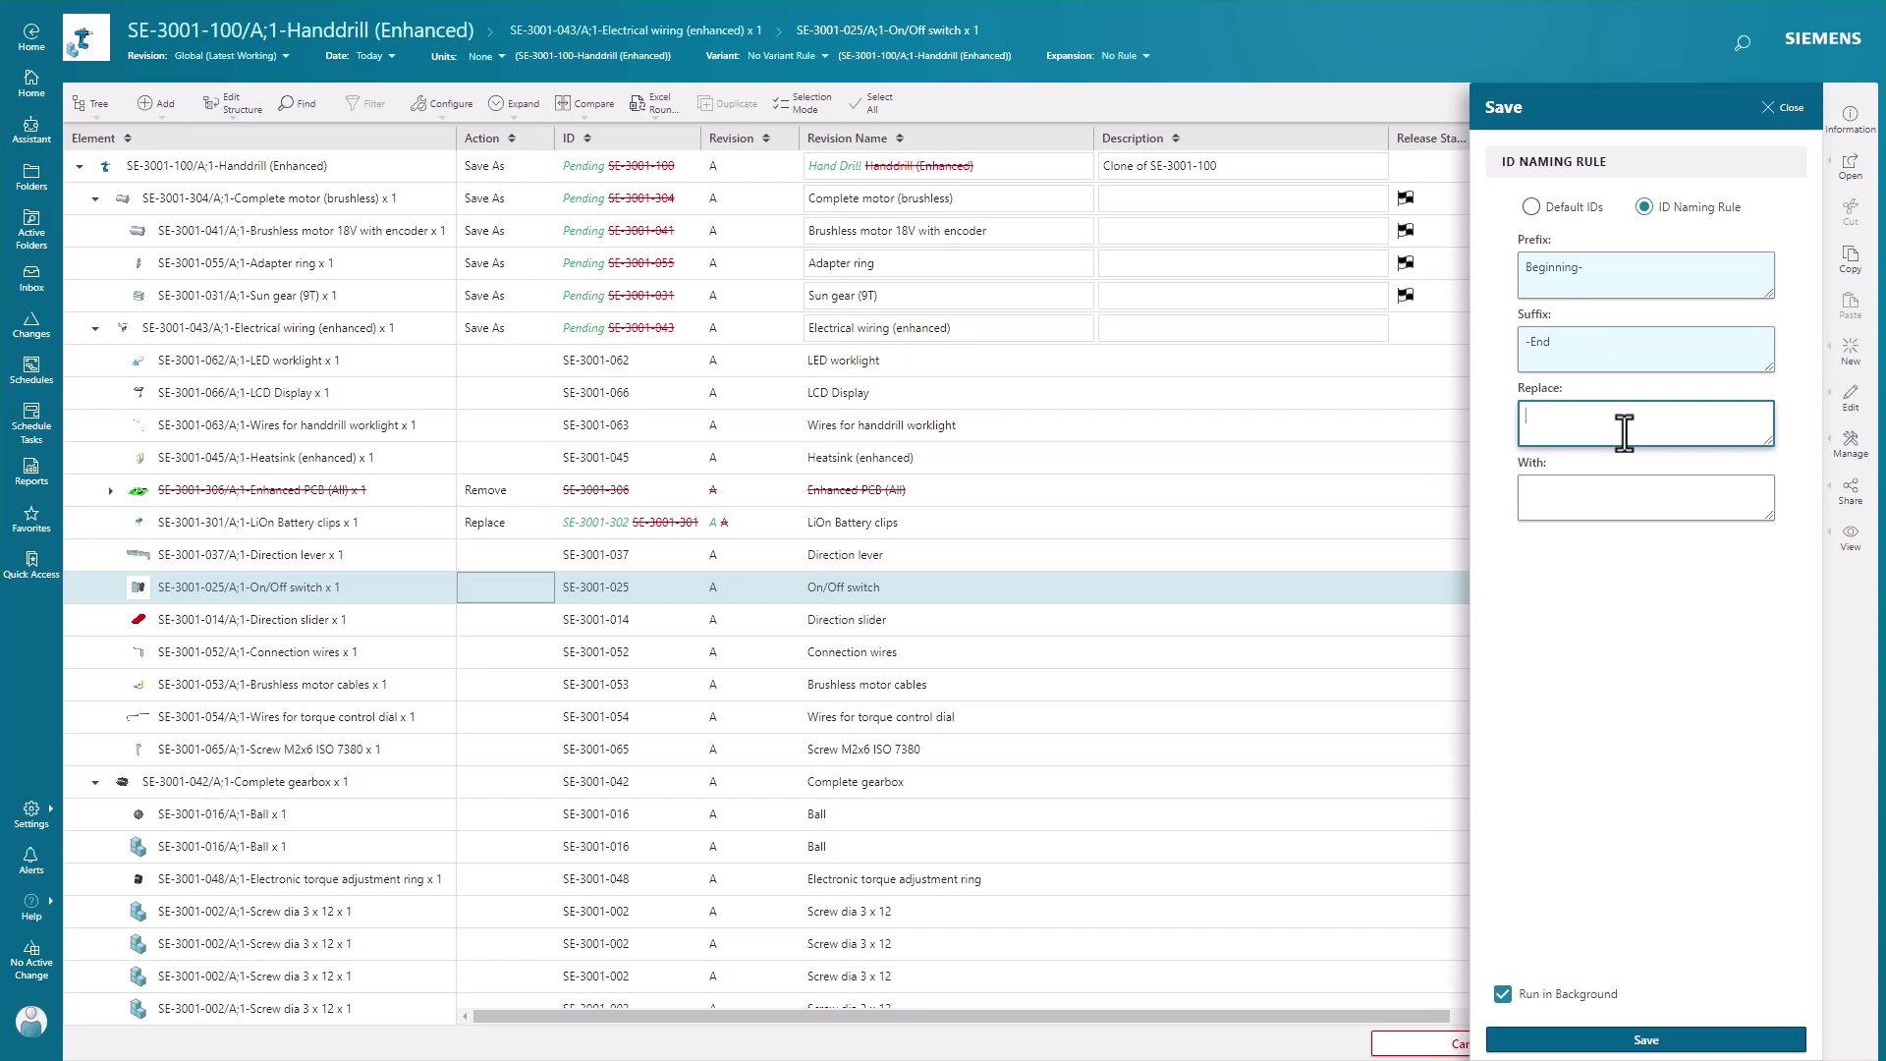
text(3001)
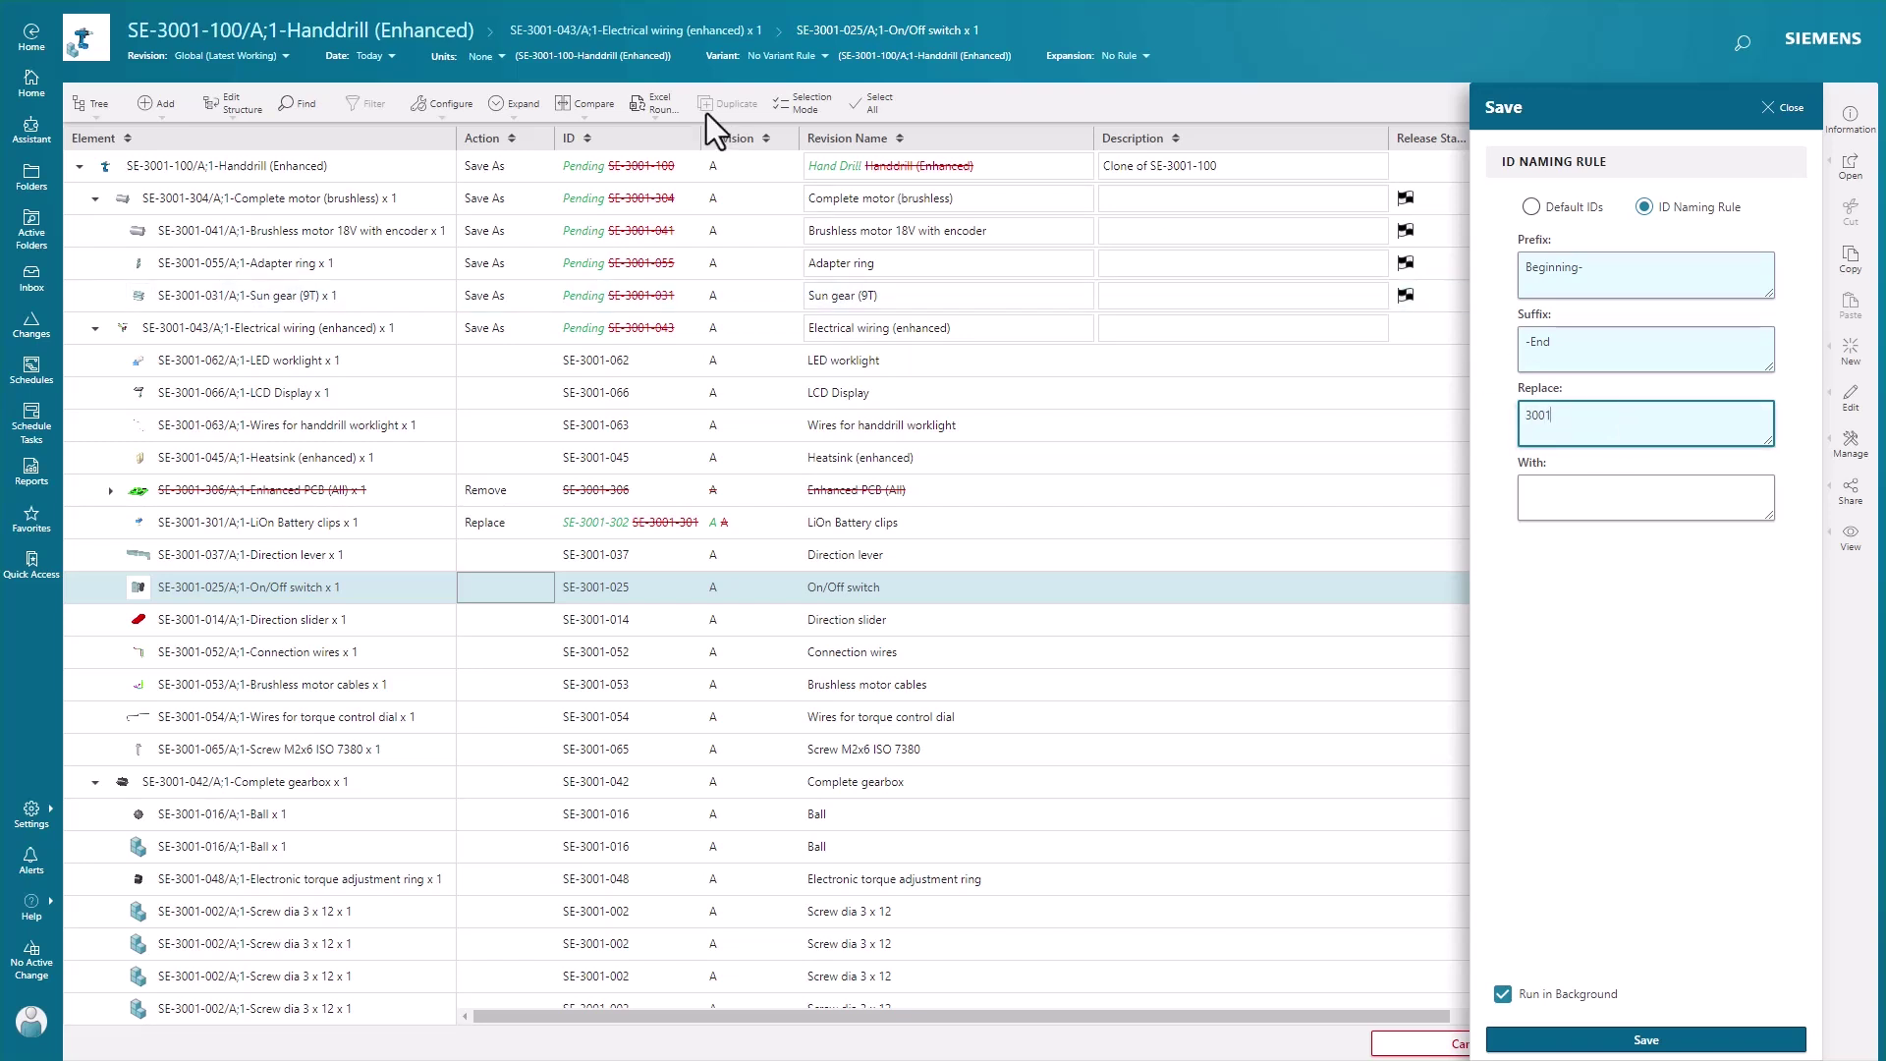
click(1548, 484)
text(400)
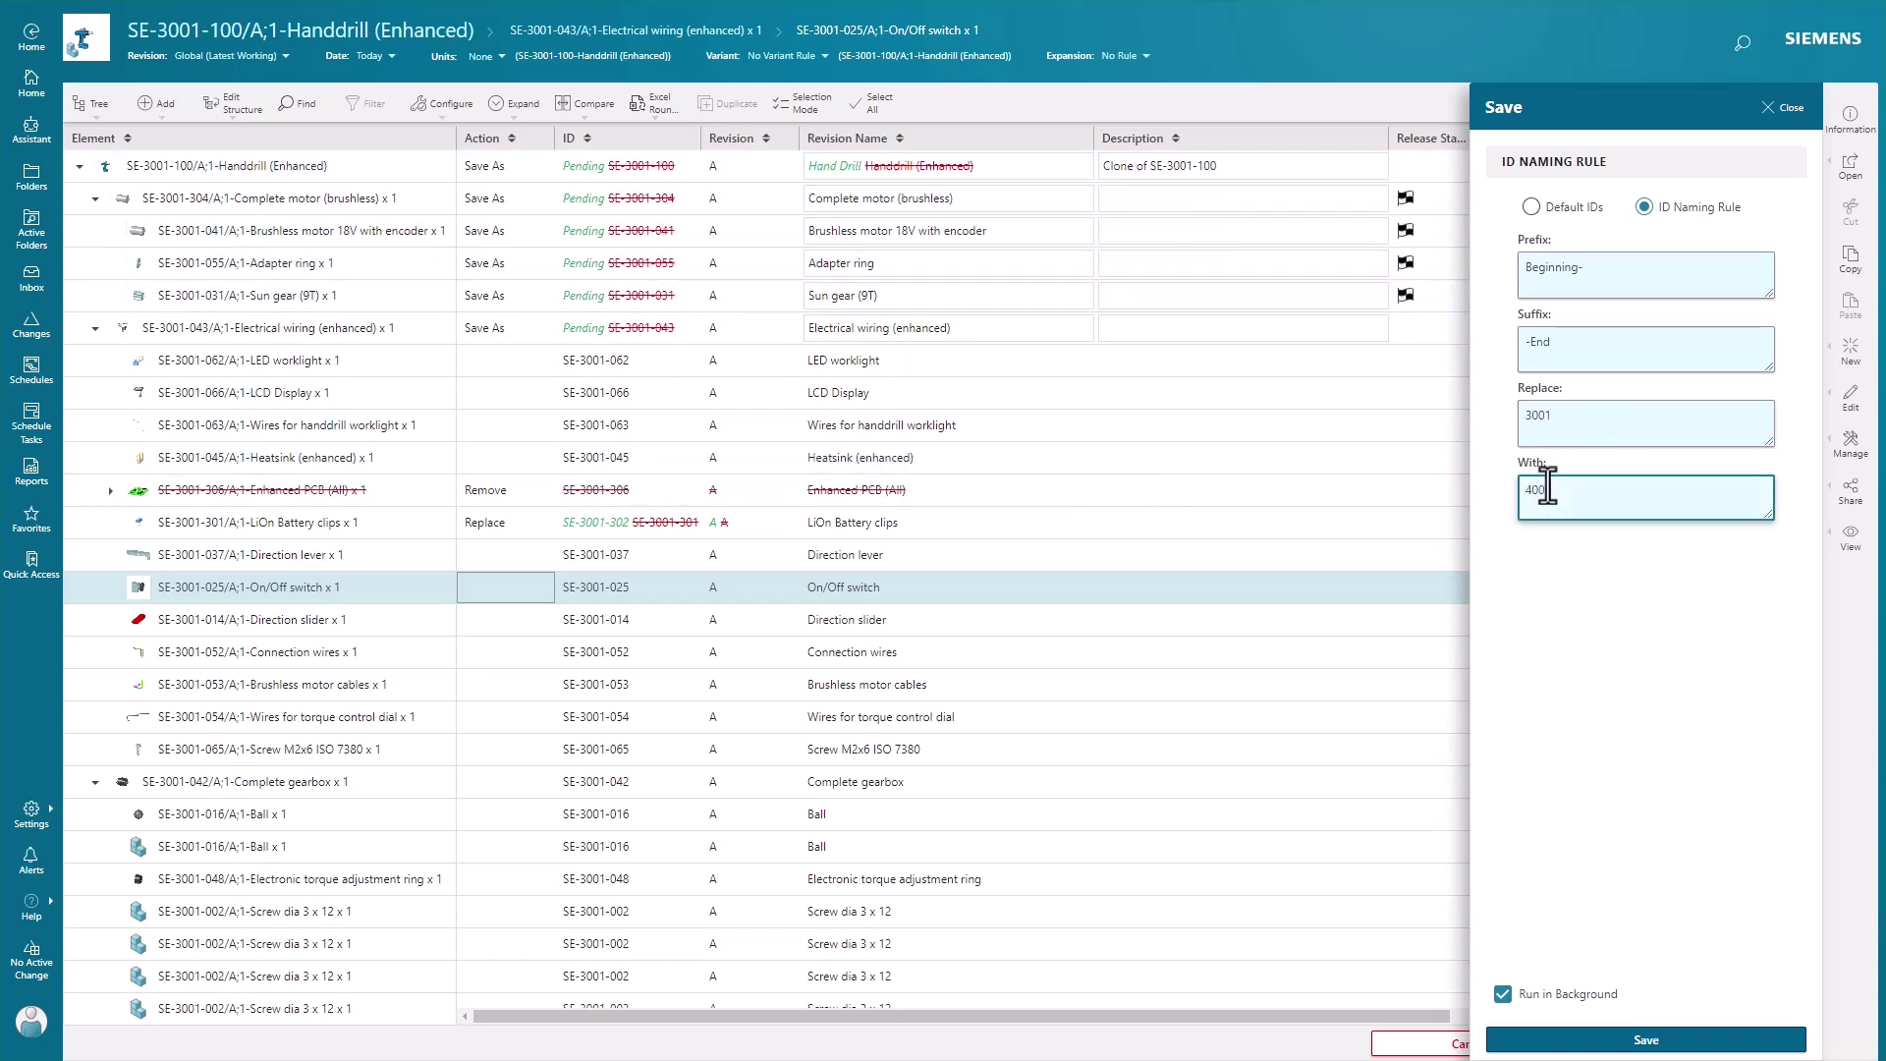
text(2)
click(1503, 994)
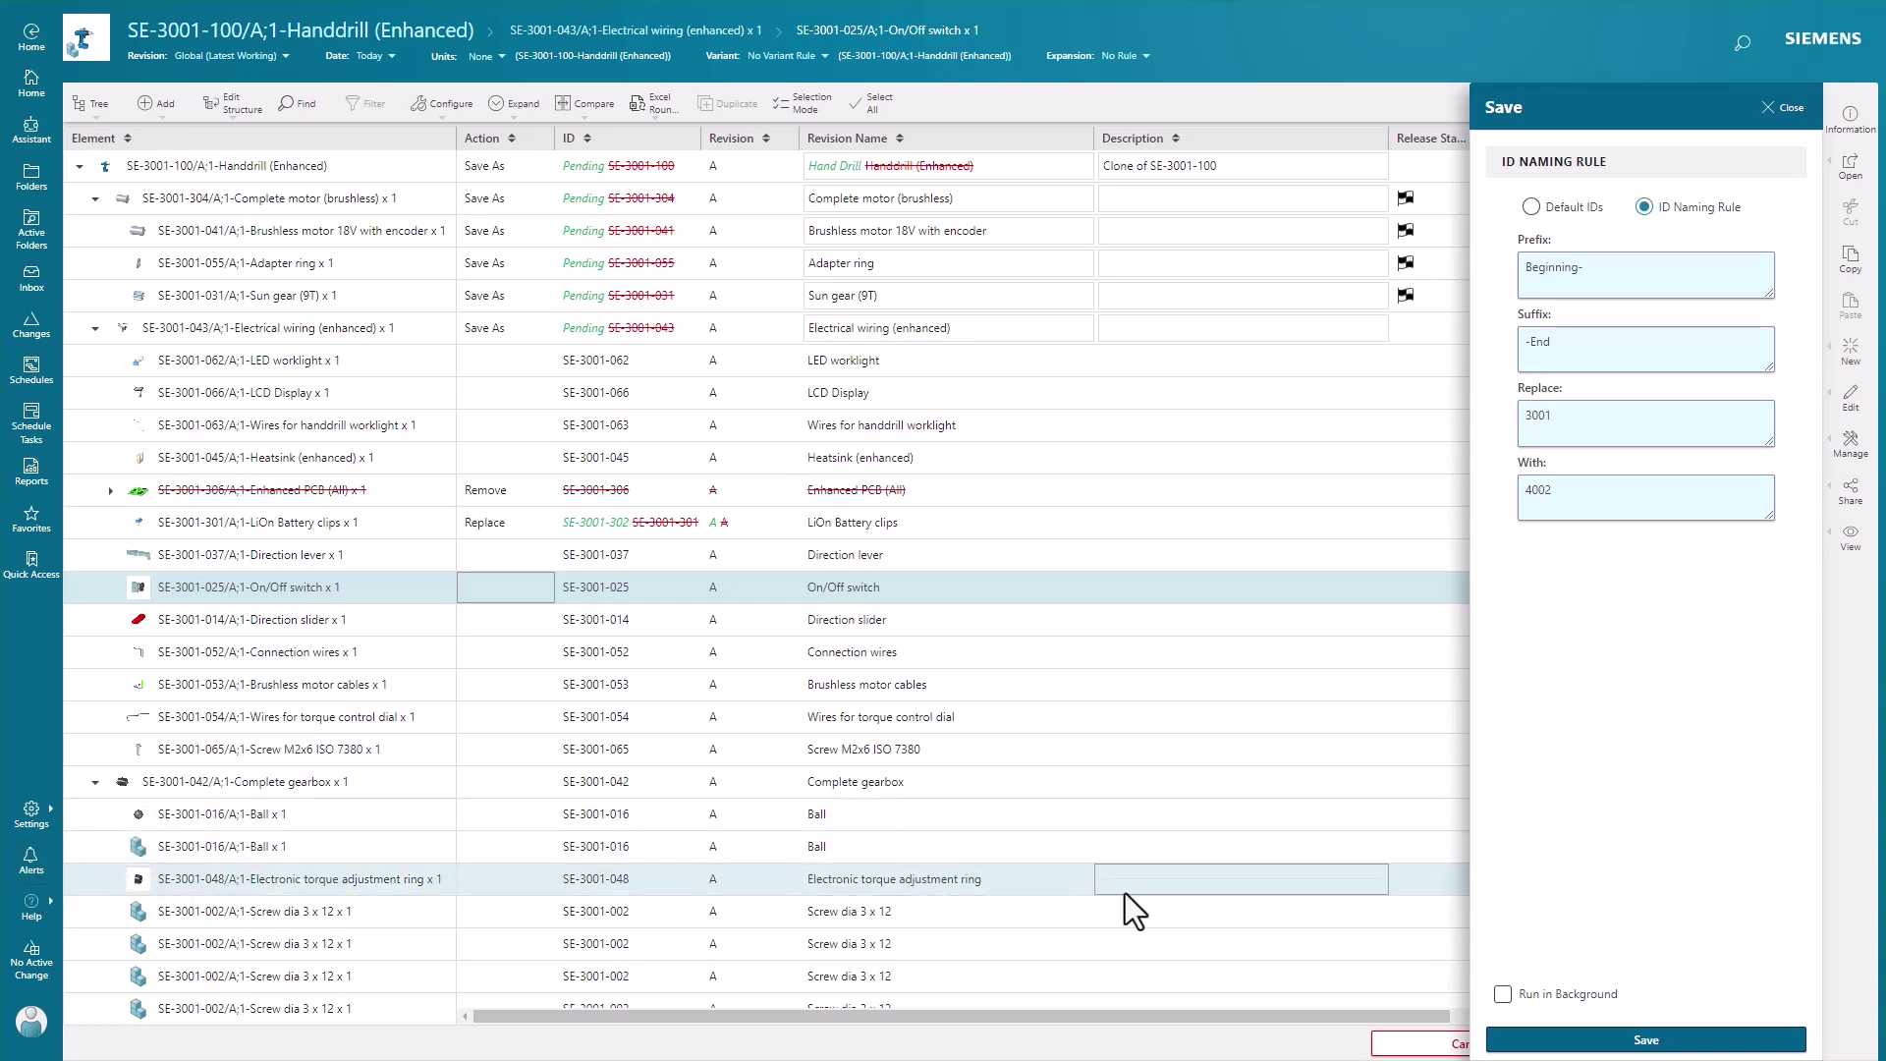
click(1550, 1043)
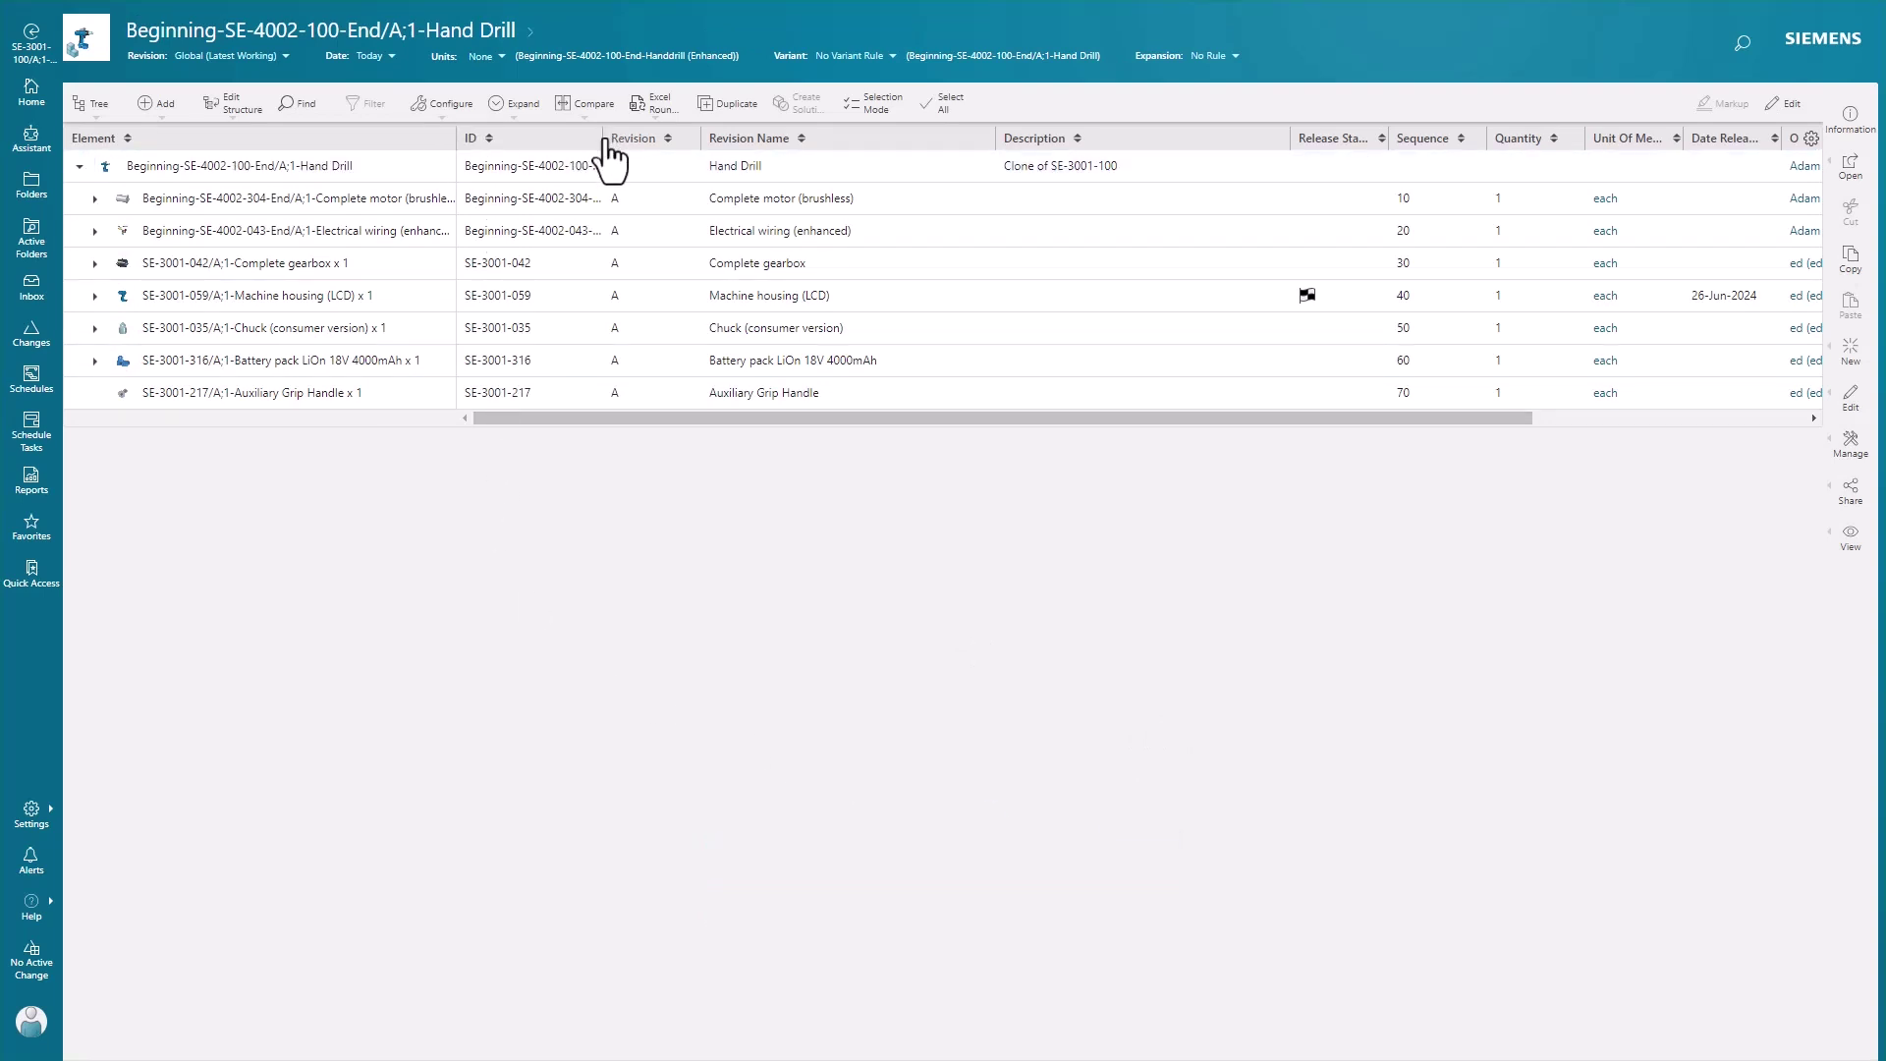
Step: Widen the ID column so the full renamed IDs are visible
drag(602, 137, 792, 138)
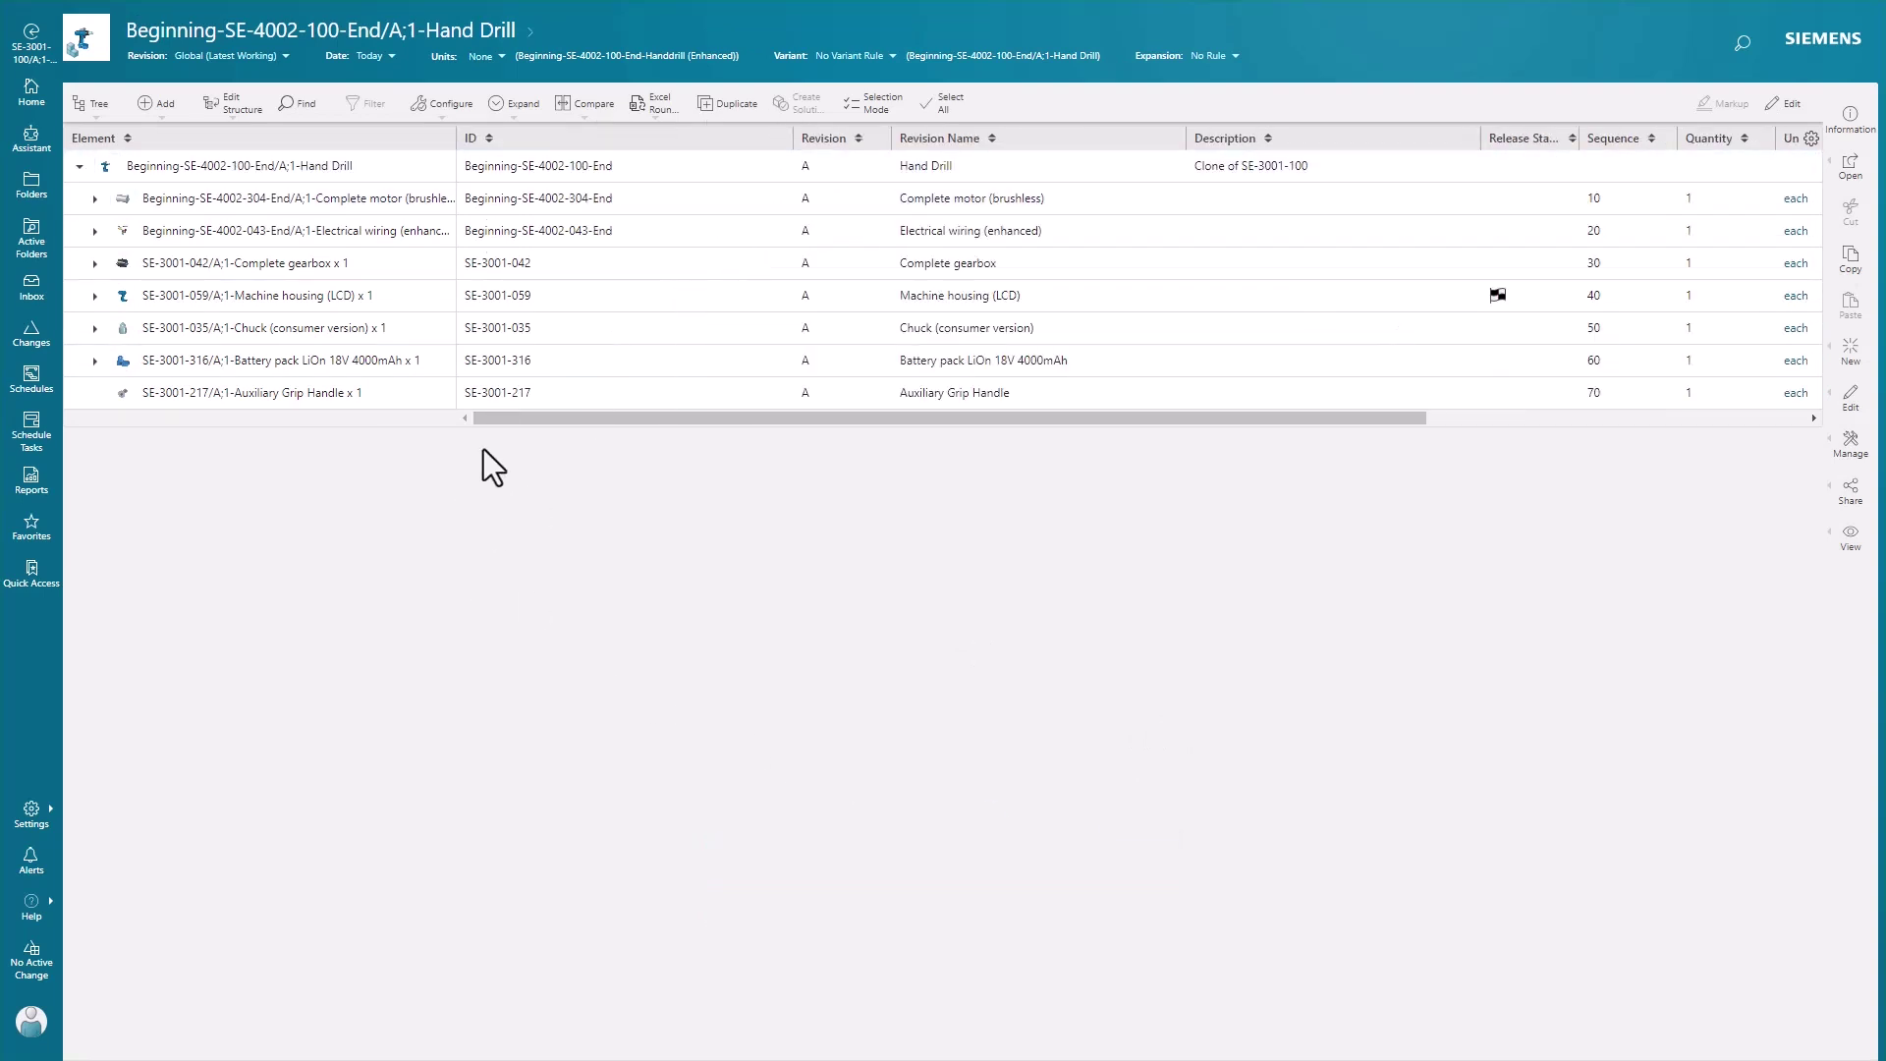
click(889, 330)
click(801, 167)
click(1218, 201)
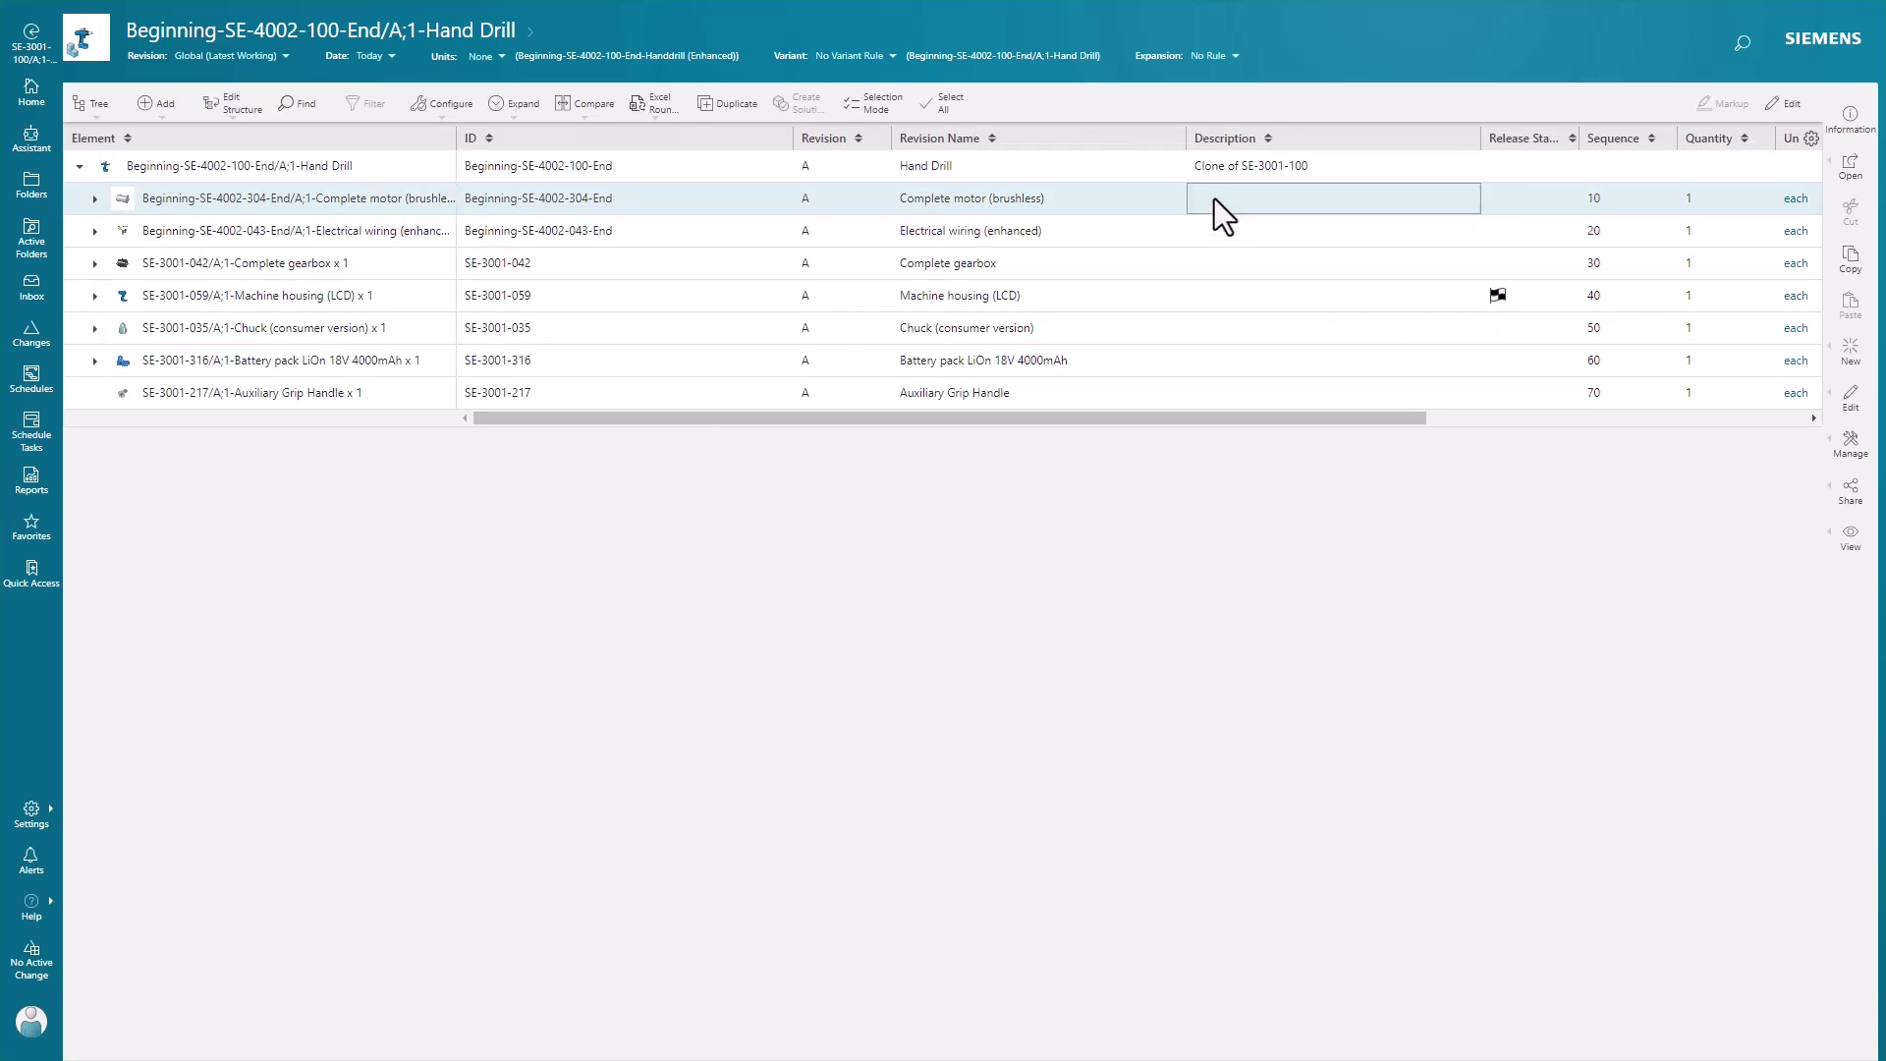
click(1251, 174)
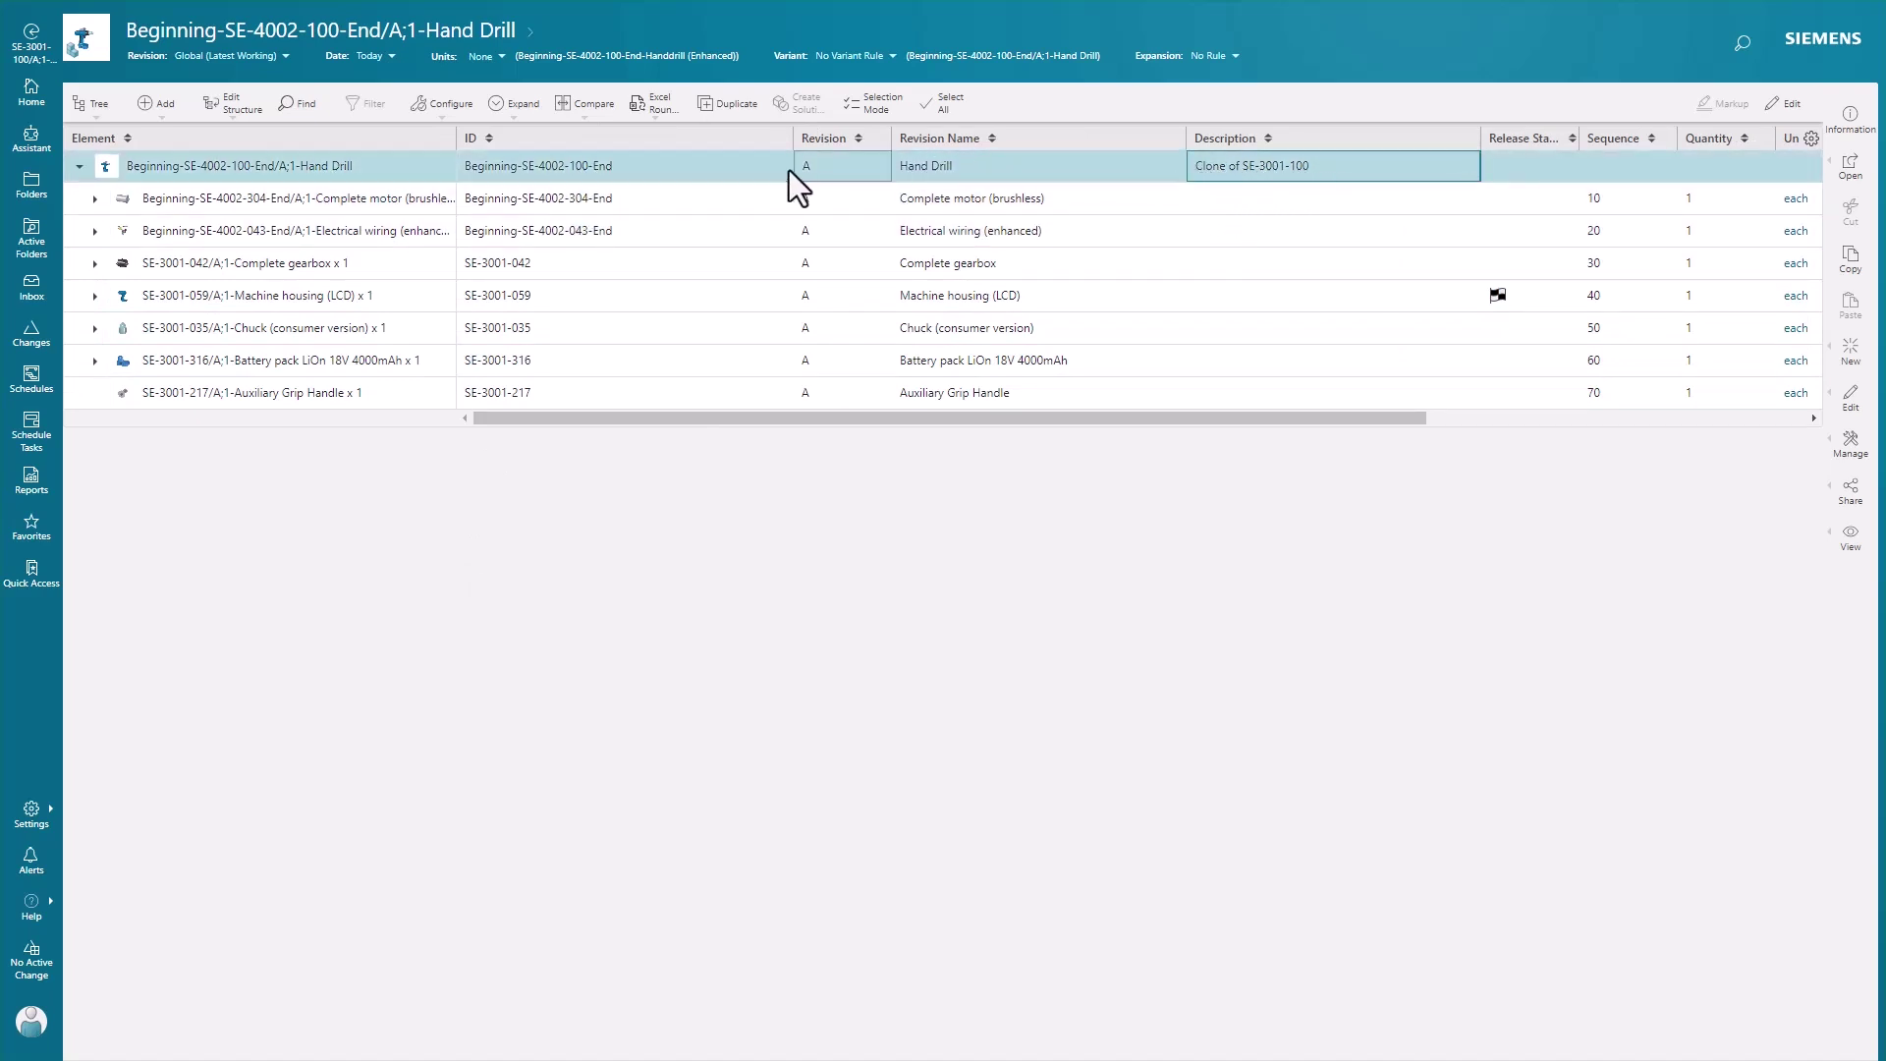
Step: Compare the IDs of the Hand Drill, Complete motor and Electrical wiring rows
click(569, 201)
click(582, 175)
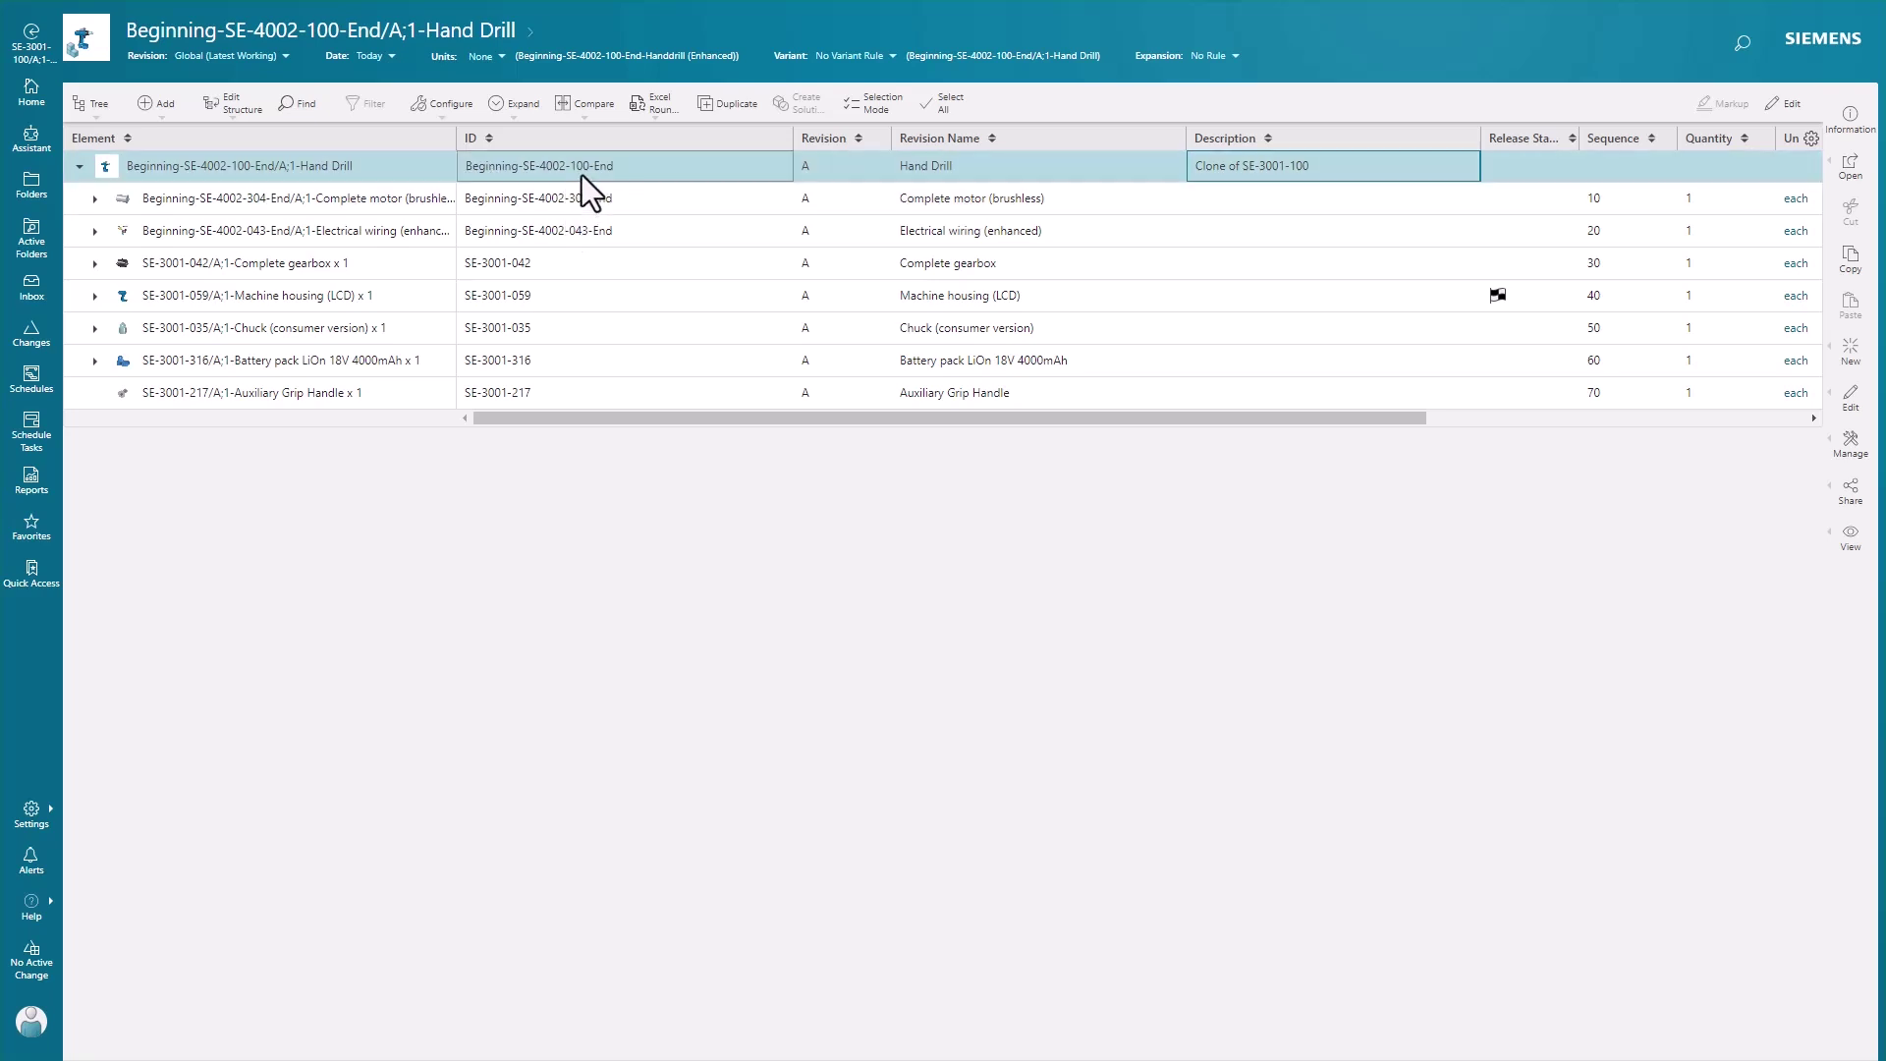
click(636, 227)
click(551, 196)
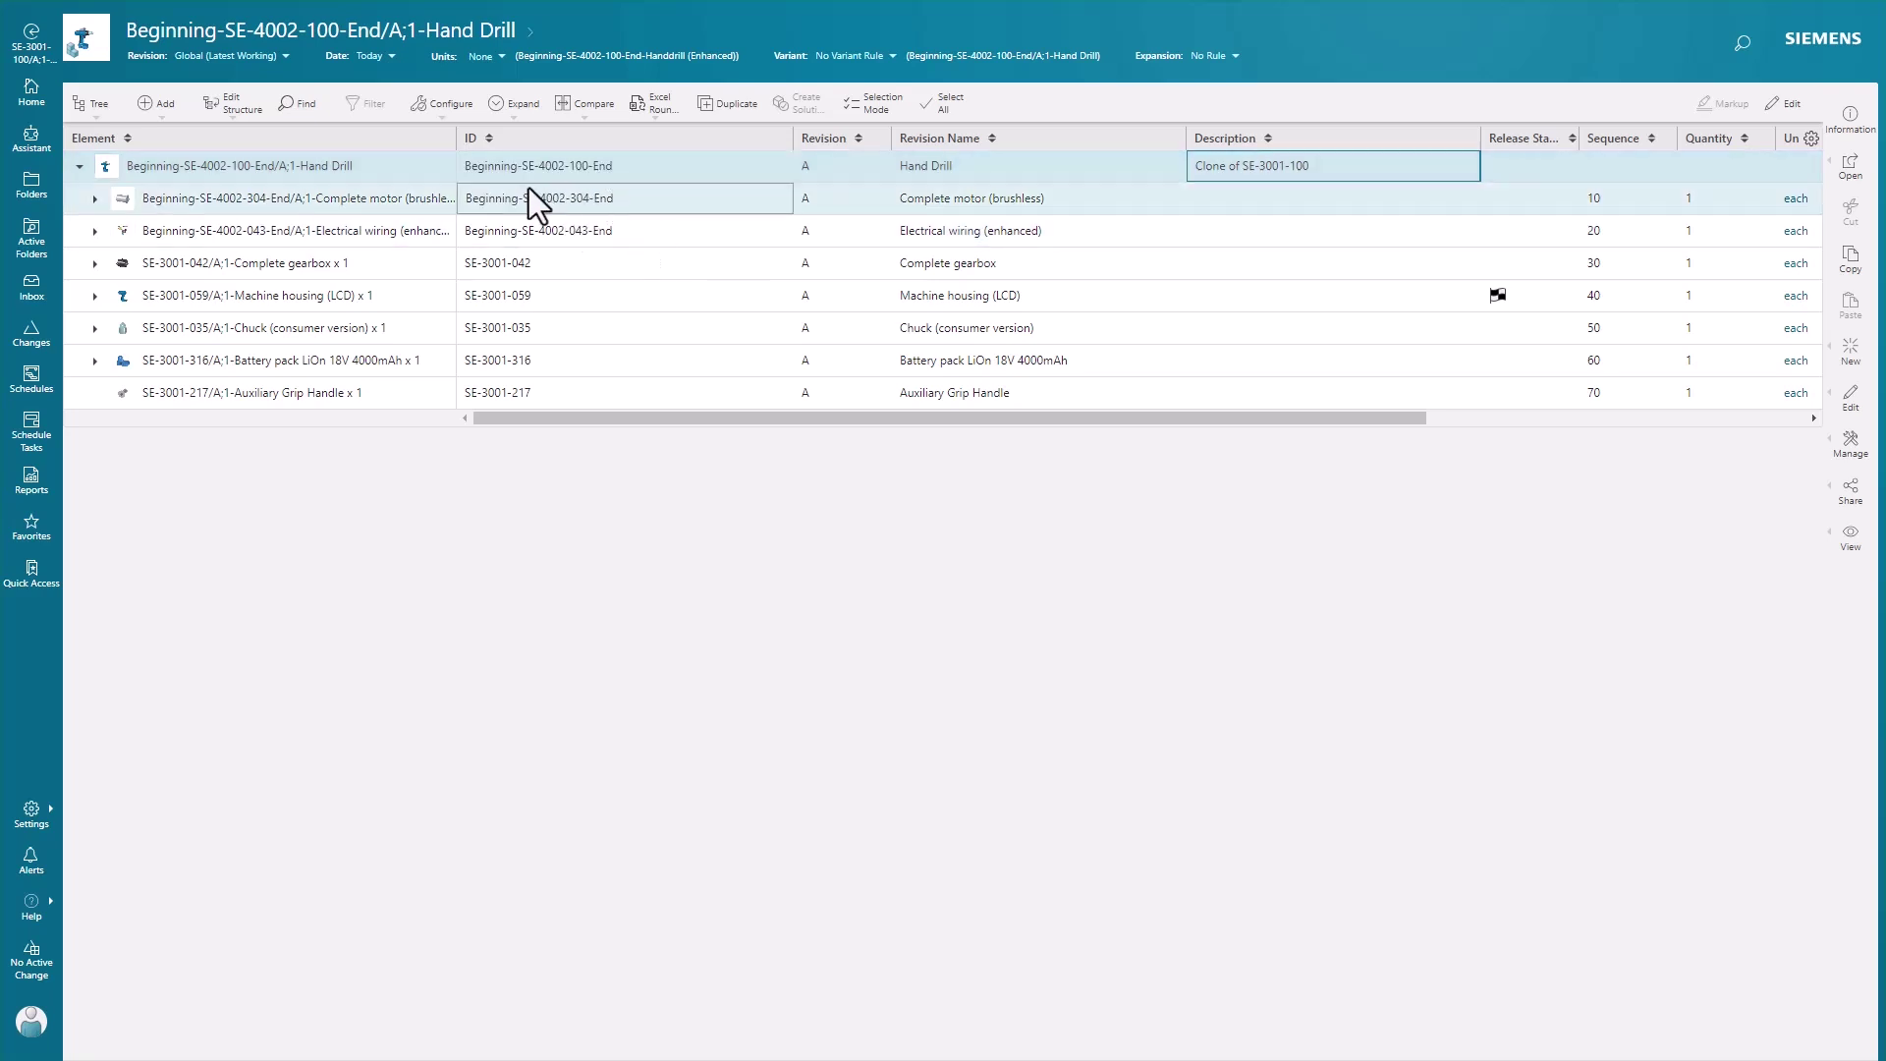
click(479, 175)
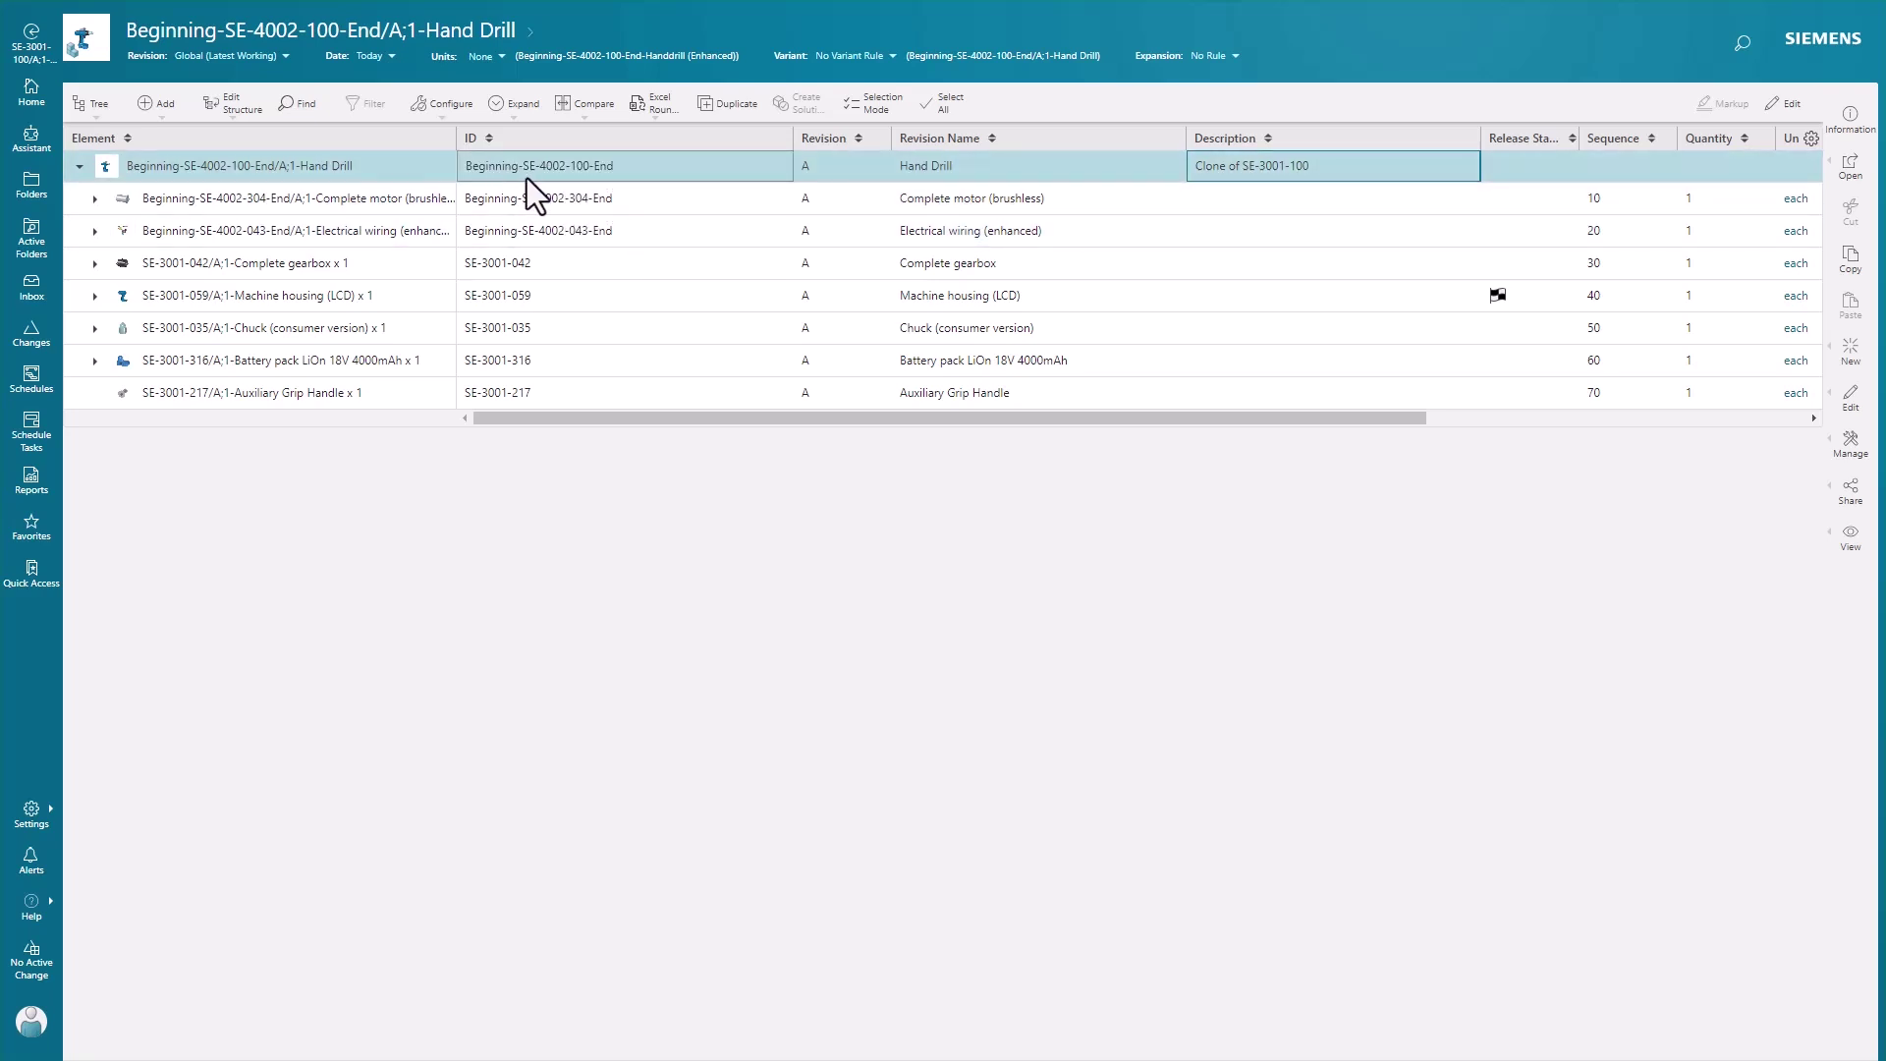
click(597, 191)
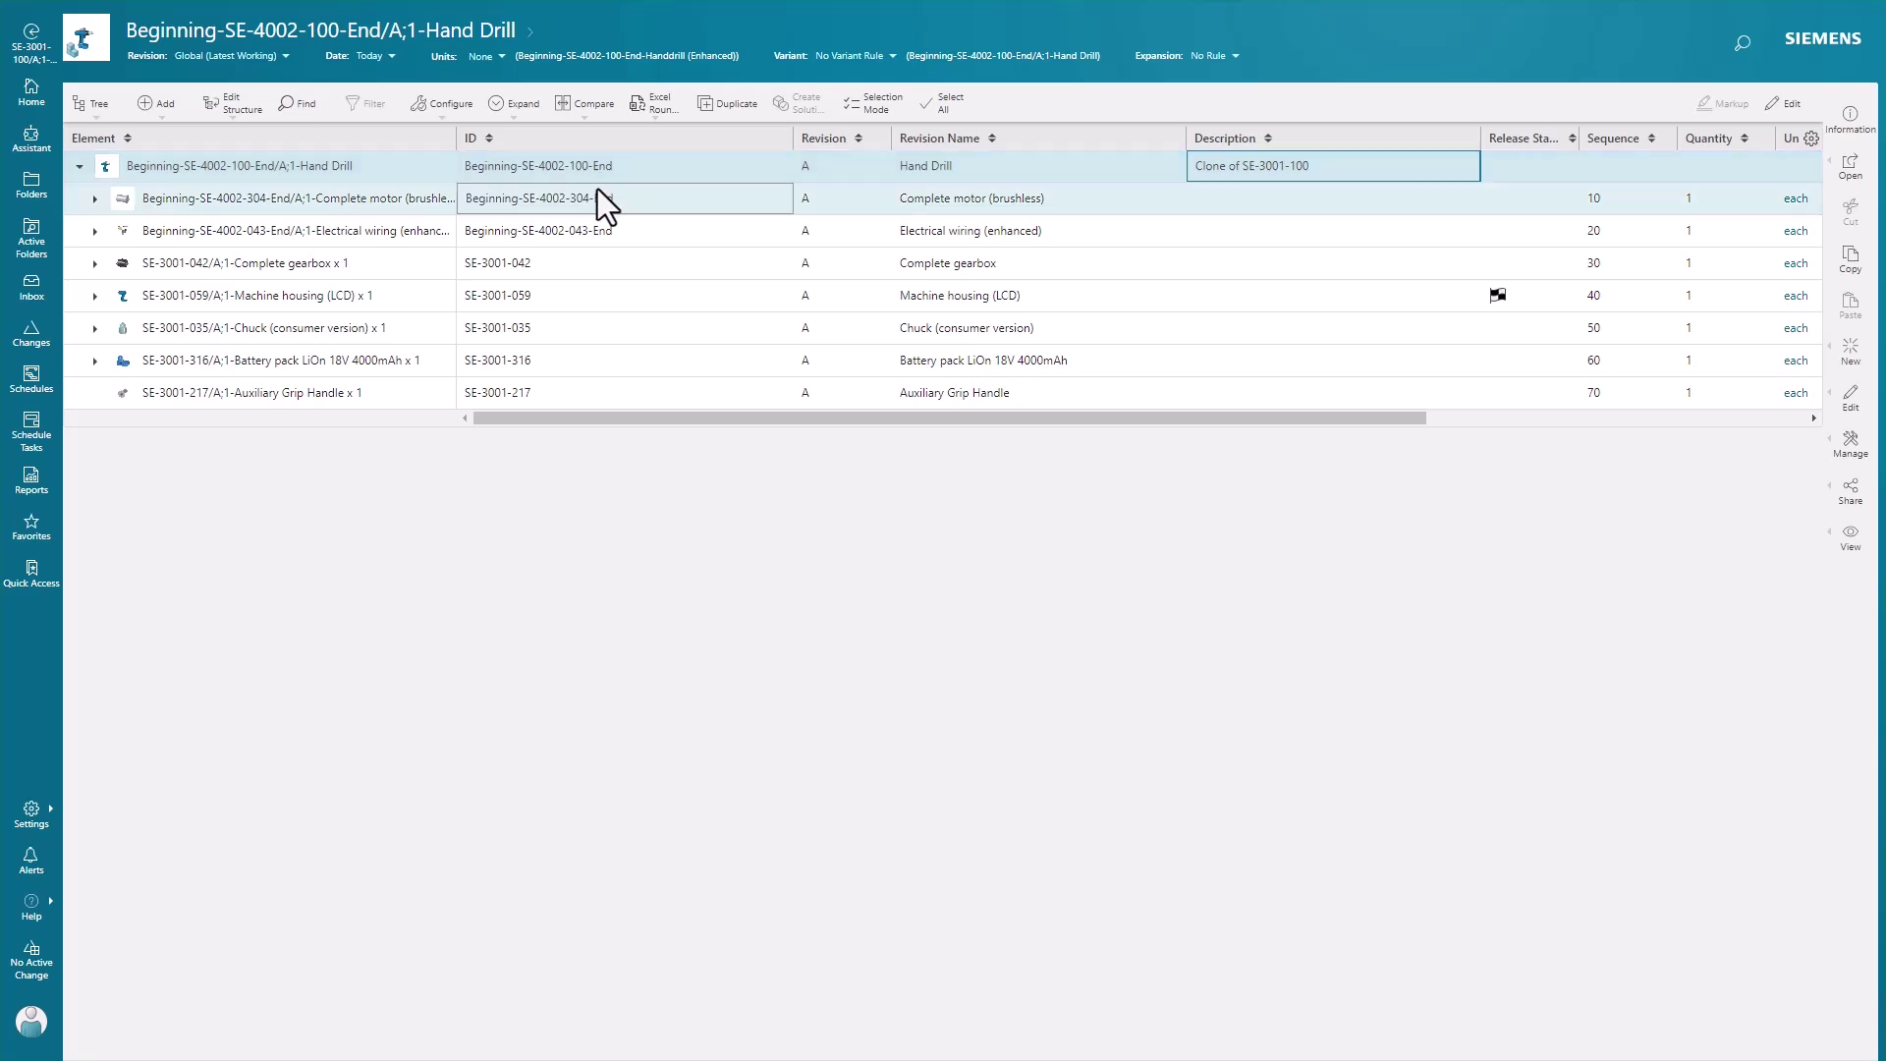
click(560, 164)
click(561, 224)
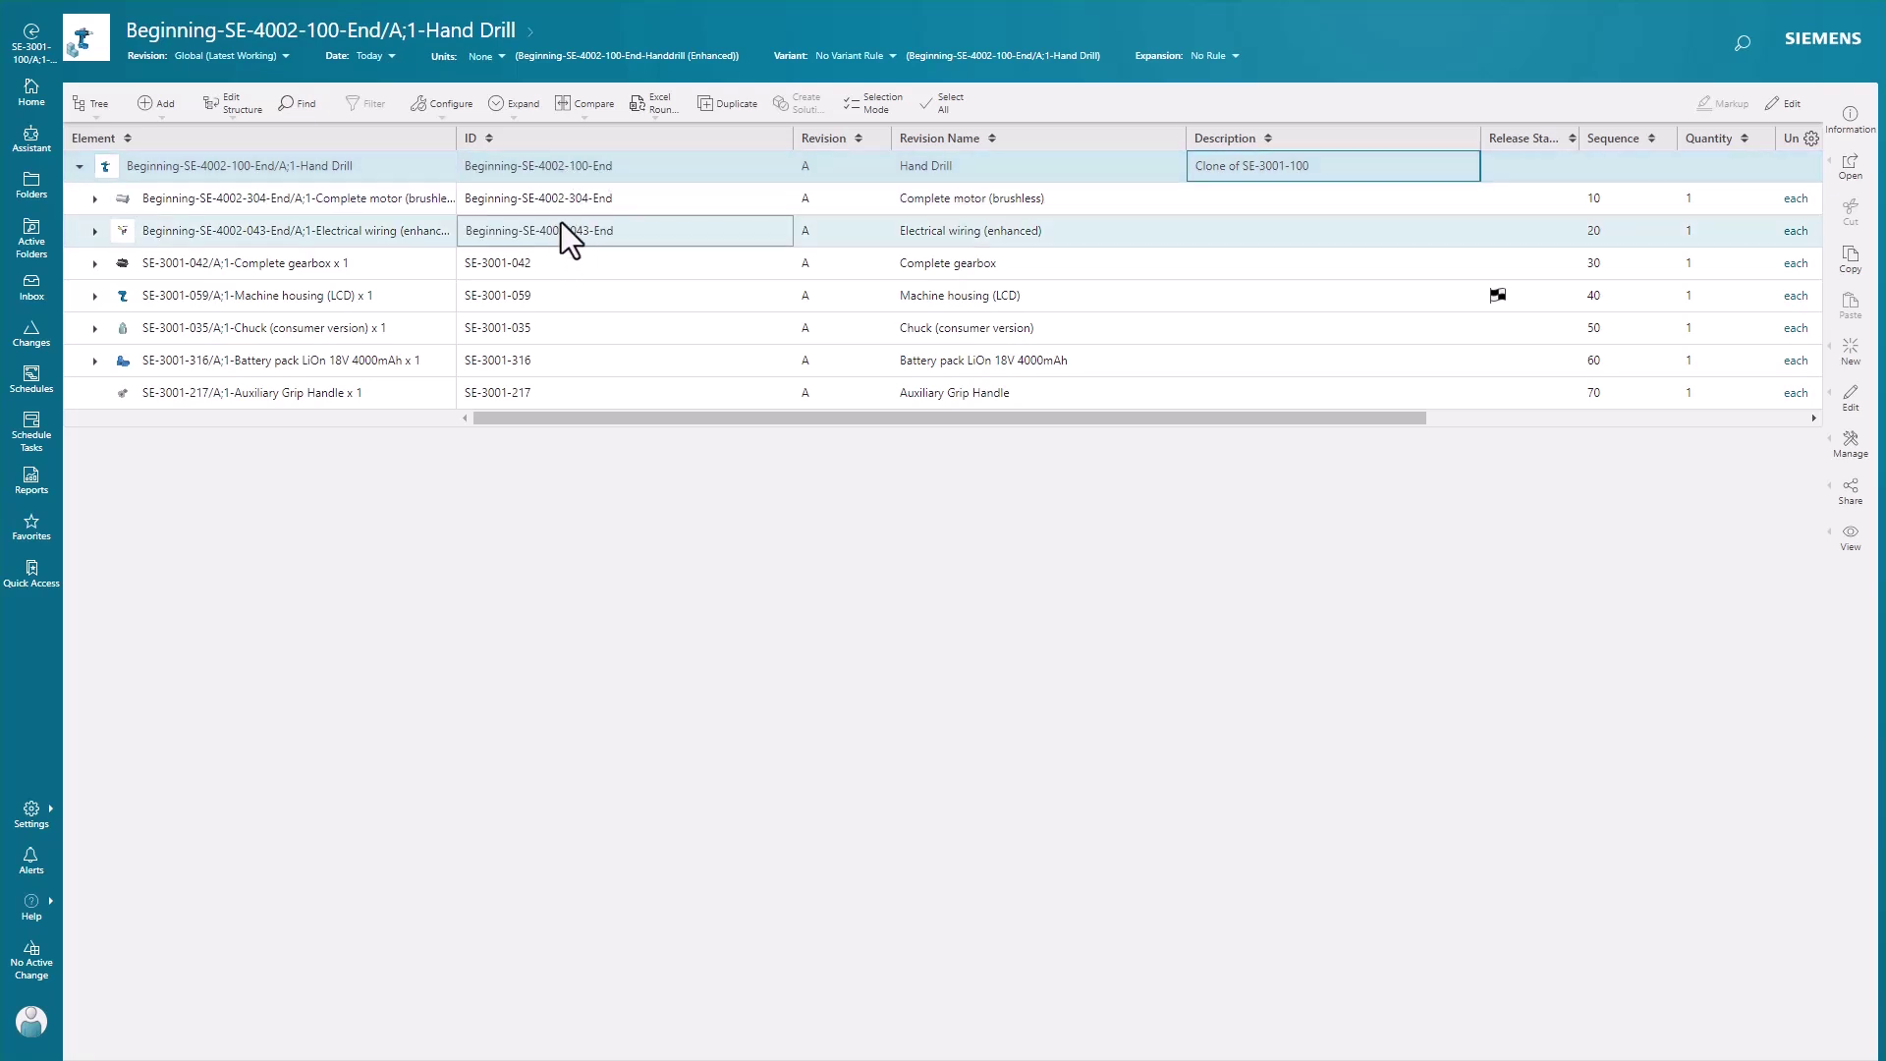
click(558, 185)
click(562, 224)
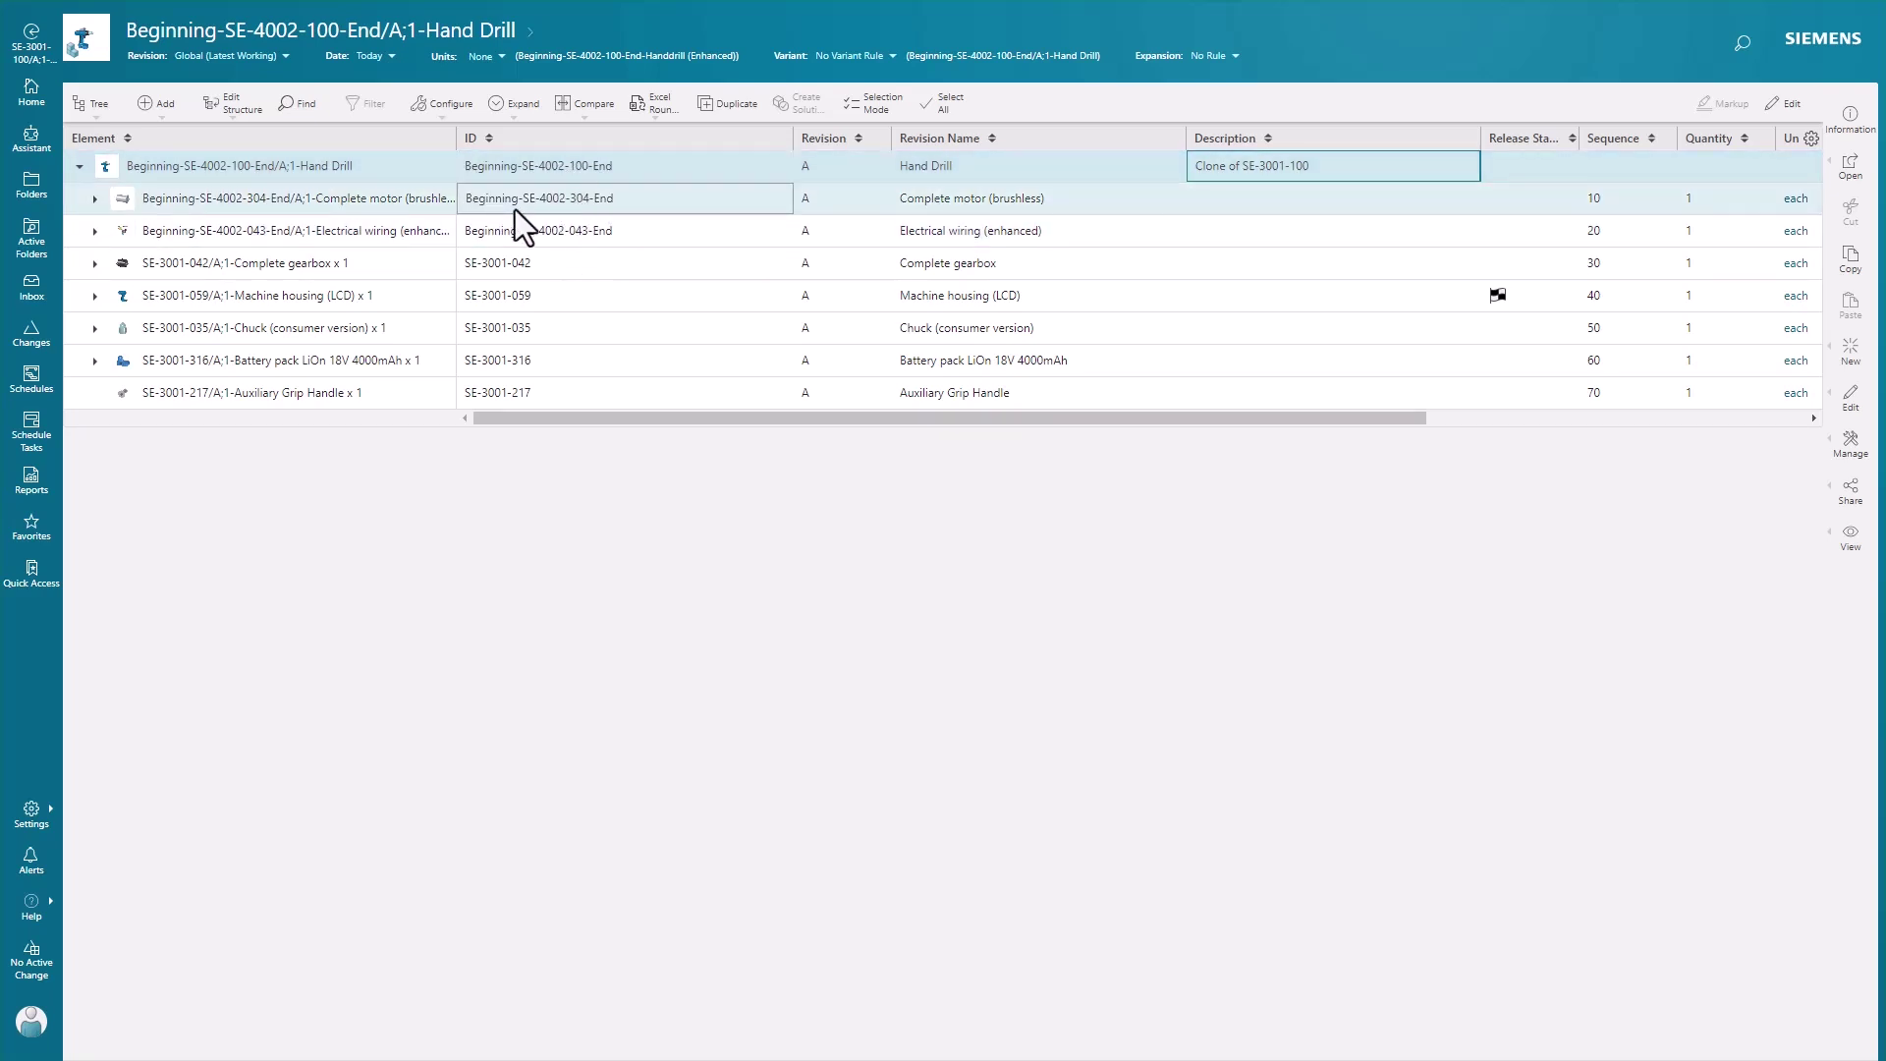
Step: Go back to the original SE-3001-100 Handdrill (Enhanced) structure
click(35, 61)
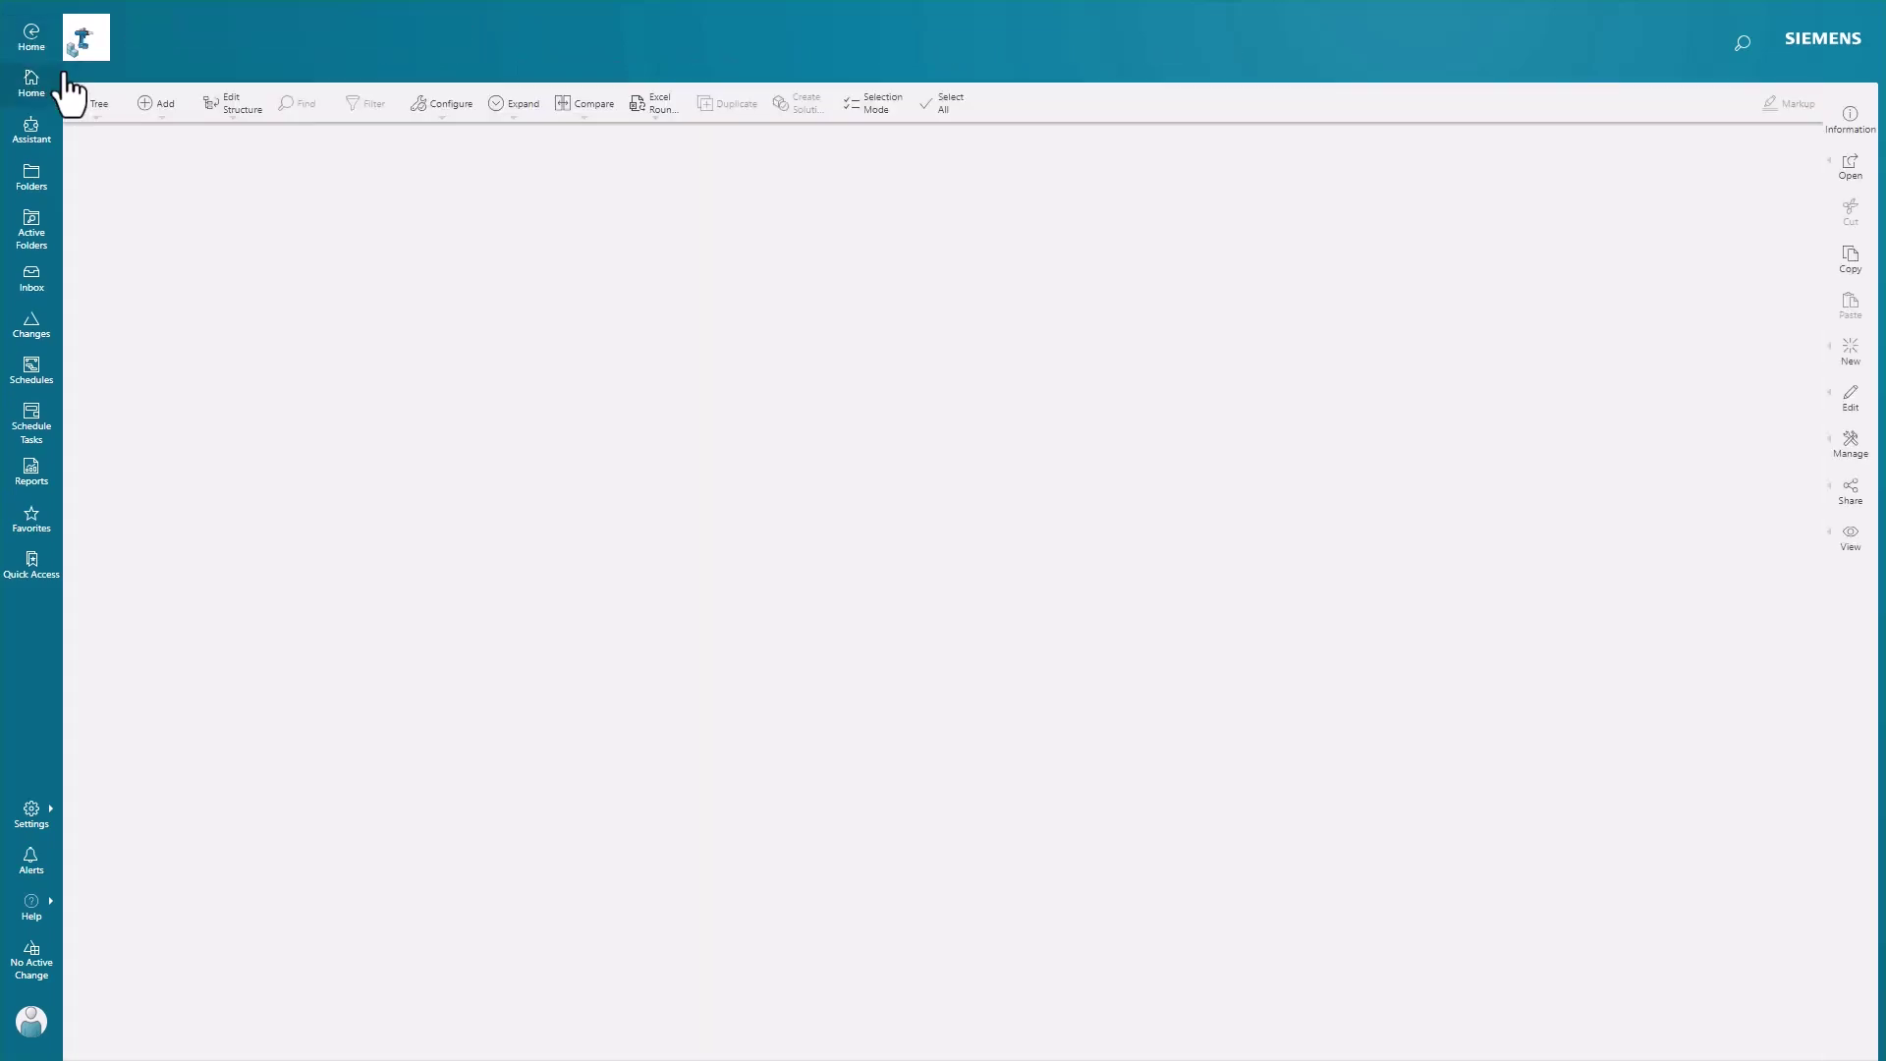